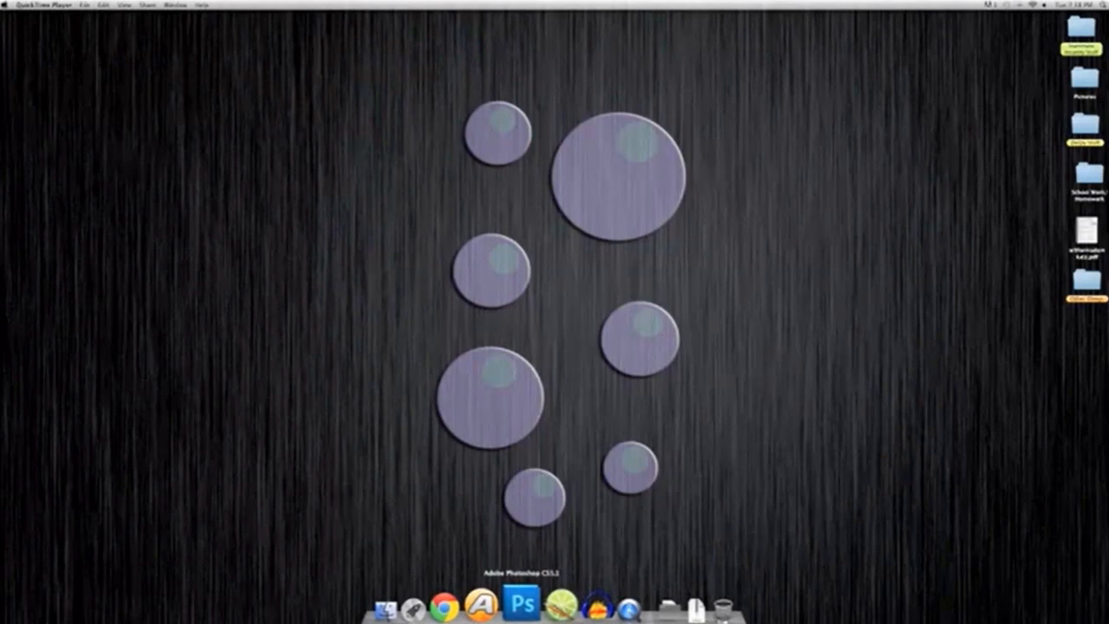
Open Photoshop and create a new RGB document with a white background
{"action": "left_click", "coordinate": [523, 602]}
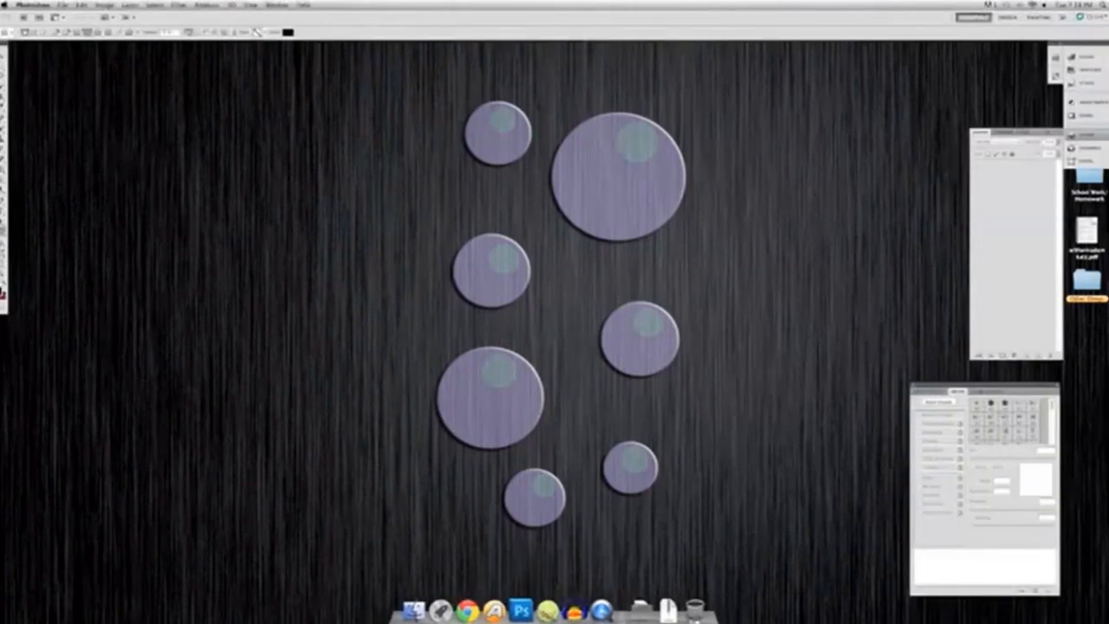
{"action": "left_click", "coordinate": [63, 5]}
{"action": "left_click", "coordinate": [69, 15]}
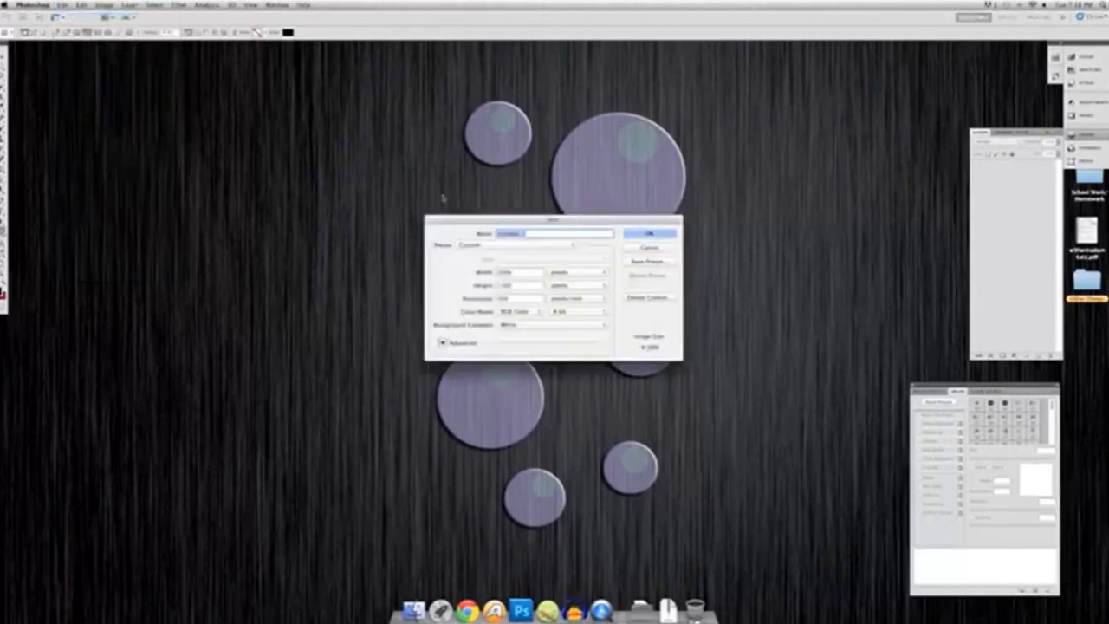
{"action": "key", "text": "Return"}
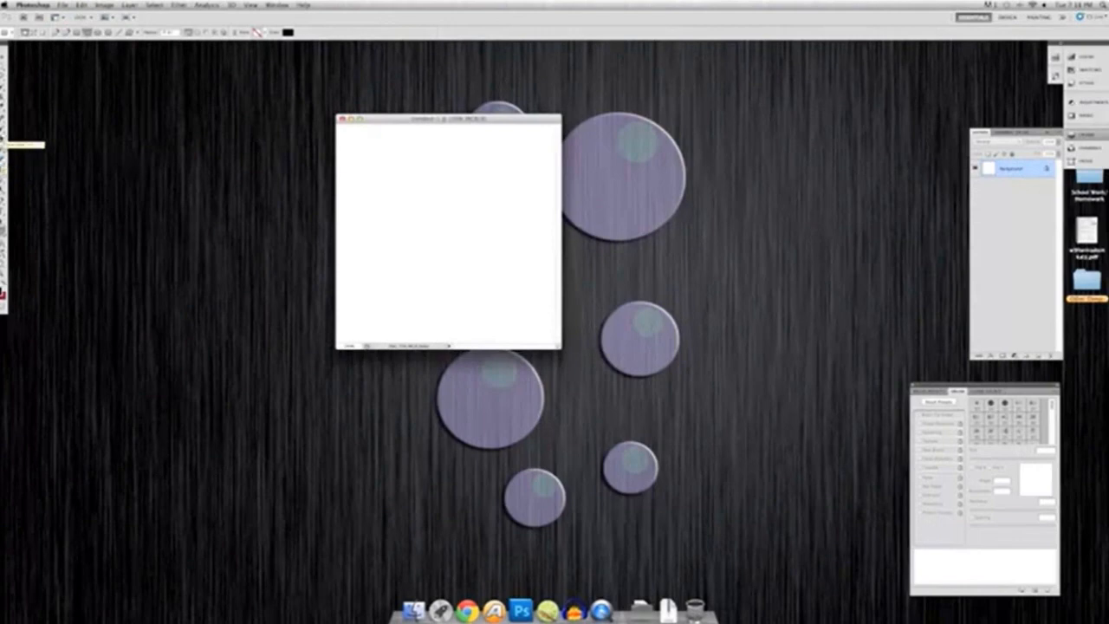
{"action": "left_click", "coordinate": [4, 146]}
{"action": "left_click_drag", "start_coordinate": [364, 239], "coordinate": [407, 183]}
{"action": "left_click_drag", "start_coordinate": [439, 259], "coordinate": [543, 232]}
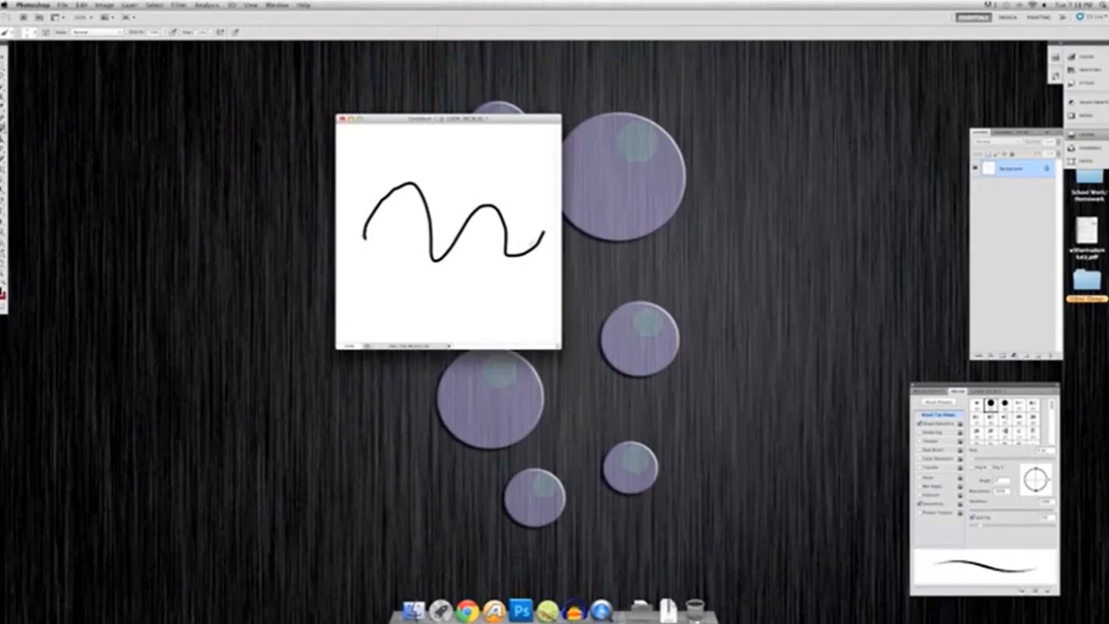
{"action": "key", "text": "super+z"}
Increase the brush size slightly and paint a black horizontal line across the middle of the canvas
{"action": "left_click", "coordinate": [32, 32]}
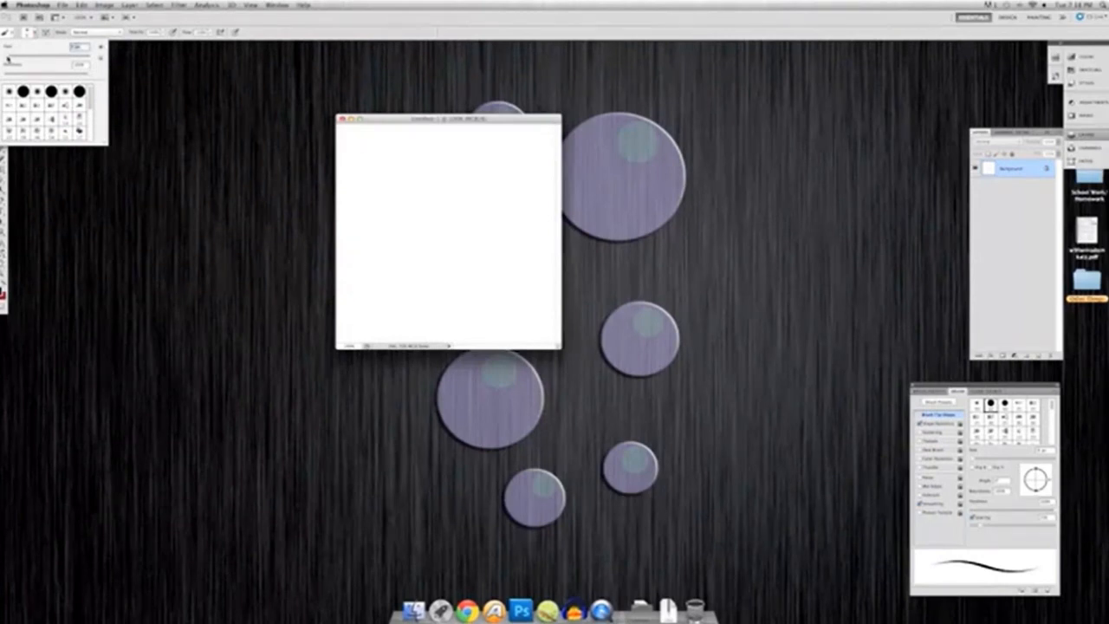
{"action": "left_click_drag", "start_coordinate": [7, 58], "coordinate": [9, 60]}
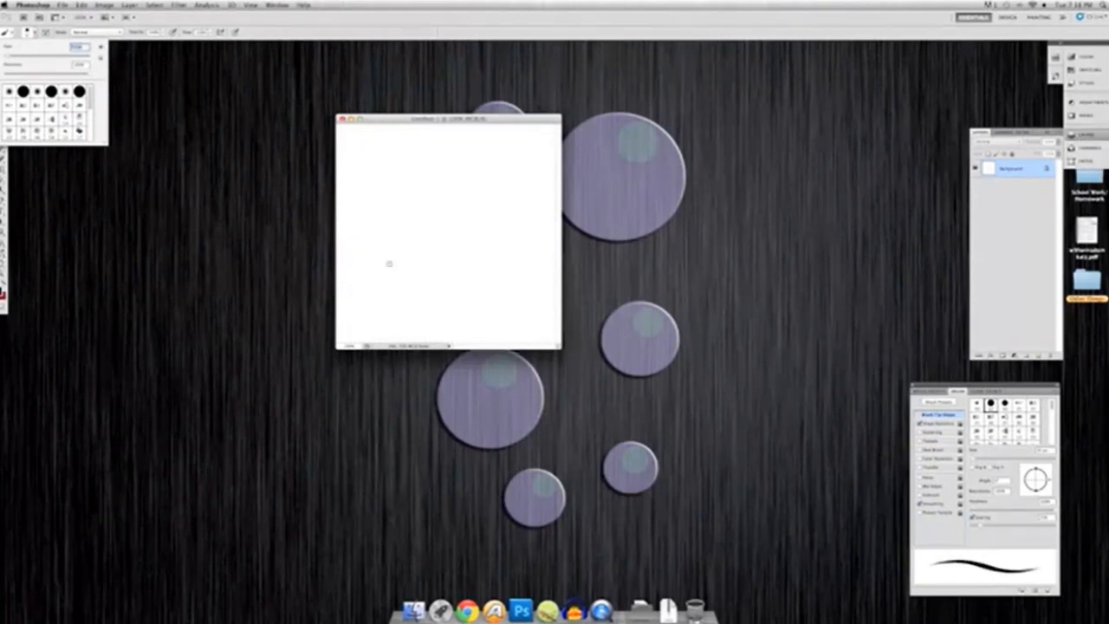
{"action": "left_click_drag", "start_coordinate": [355, 232], "coordinate": [544, 232]}
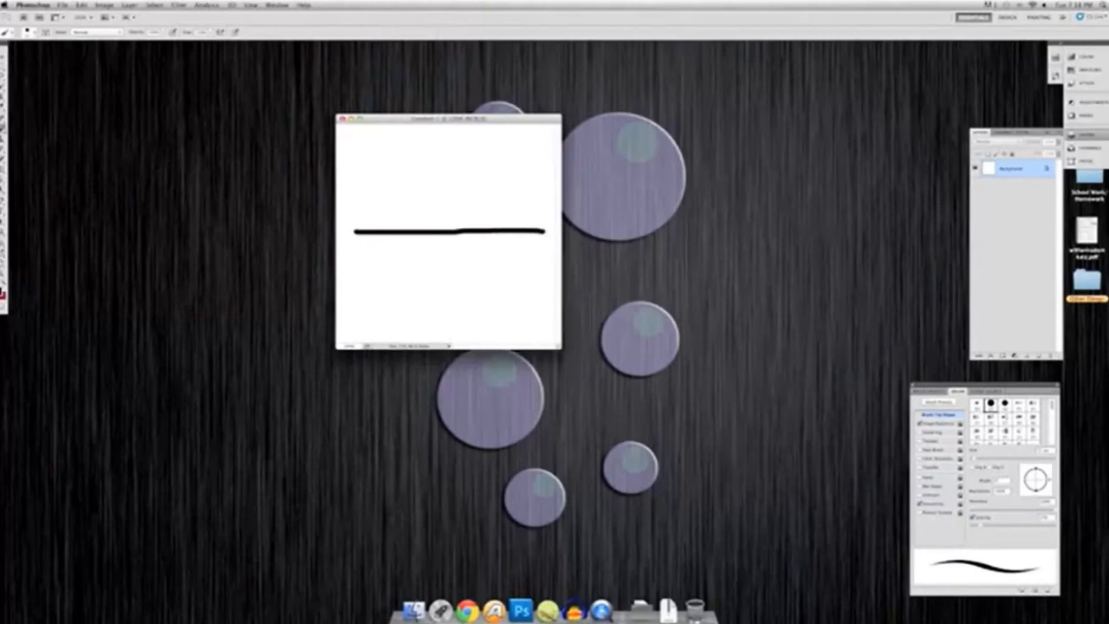
Save the straight line drawing to the Desktop as a PNG copy named line1.png
{"action": "left_click", "coordinate": [62, 5]}
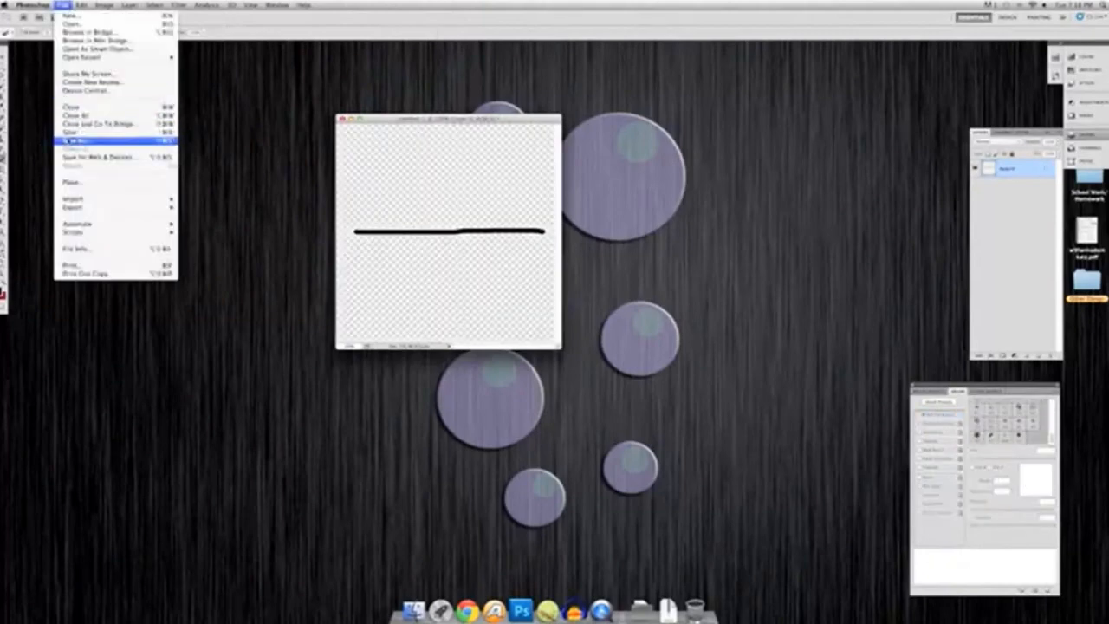
{"action": "left_click", "coordinate": [77, 141]}
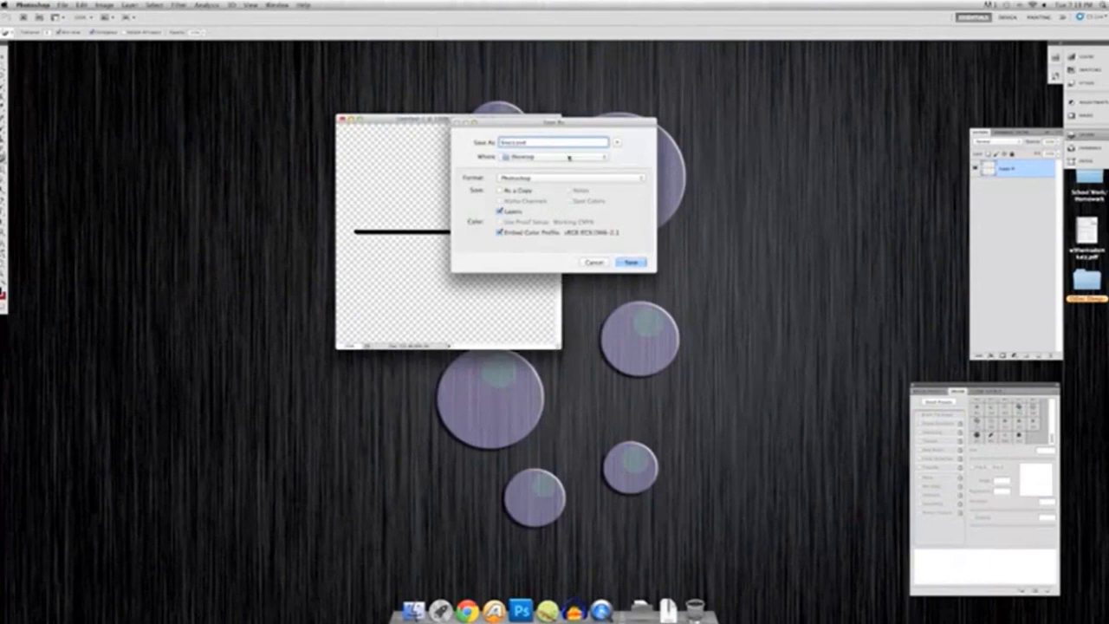
{"action": "left_click", "coordinate": [555, 177]}
{"action": "left_click", "coordinate": [515, 347]}
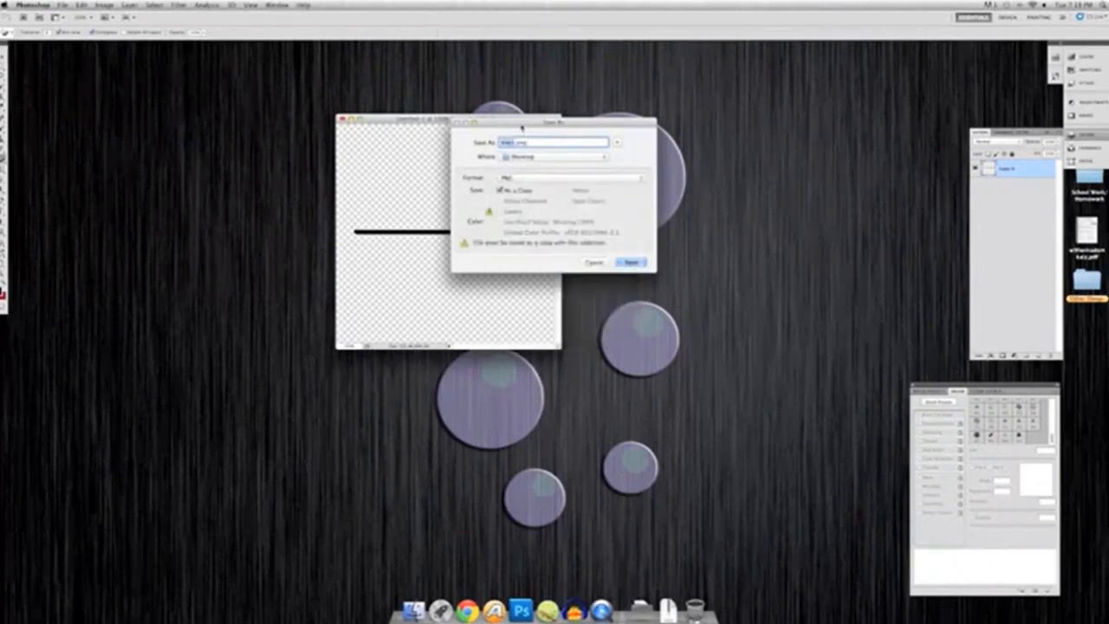
{"action": "left_click_drag", "start_coordinate": [522, 128], "coordinate": [699, 100]}
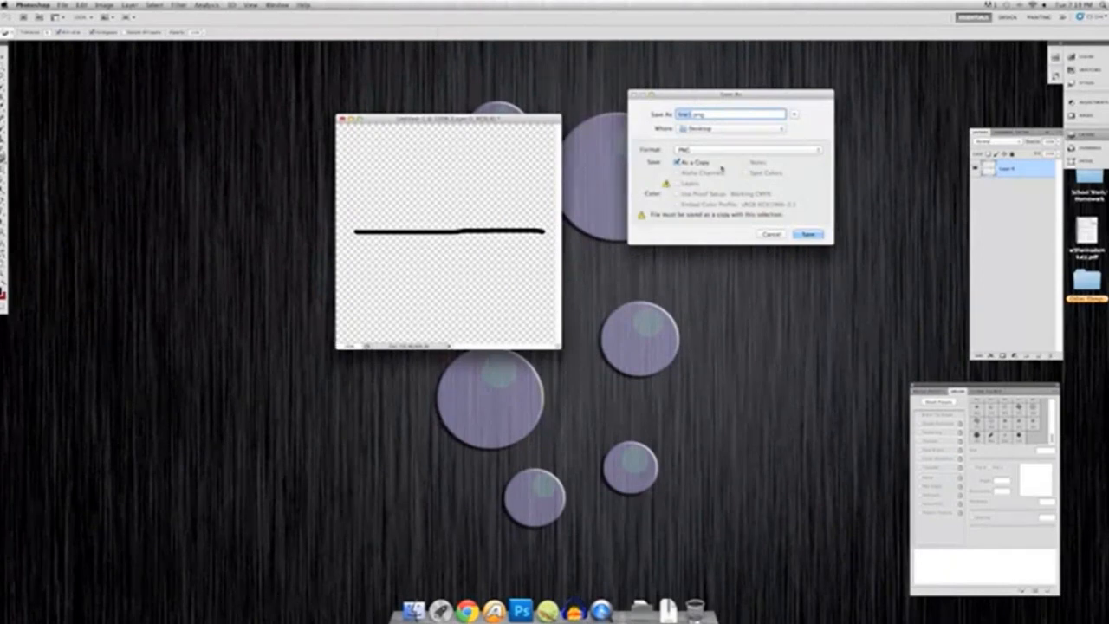
{"action": "key", "text": "Return"}
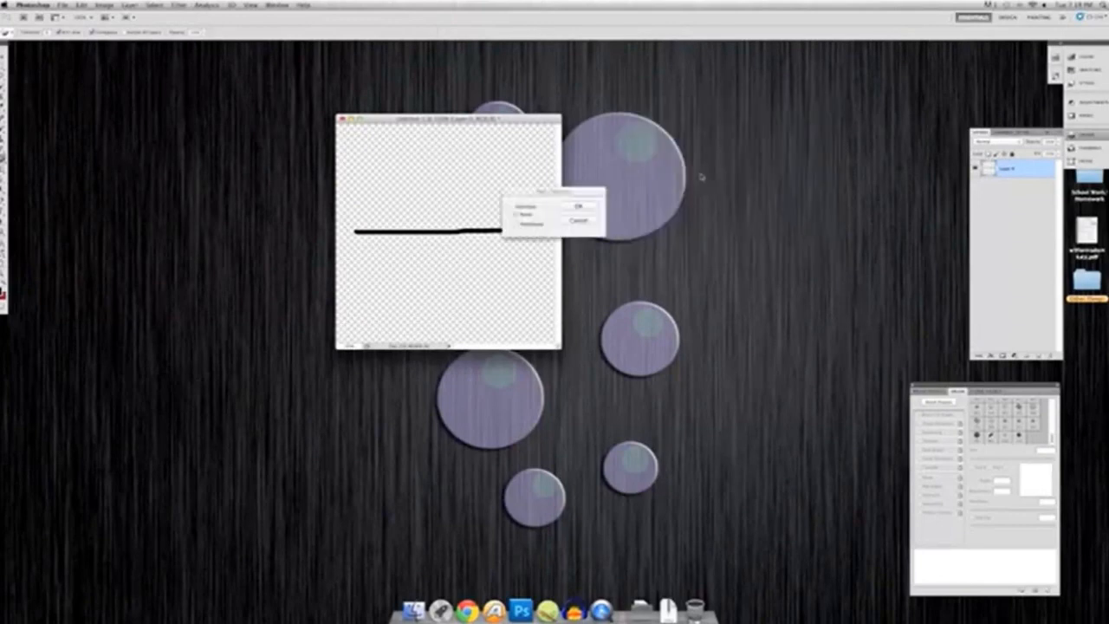
{"action": "key", "text": "Return"}
Paint a shallow black wave over the straight line, from its start to its end, with the Brush tool
{"action": "key", "text": "super+0"}
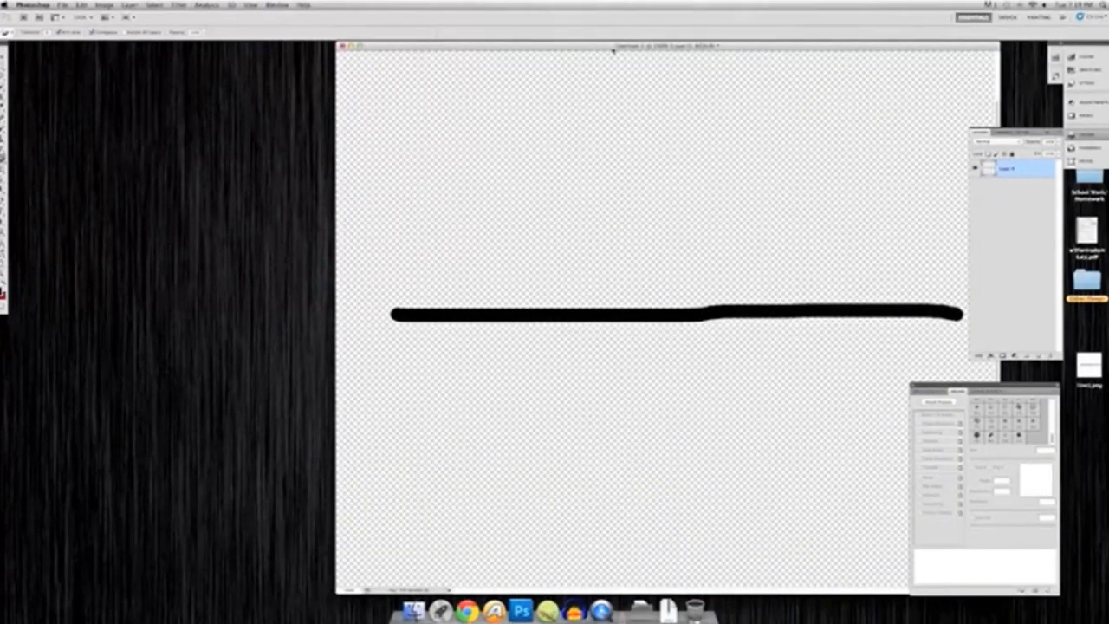
{"action": "left_click_drag", "start_coordinate": [613, 50], "coordinate": [450, 50]}
{"action": "key", "text": "b"}
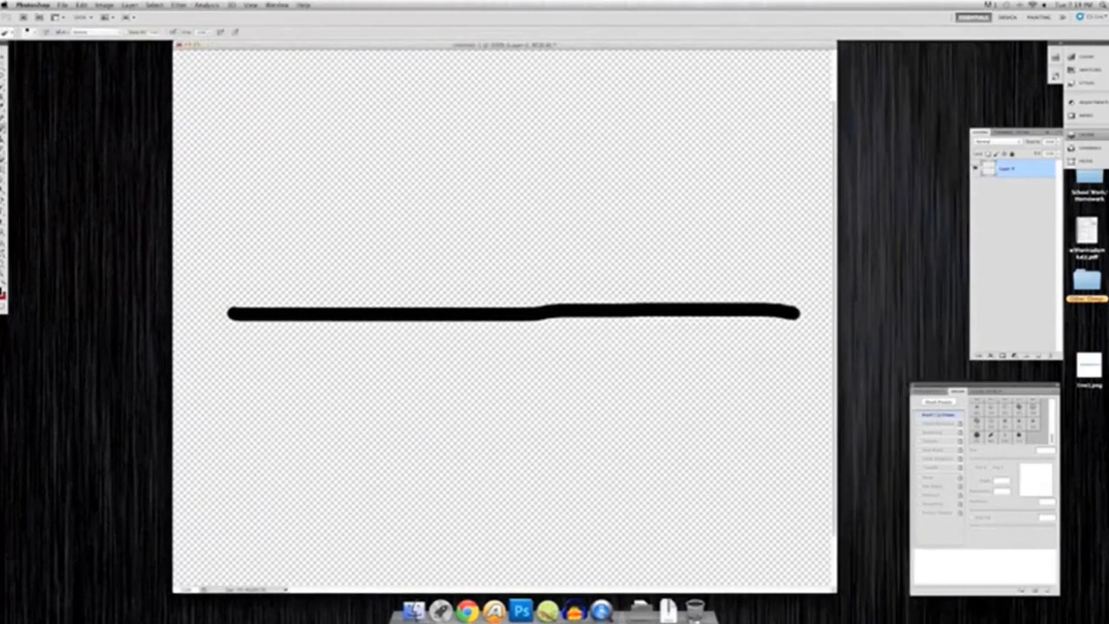
{"action": "mouse_move", "coordinate": [235, 313]}
{"action": "left_mouse_down"}
{"action": "mouse_move", "coordinate": [274, 290]}
{"action": "mouse_move", "coordinate": [342, 303]}
{"action": "mouse_move", "coordinate": [381, 329]}
{"action": "mouse_move", "coordinate": [559, 289]}
{"action": "mouse_move", "coordinate": [632, 334]}
{"action": "mouse_move", "coordinate": [774, 299]}
{"action": "mouse_move", "coordinate": [795, 312]}
{"action": "left_mouse_up"}
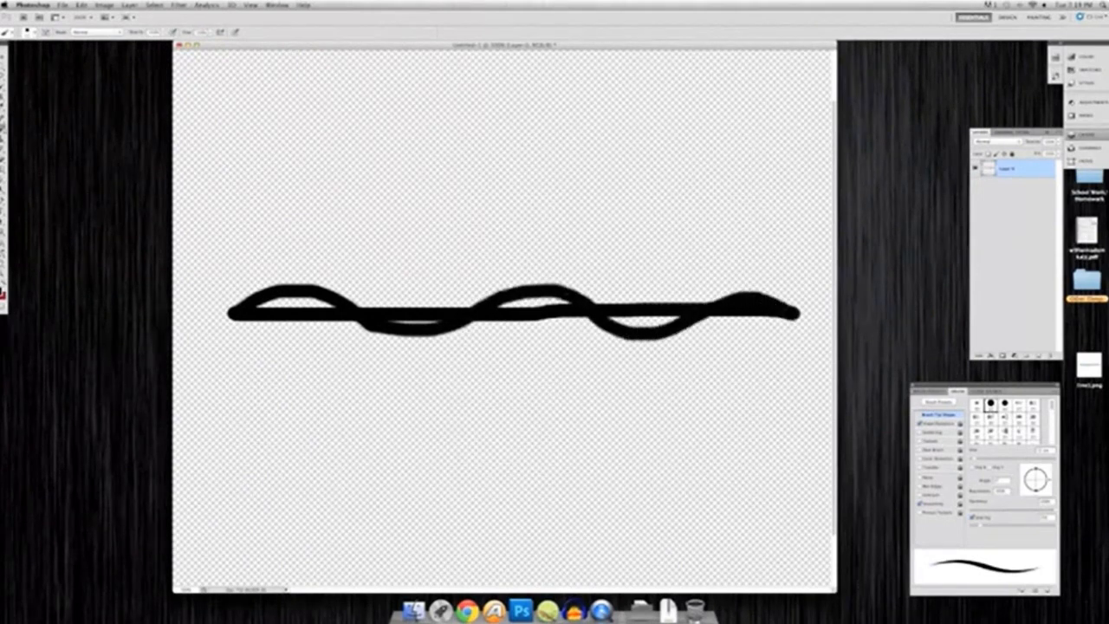
Erase the straight line from behind the wave and repaint the thinned parts of the wave with the brush
{"action": "left_click", "coordinate": [3, 158]}
{"action": "left_click", "coordinate": [32, 157]}
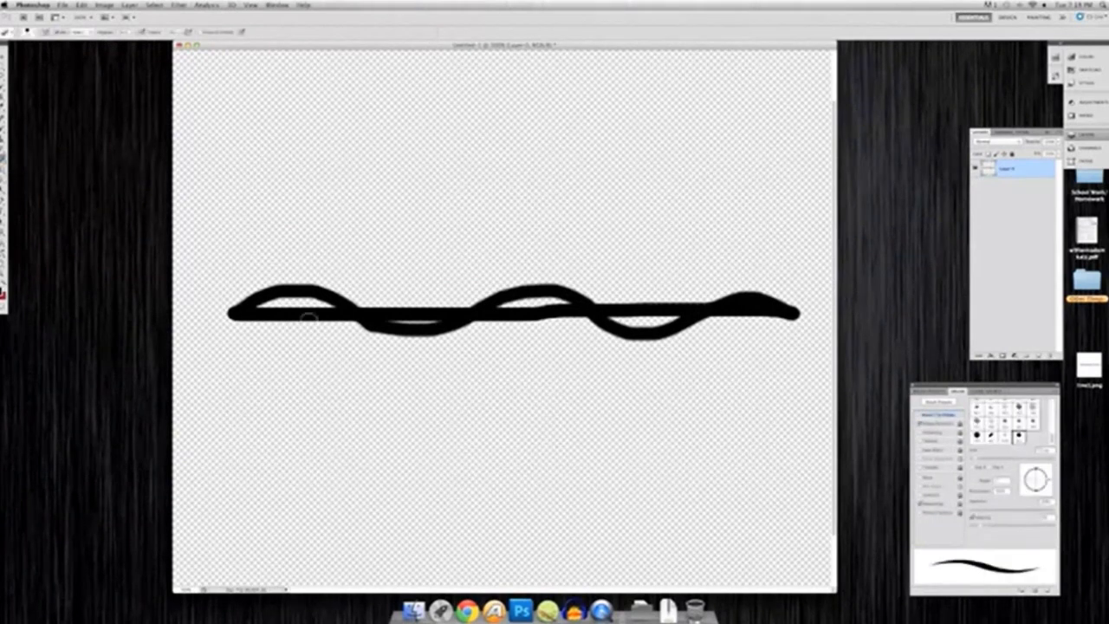
{"action": "mouse_move", "coordinate": [248, 316]}
{"action": "left_mouse_down"}
{"action": "mouse_move", "coordinate": [343, 317]}
{"action": "mouse_move", "coordinate": [258, 312]}
{"action": "mouse_move", "coordinate": [474, 298]}
{"action": "mouse_move", "coordinate": [515, 310]}
{"action": "mouse_move", "coordinate": [784, 311]}
{"action": "left_mouse_up"}
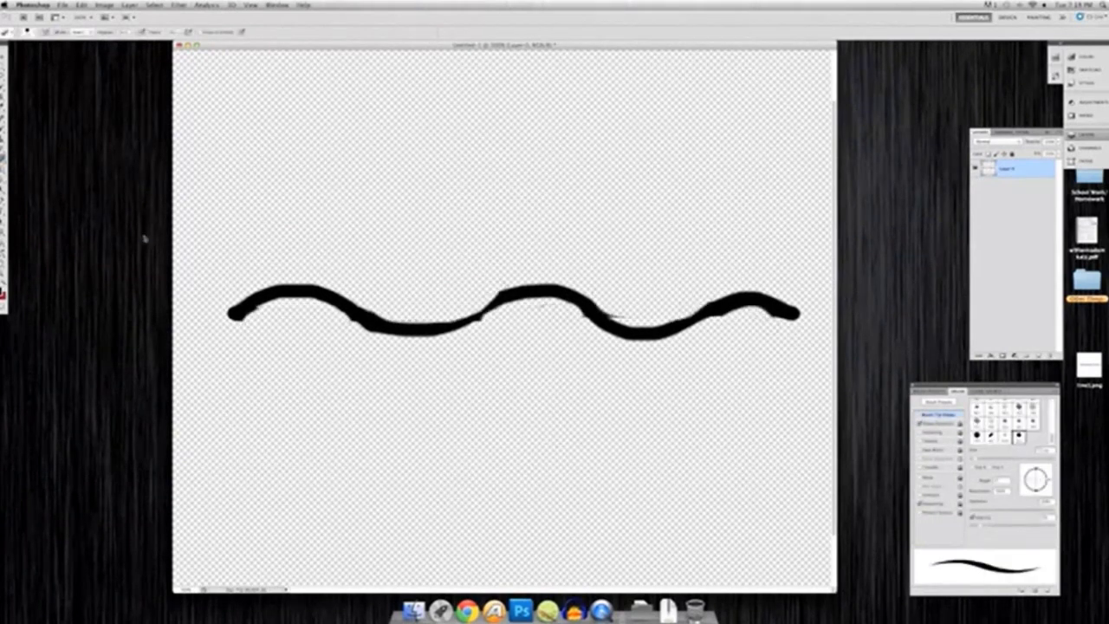
{"action": "key", "text": "b"}
{"action": "mouse_move", "coordinate": [234, 313]}
{"action": "left_mouse_down"}
{"action": "mouse_move", "coordinate": [408, 330]}
{"action": "mouse_move", "coordinate": [738, 305]}
{"action": "left_mouse_up"}
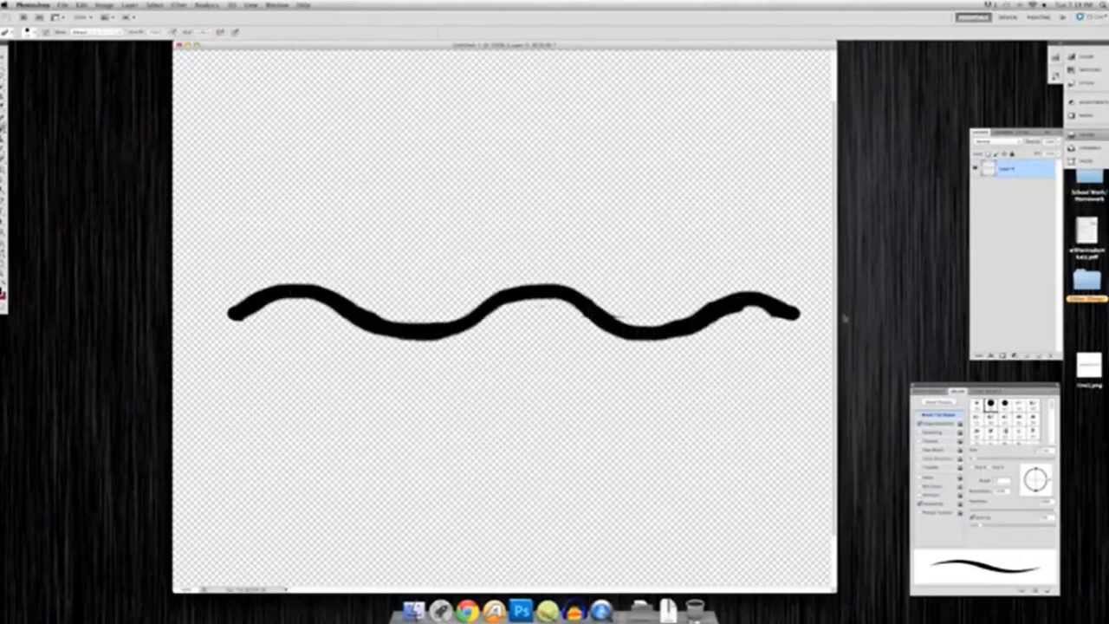
Save the shallow wave drawing to the Desktop as a PNG copy named line2.png
{"action": "key", "text": "super+minus"}
{"action": "key", "text": "super+minus"}
{"action": "key", "text": "super+minus"}
{"action": "left_click", "coordinate": [62, 4]}
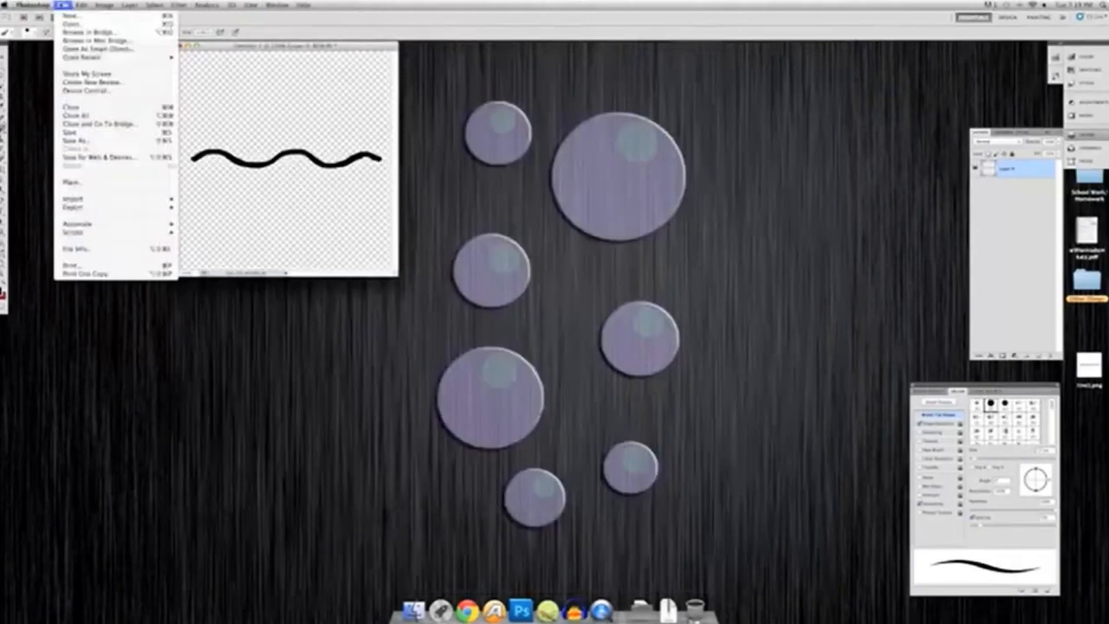
{"action": "left_click", "coordinate": [69, 145]}
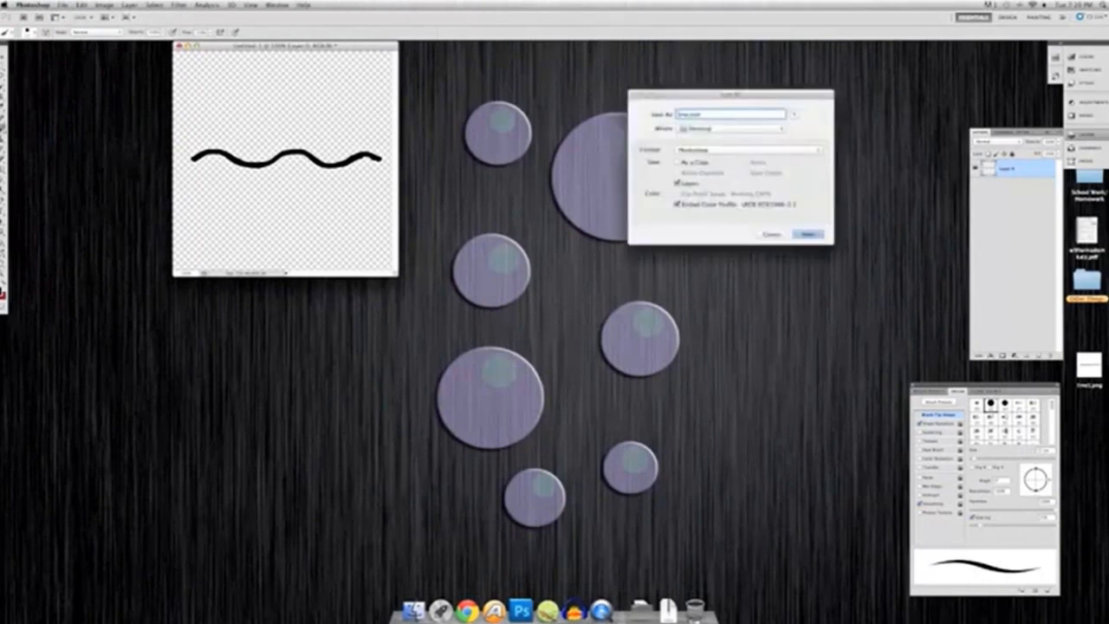
{"action": "left_click", "coordinate": [671, 150]}
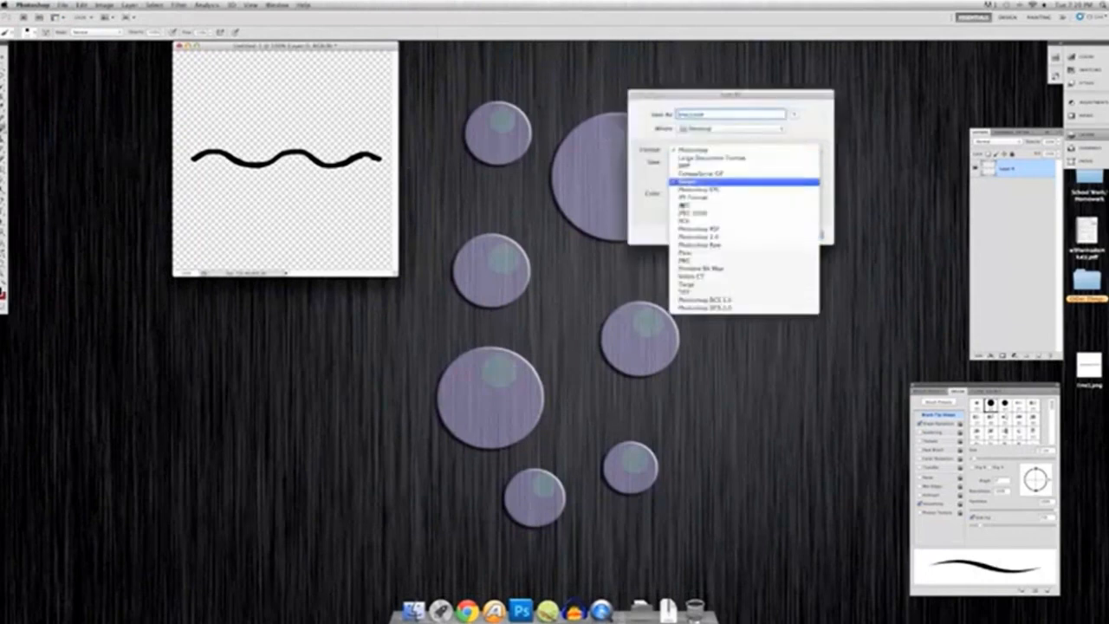
{"action": "left_click", "coordinate": [683, 260]}
{"action": "key", "text": "Return"}
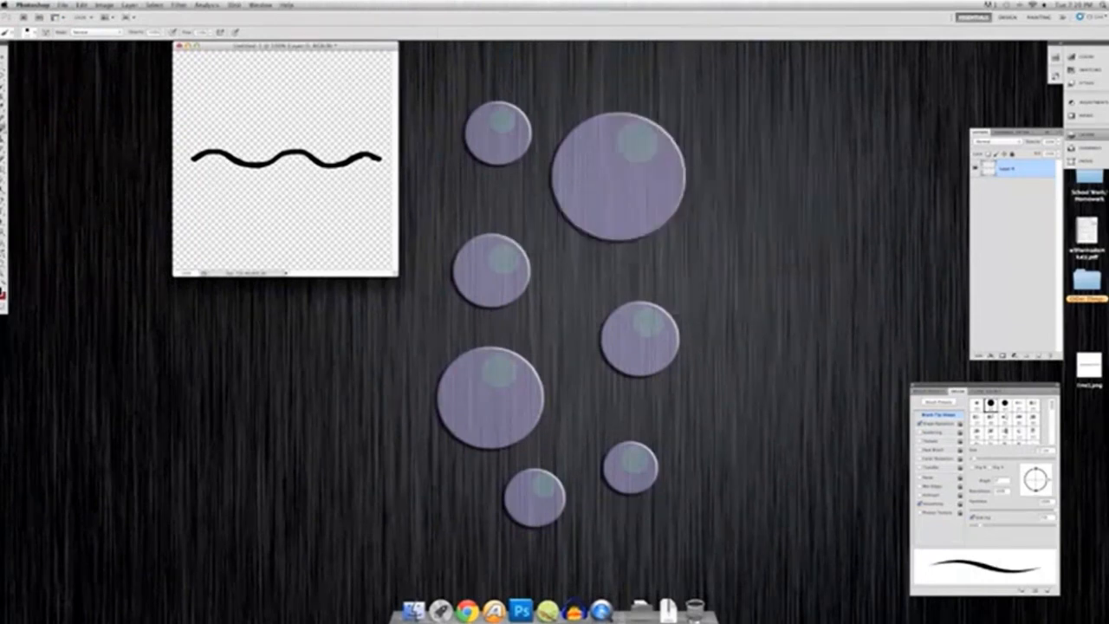
Paint a higher wave over the shallow one, sharing the same start and end points
{"action": "key", "text": "super+0"}
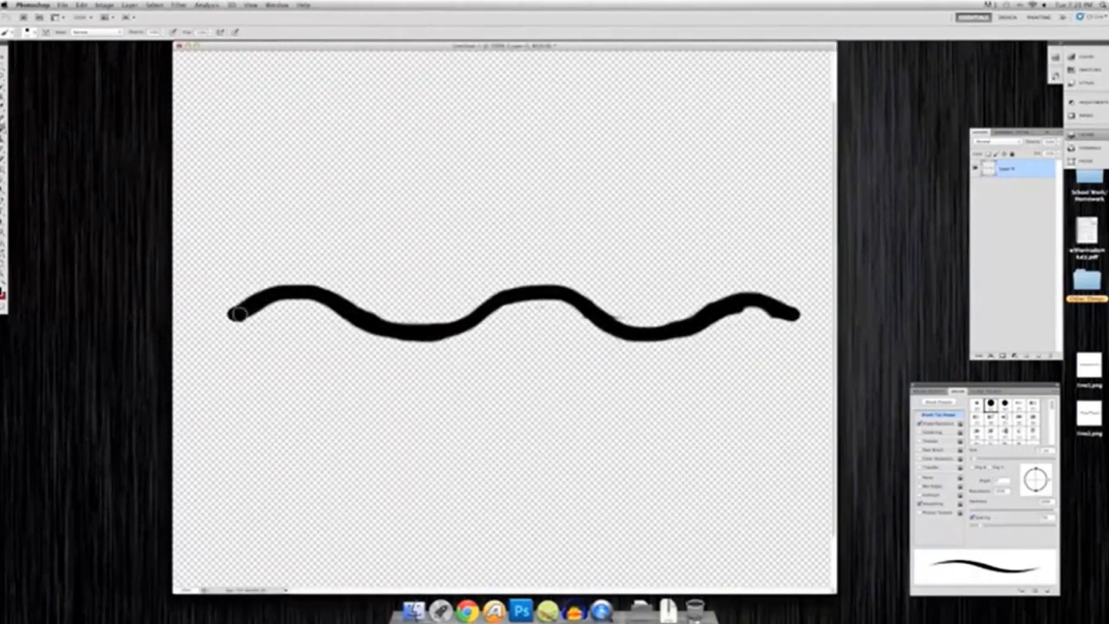
{"action": "mouse_move", "coordinate": [238, 310]}
{"action": "left_mouse_down"}
{"action": "mouse_move", "coordinate": [291, 274]}
{"action": "mouse_move", "coordinate": [338, 278]}
{"action": "mouse_move", "coordinate": [419, 318]}
{"action": "left_mouse_up"}
{"action": "mouse_move", "coordinate": [235, 314]}
{"action": "left_mouse_down"}
{"action": "mouse_move", "coordinate": [302, 269]}
{"action": "mouse_move", "coordinate": [767, 296]}
{"action": "left_mouse_up"}
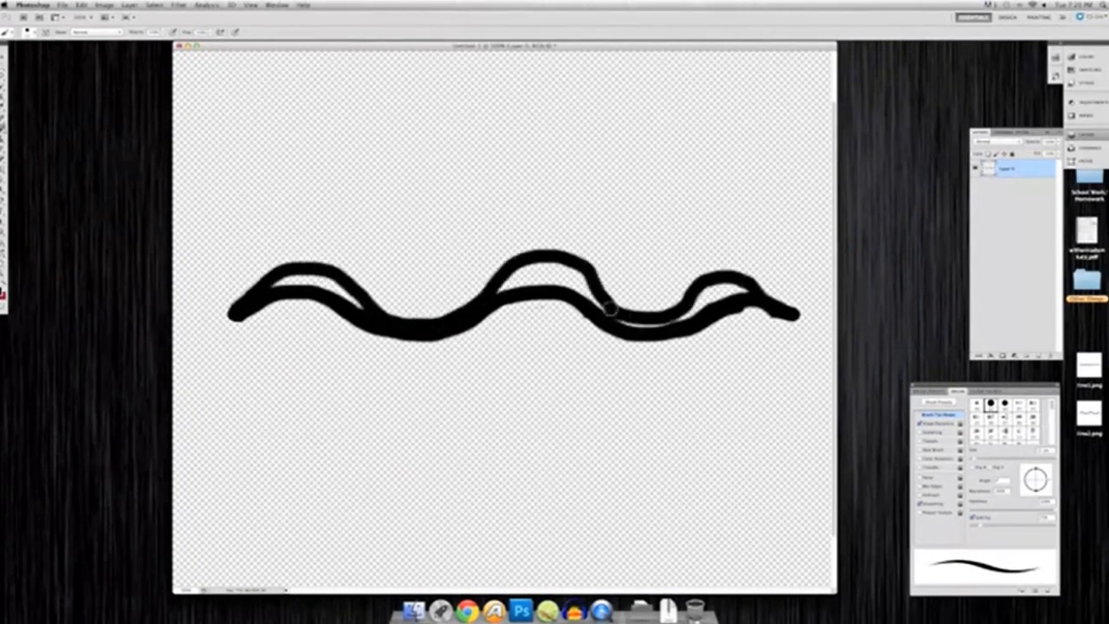
{"action": "left_click_drag", "start_coordinate": [612, 312], "coordinate": [690, 319]}
Erase the remains of the shallow wave beneath the higher one, cleaning up the starting end
{"action": "key", "text": "e"}
{"action": "mouse_move", "coordinate": [248, 322]}
{"action": "left_mouse_down"}
{"action": "mouse_move", "coordinate": [448, 356]}
{"action": "mouse_move", "coordinate": [559, 307]}
{"action": "mouse_move", "coordinate": [684, 325]}
{"action": "mouse_move", "coordinate": [762, 308]}
{"action": "left_mouse_up"}
{"action": "left_click_drag", "start_coordinate": [262, 305], "coordinate": [238, 319]}
Save the higher wave drawing to the Desktop as a PNG copy named line3.png
{"action": "key", "text": "super+minus"}
{"action": "key", "text": "super+minus"}
{"action": "key", "text": "super+minus"}
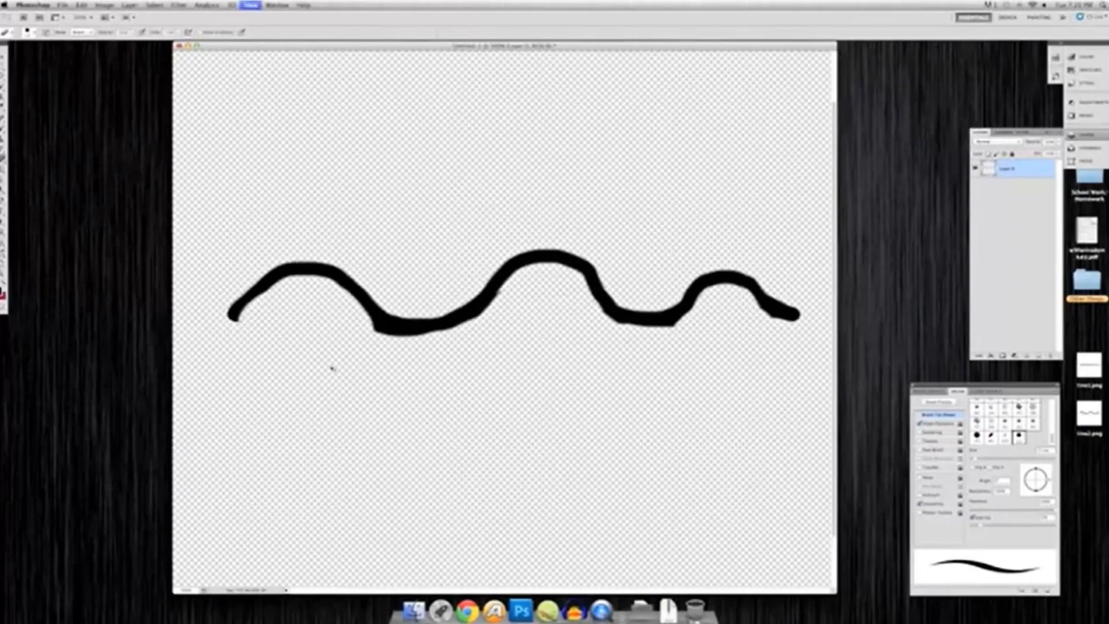
{"action": "left_click", "coordinate": [62, 4]}
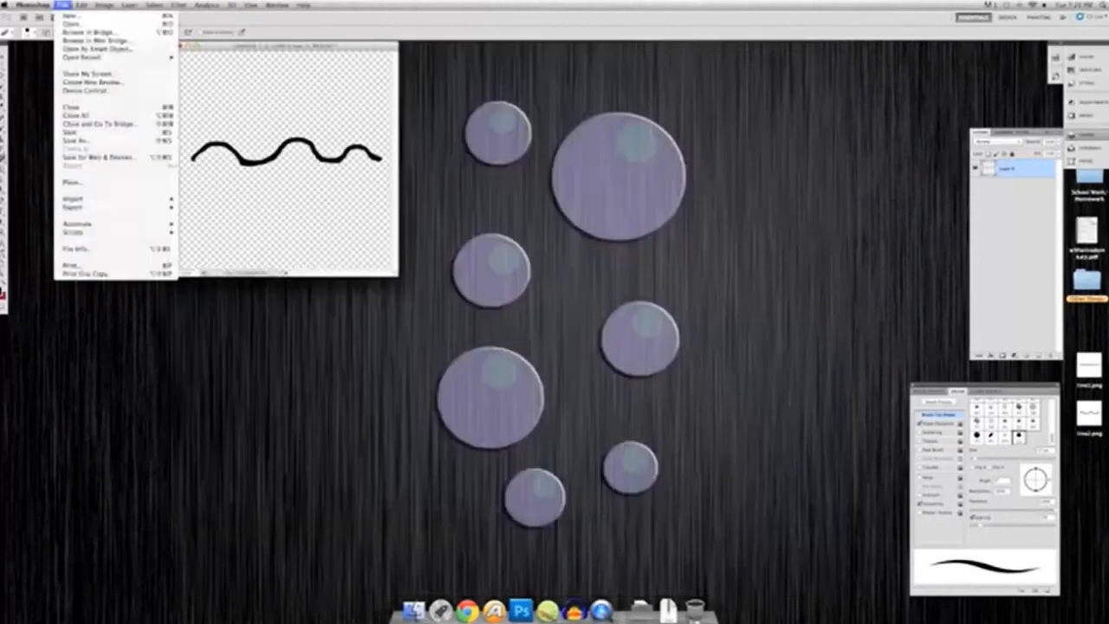
{"action": "left_click", "coordinate": [82, 141]}
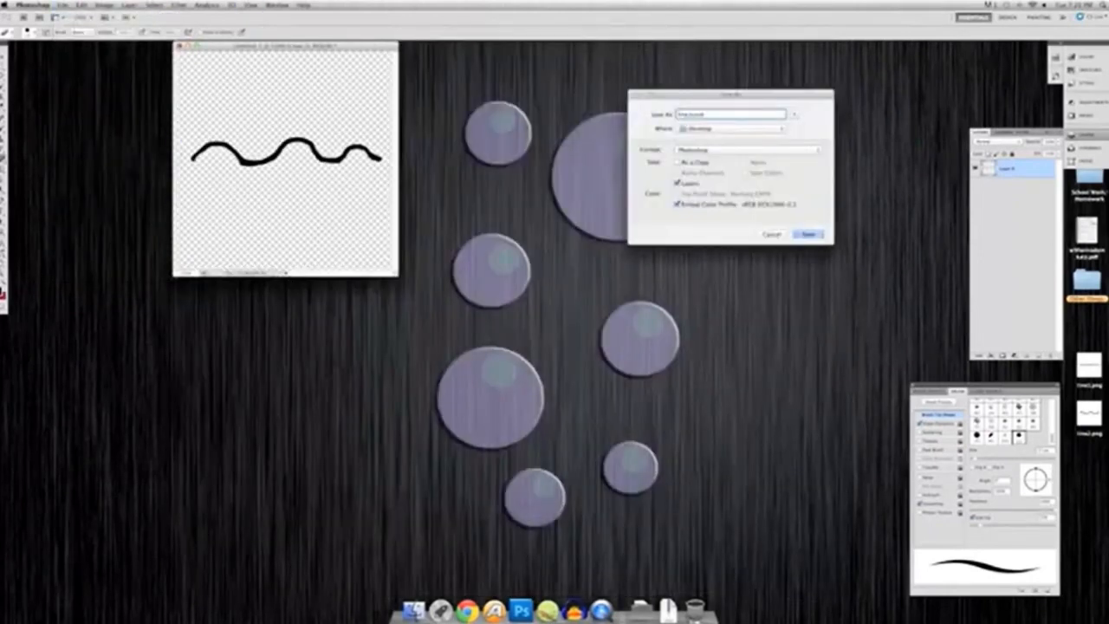
{"action": "left_click", "coordinate": [711, 150]}
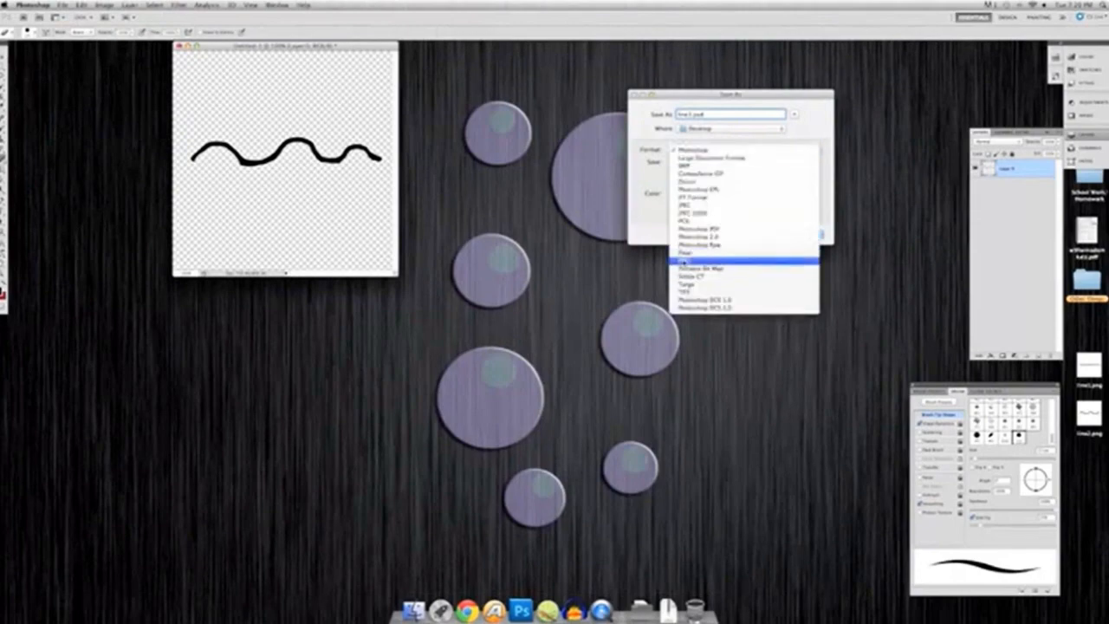
{"action": "left_click", "coordinate": [732, 265]}
{"action": "key", "text": "Return"}
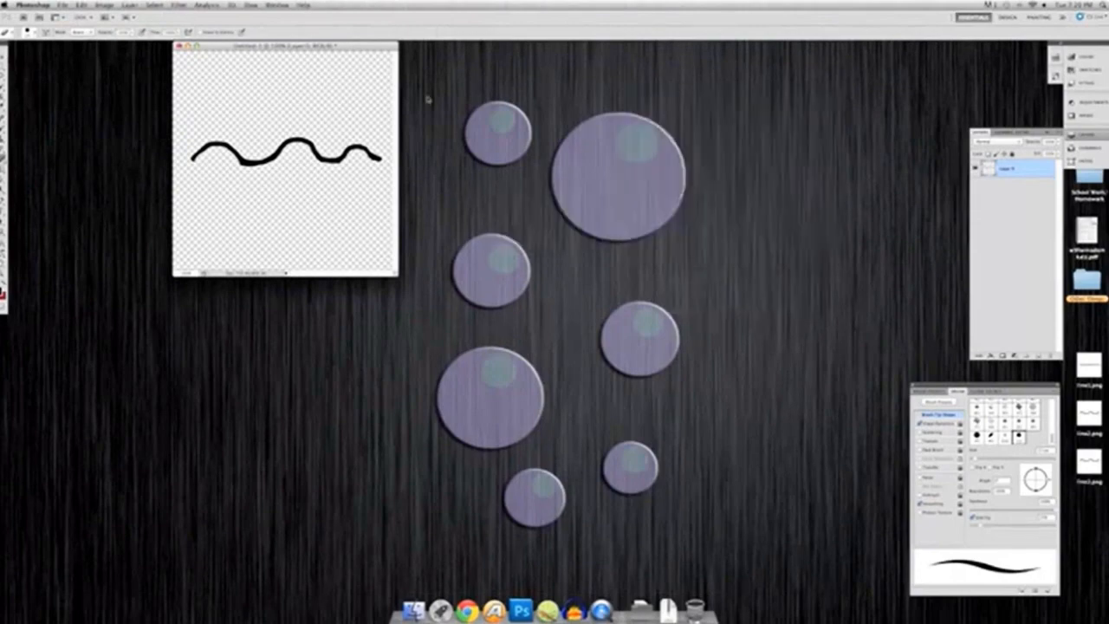
Paint a still taller wave over the current one between the same two end points
{"action": "key", "text": "super+0"}
{"action": "key", "text": "e"}
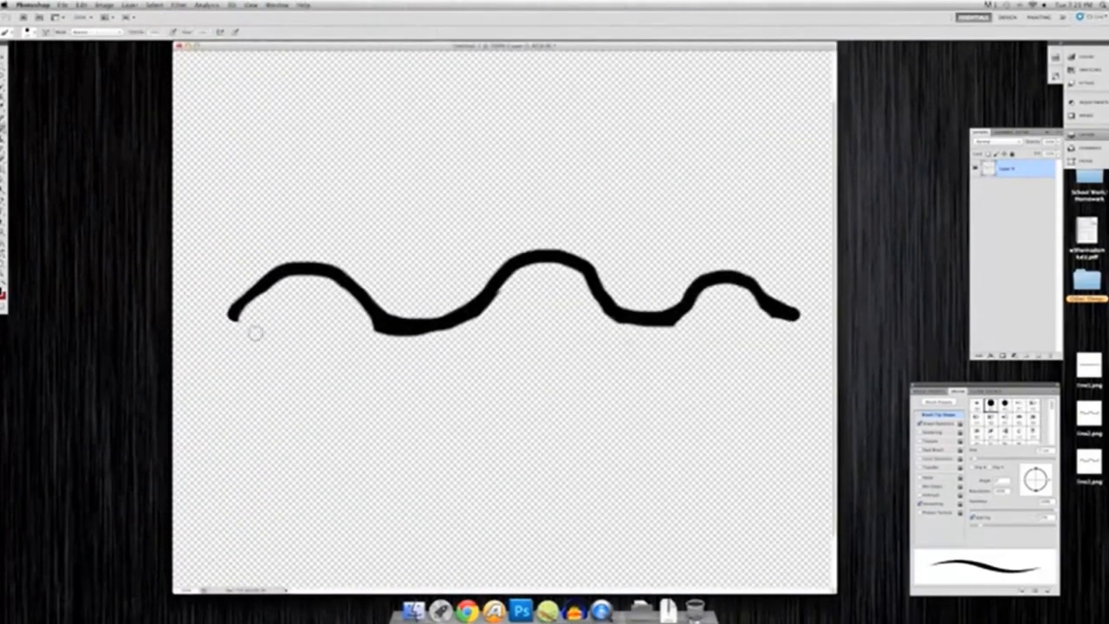
{"action": "mouse_move", "coordinate": [232, 313]}
{"action": "left_mouse_down"}
{"action": "mouse_move", "coordinate": [316, 234]}
{"action": "mouse_move", "coordinate": [355, 278]}
{"action": "mouse_move", "coordinate": [649, 312]}
{"action": "mouse_move", "coordinate": [797, 314]}
{"action": "left_mouse_up"}
Erase the leftover parts of the previous wave so only the tallest wave remains
{"action": "key", "text": "e"}
{"action": "mouse_move", "coordinate": [234, 307]}
{"action": "left_mouse_down"}
{"action": "mouse_move", "coordinate": [355, 269]}
{"action": "mouse_move", "coordinate": [731, 277]}
{"action": "mouse_move", "coordinate": [725, 290]}
{"action": "mouse_move", "coordinate": [316, 239]}
{"action": "mouse_move", "coordinate": [572, 232]}
{"action": "mouse_move", "coordinate": [797, 314]}
{"action": "left_mouse_up"}
{"action": "key", "text": "b"}
Save the tallest wave drawing to the Desktop as a PNG copy named line4.png
{"action": "key", "text": "super+minus"}
{"action": "key", "text": "super+minus"}
{"action": "key", "text": "super+minus"}
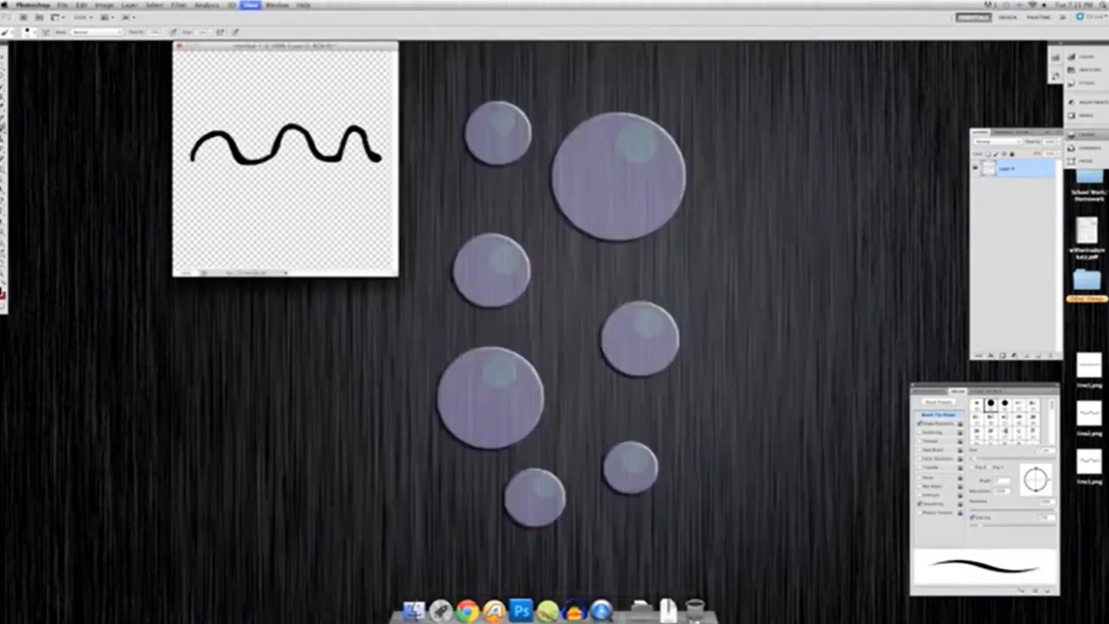
{"action": "left_click", "coordinate": [62, 5]}
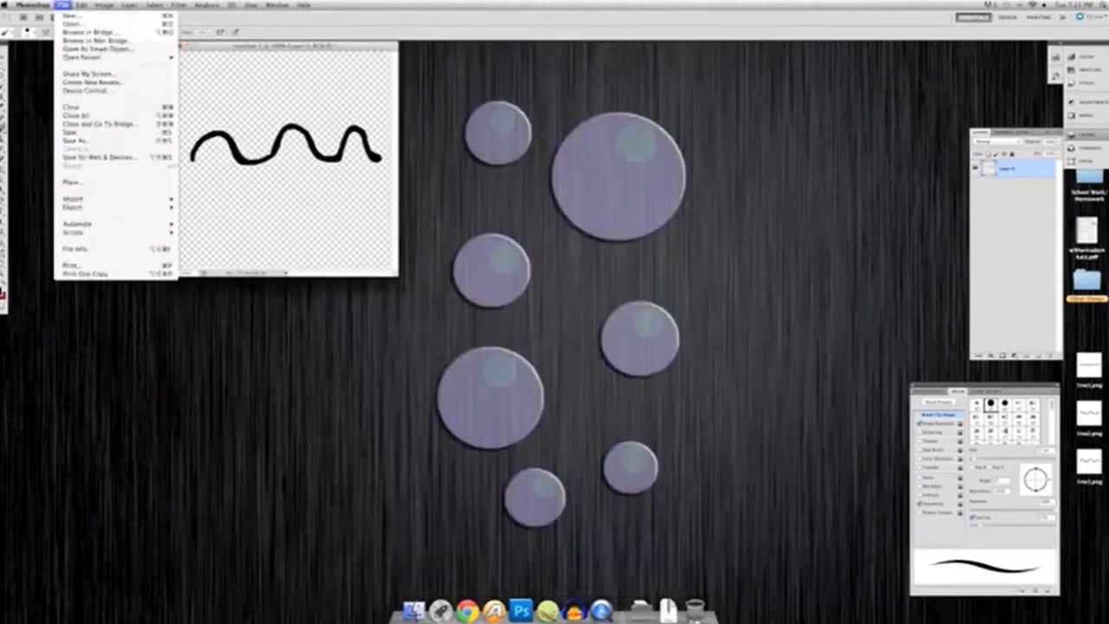
{"action": "left_click", "coordinate": [69, 140]}
{"action": "type", "text": "S"}
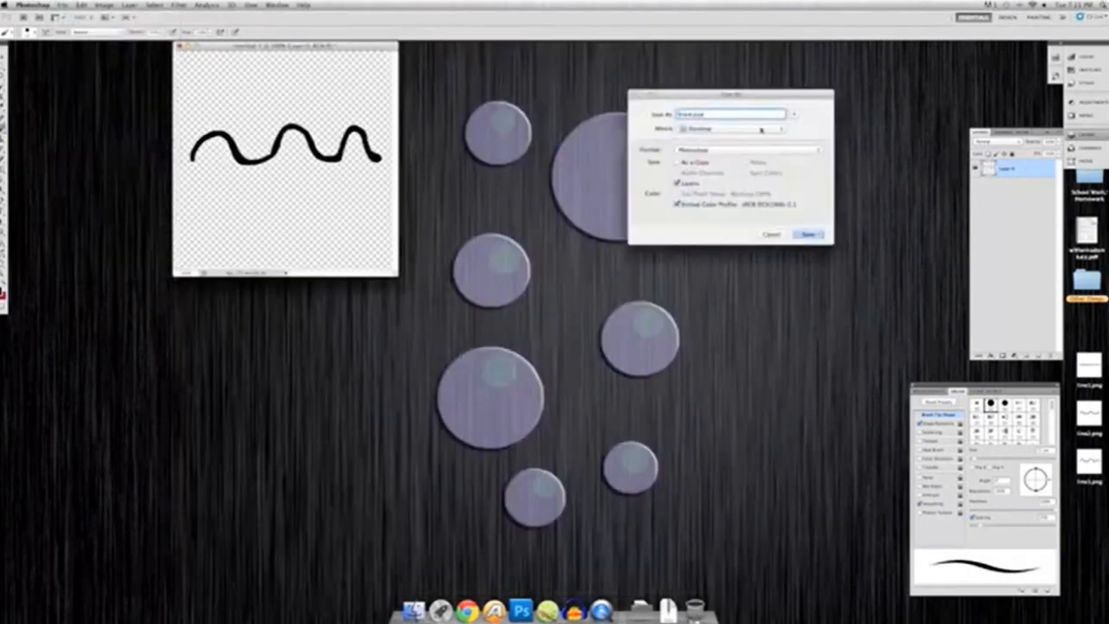
{"action": "left_click", "coordinate": [746, 150]}
{"action": "left_click", "coordinate": [684, 263]}
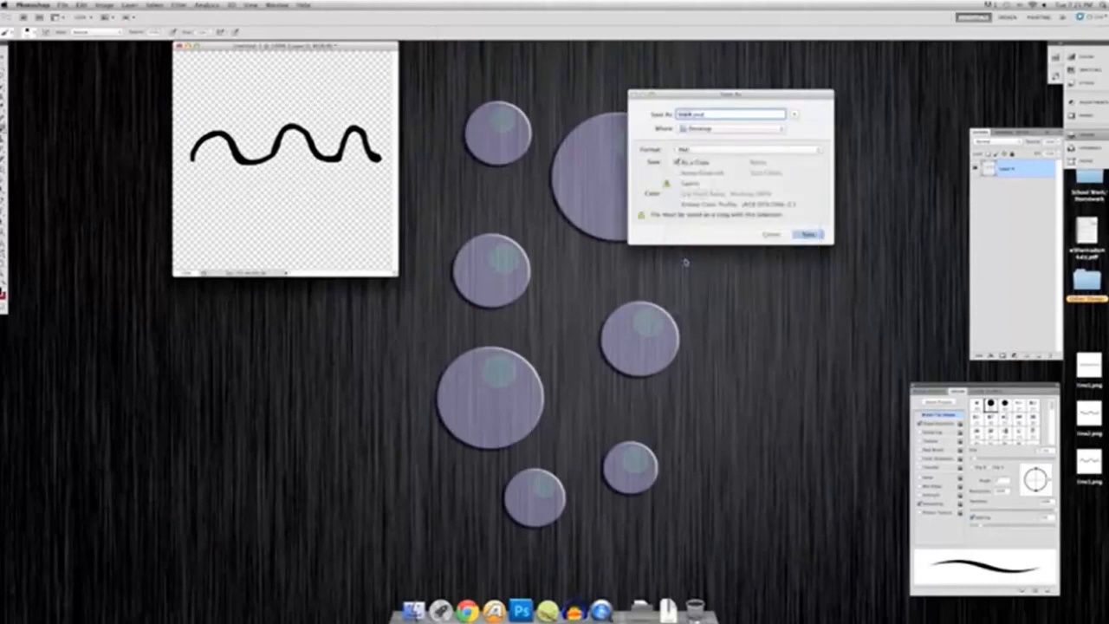
{"action": "key", "text": "Return"}
{"action": "key", "text": "Return"}
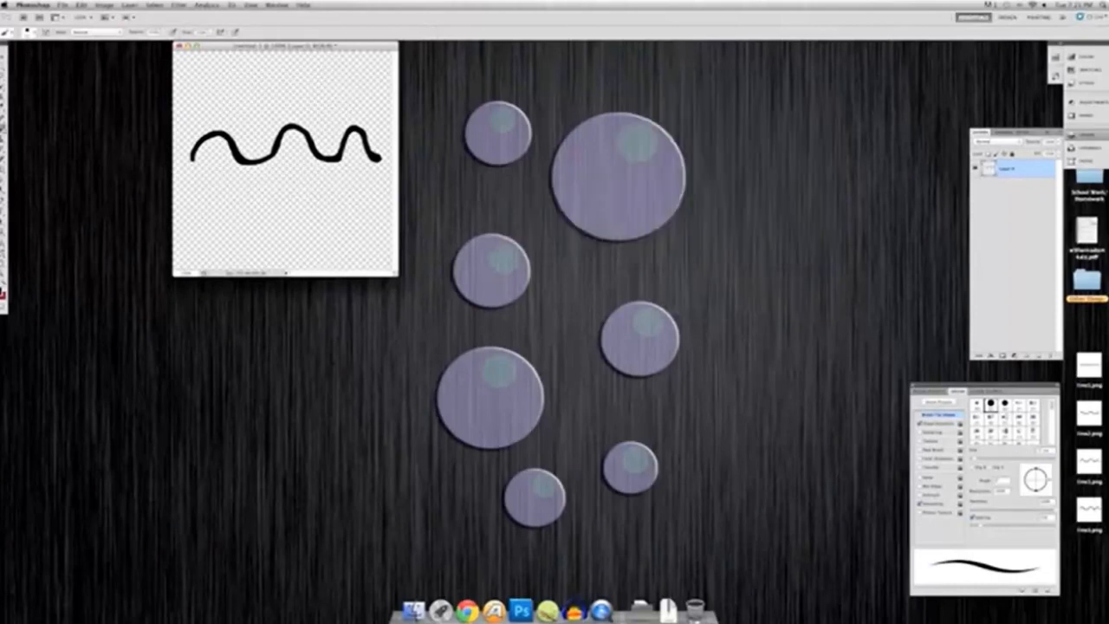
Open line1.png from the Desktop and separate it into its own floating document window
{"action": "left_click", "coordinate": [61, 5]}
{"action": "left_click", "coordinate": [69, 25]}
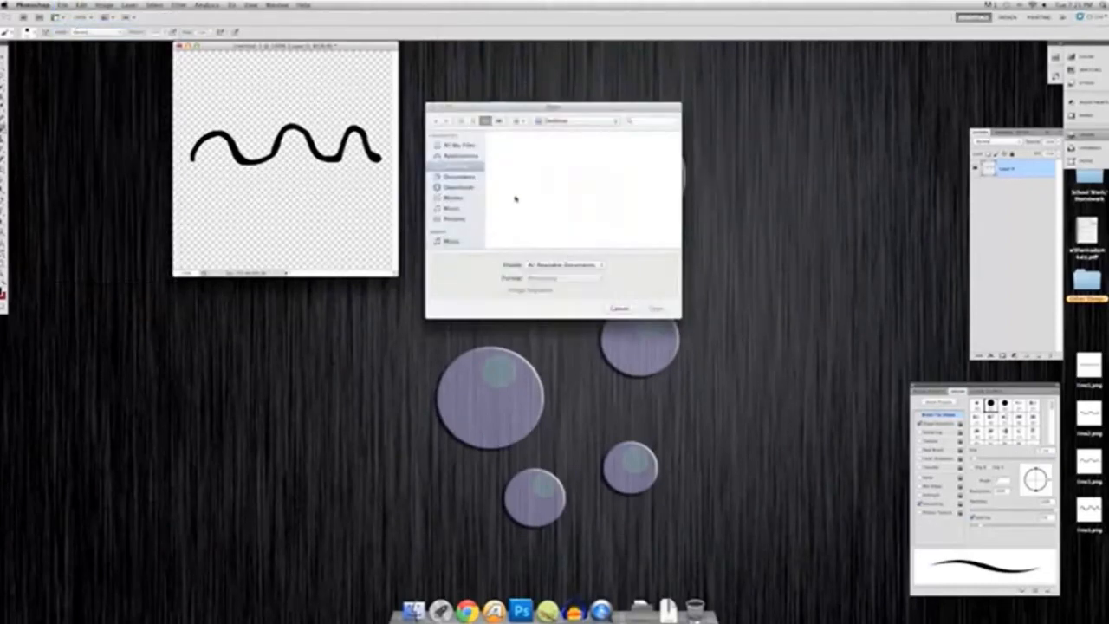
{"action": "left_click", "coordinate": [509, 151]}
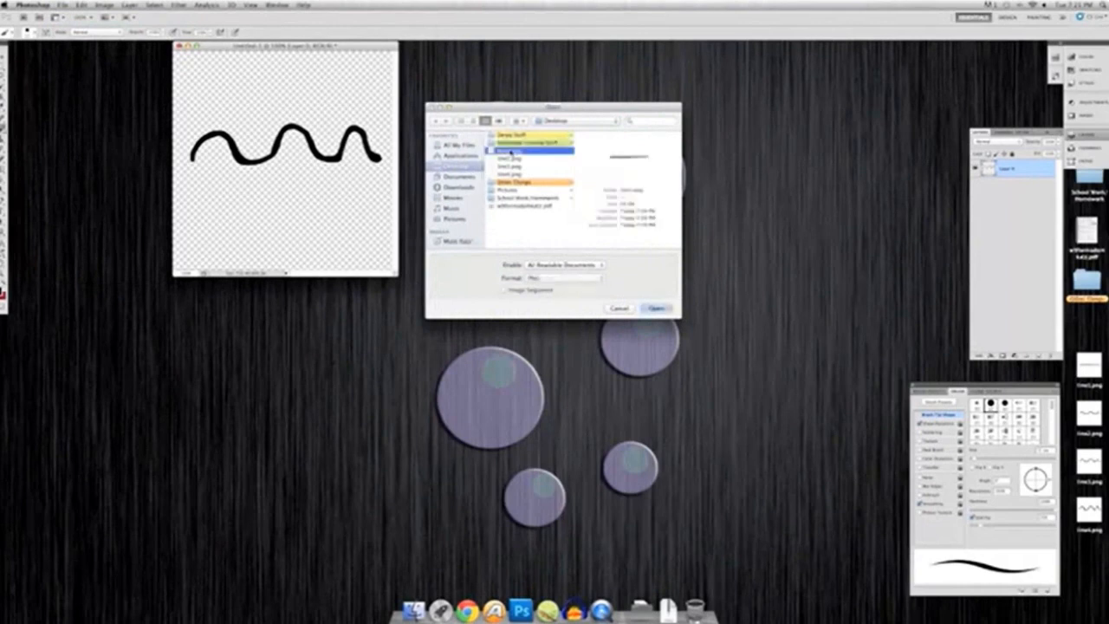
{"action": "double_click", "coordinate": [510, 151]}
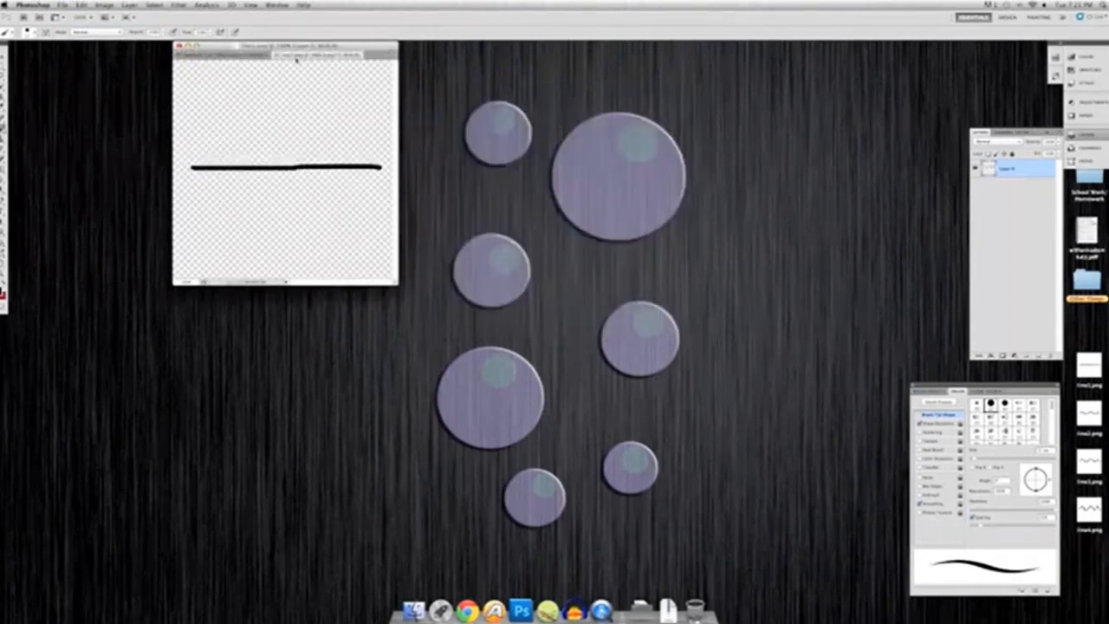
{"action": "left_click_drag", "start_coordinate": [297, 59], "coordinate": [610, 97]}
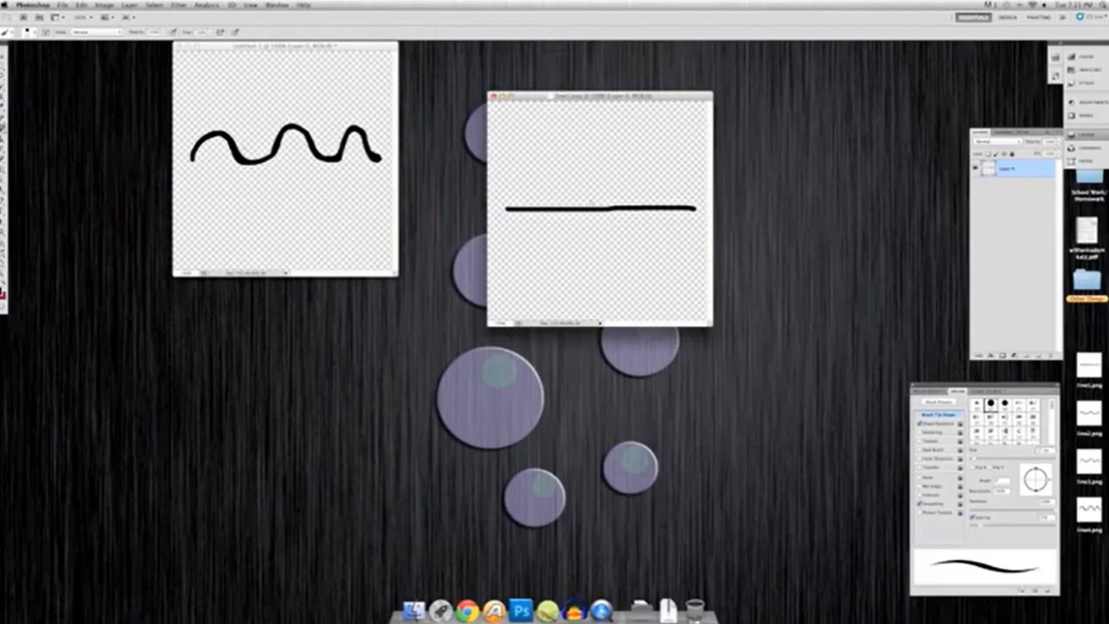
Paint a shallow downward wave under the straight line, running between the same two end points
{"action": "key", "text": "super+equal"}
{"action": "key", "text": "super+equal"}
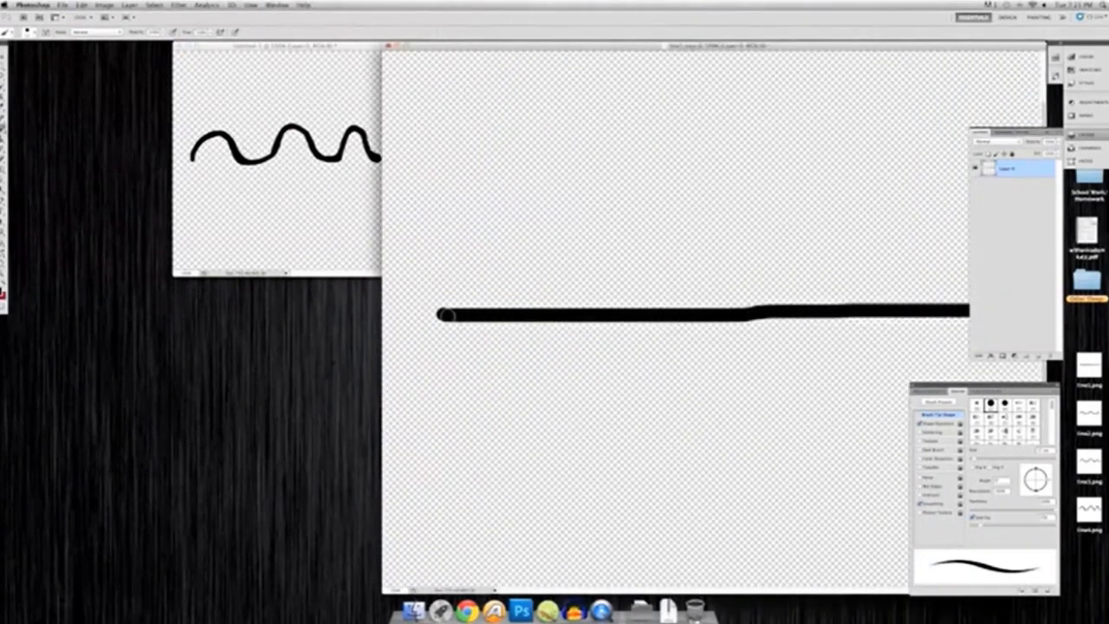
{"action": "mouse_move", "coordinate": [444, 314]}
{"action": "left_mouse_down"}
{"action": "mouse_move", "coordinate": [511, 338]}
{"action": "mouse_move", "coordinate": [625, 323]}
{"action": "mouse_move", "coordinate": [903, 350]}
{"action": "mouse_move", "coordinate": [963, 334]}
{"action": "left_mouse_up"}
{"action": "key", "text": "super+minus"}
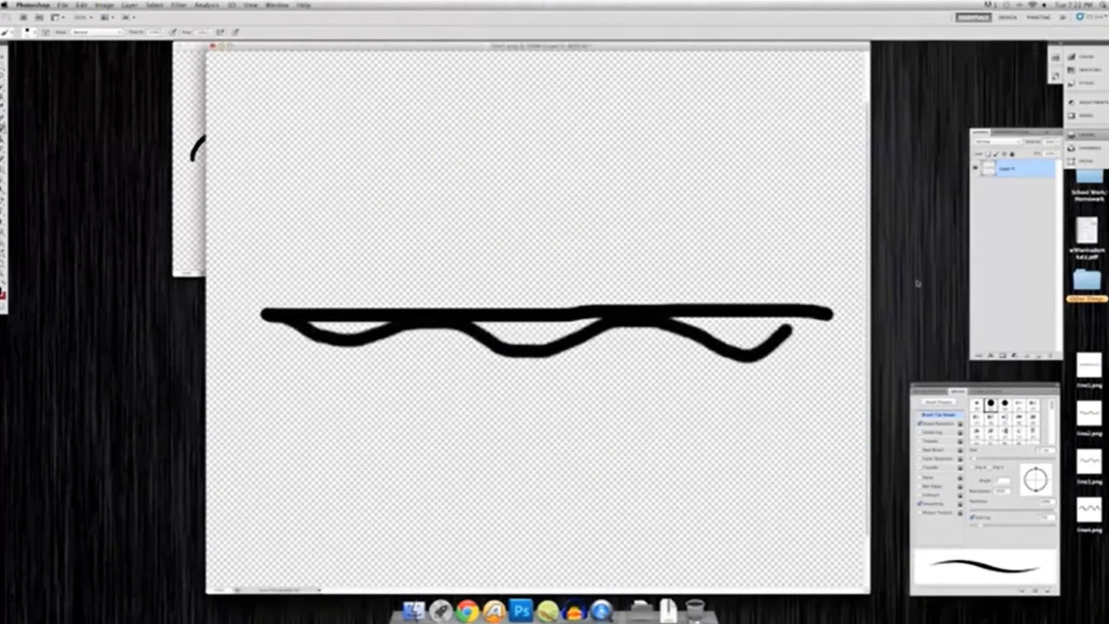
{"action": "left_click_drag", "start_coordinate": [787, 329], "coordinate": [821, 316]}
Erase the straight line so only the shallow wave remains, and save it to the Desktop as a PNG copy named line6.png
{"action": "left_click", "coordinate": [3, 159]}
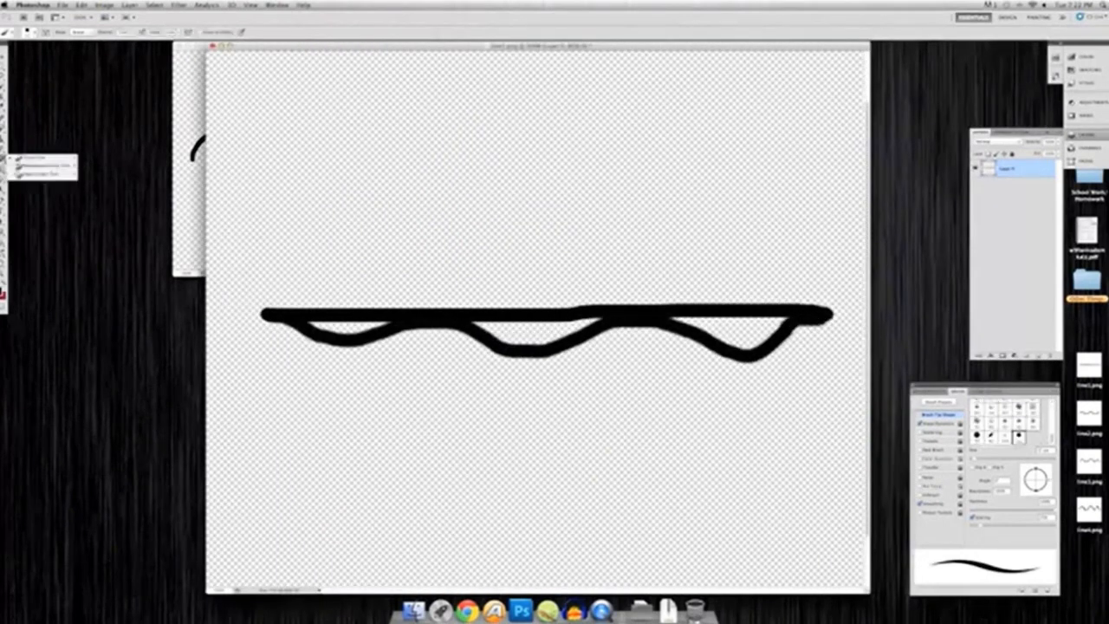
{"action": "left_click", "coordinate": [47, 154]}
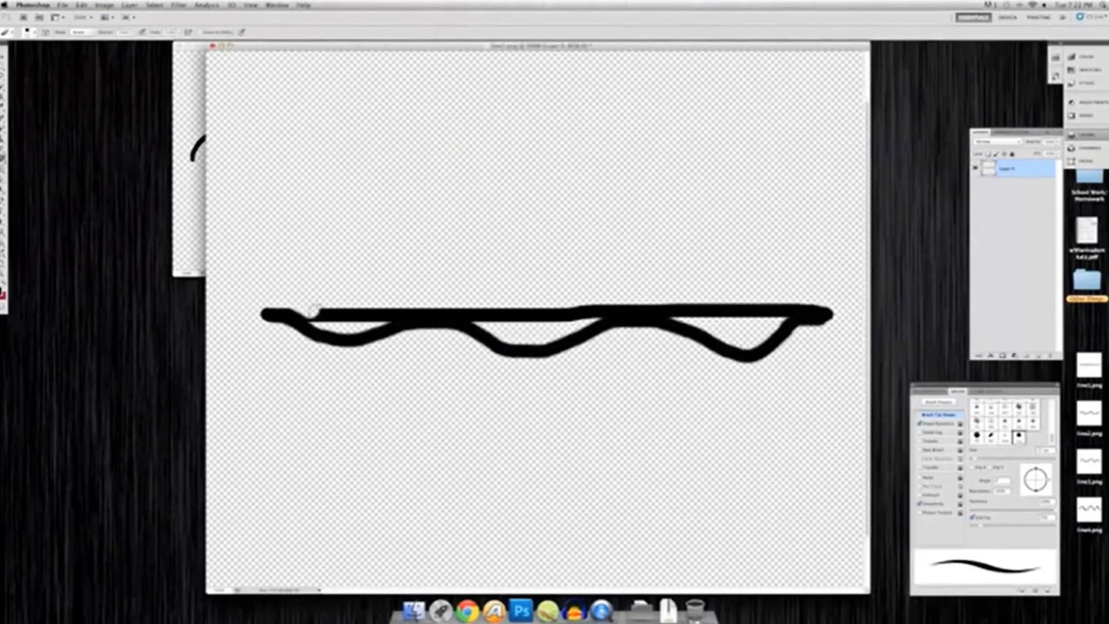
{"action": "mouse_move", "coordinate": [309, 309]}
{"action": "left_mouse_down"}
{"action": "mouse_move", "coordinate": [391, 313]}
{"action": "mouse_move", "coordinate": [428, 295]}
{"action": "mouse_move", "coordinate": [321, 309]}
{"action": "left_mouse_up"}
{"action": "mouse_move", "coordinate": [403, 303]}
{"action": "left_mouse_down"}
{"action": "mouse_move", "coordinate": [538, 317]}
{"action": "mouse_move", "coordinate": [603, 301]}
{"action": "mouse_move", "coordinate": [571, 313]}
{"action": "mouse_move", "coordinate": [590, 307]}
{"action": "mouse_move", "coordinate": [496, 307]}
{"action": "left_mouse_up"}
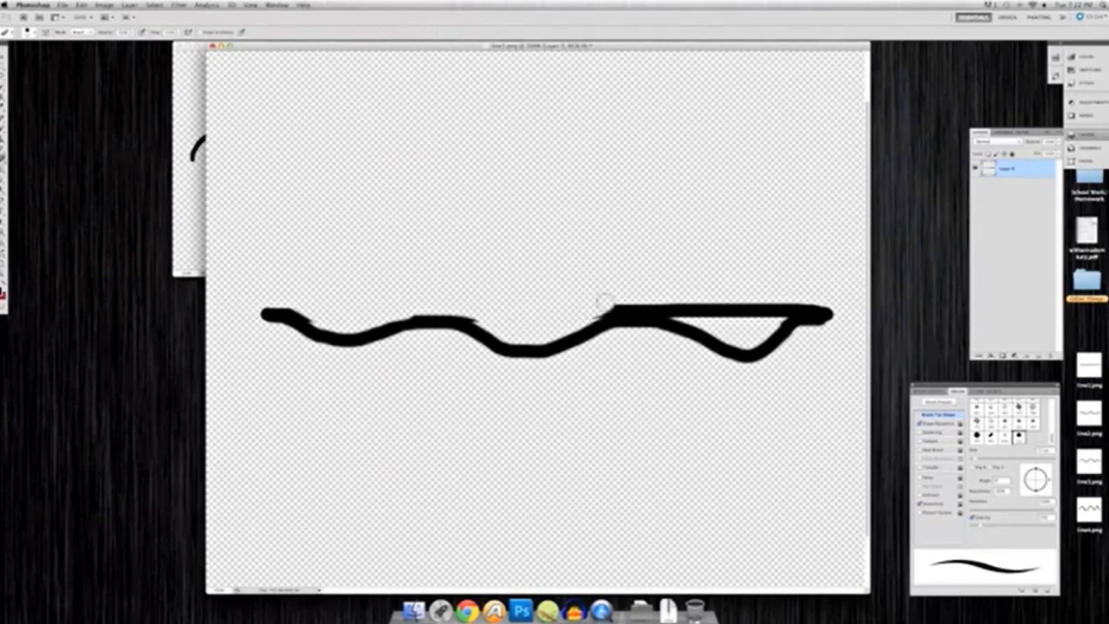
{"action": "mouse_move", "coordinate": [604, 303]}
{"action": "left_mouse_down"}
{"action": "mouse_move", "coordinate": [770, 298]}
{"action": "mouse_move", "coordinate": [823, 312]}
{"action": "left_mouse_up"}
{"action": "key", "text": "shift+super+s"}
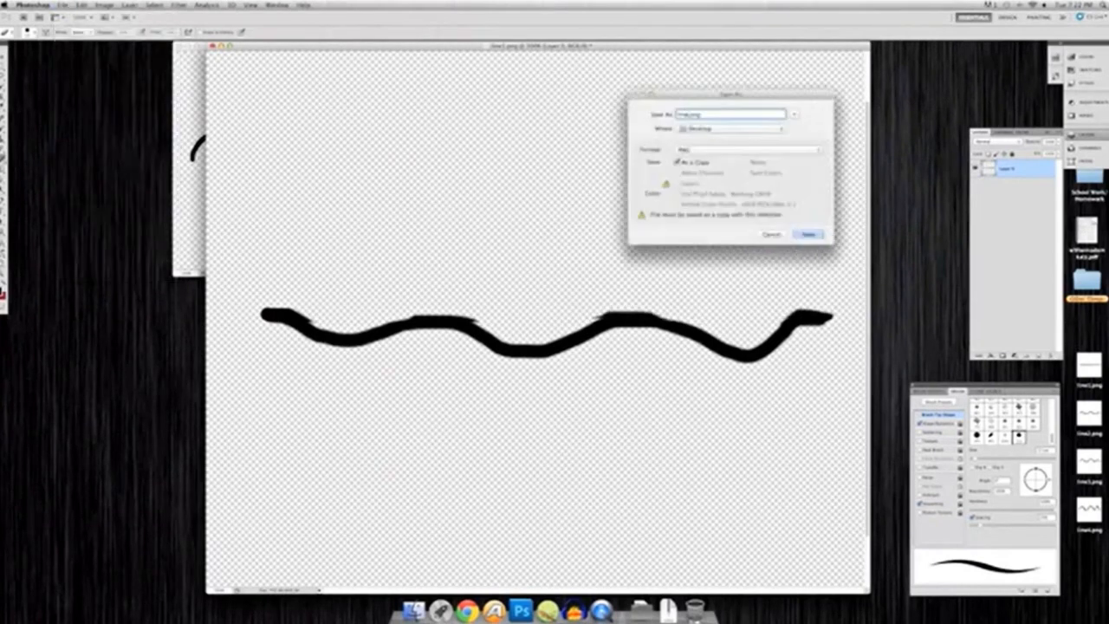
{"action": "key", "text": "Return"}
Paint a deeper downward wave between the same end points and reshape its two crests into taller humps
{"action": "mouse_move", "coordinate": [265, 317]}
{"action": "left_mouse_down"}
{"action": "mouse_move", "coordinate": [457, 356]}
{"action": "mouse_move", "coordinate": [738, 387]}
{"action": "mouse_move", "coordinate": [830, 319]}
{"action": "left_mouse_up"}
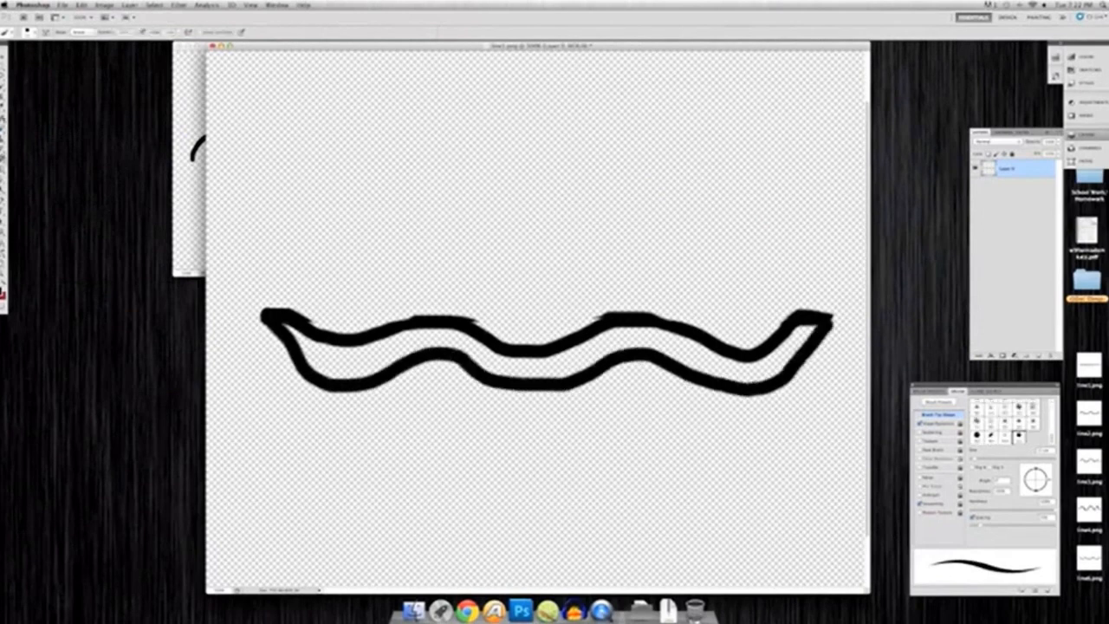
{"action": "key", "text": "b"}
{"action": "left_click_drag", "start_coordinate": [386, 376], "coordinate": [471, 360]}
{"action": "mouse_move", "coordinate": [610, 371]}
{"action": "left_mouse_down"}
{"action": "mouse_move", "coordinate": [664, 346]}
{"action": "mouse_move", "coordinate": [697, 370]}
{"action": "left_mouse_up"}
Erase the leftover shallow wave and save the deeper wave to the Desktop as a PNG copy named line7.png
{"action": "key", "text": "e"}
{"action": "mouse_move", "coordinate": [286, 316]}
{"action": "left_mouse_down"}
{"action": "mouse_move", "coordinate": [392, 329]}
{"action": "mouse_move", "coordinate": [417, 311]}
{"action": "mouse_move", "coordinate": [636, 314]}
{"action": "mouse_move", "coordinate": [774, 342]}
{"action": "mouse_move", "coordinate": [703, 328]}
{"action": "mouse_move", "coordinate": [569, 339]}
{"action": "mouse_move", "coordinate": [624, 372]}
{"action": "mouse_move", "coordinate": [814, 326]}
{"action": "left_mouse_up"}
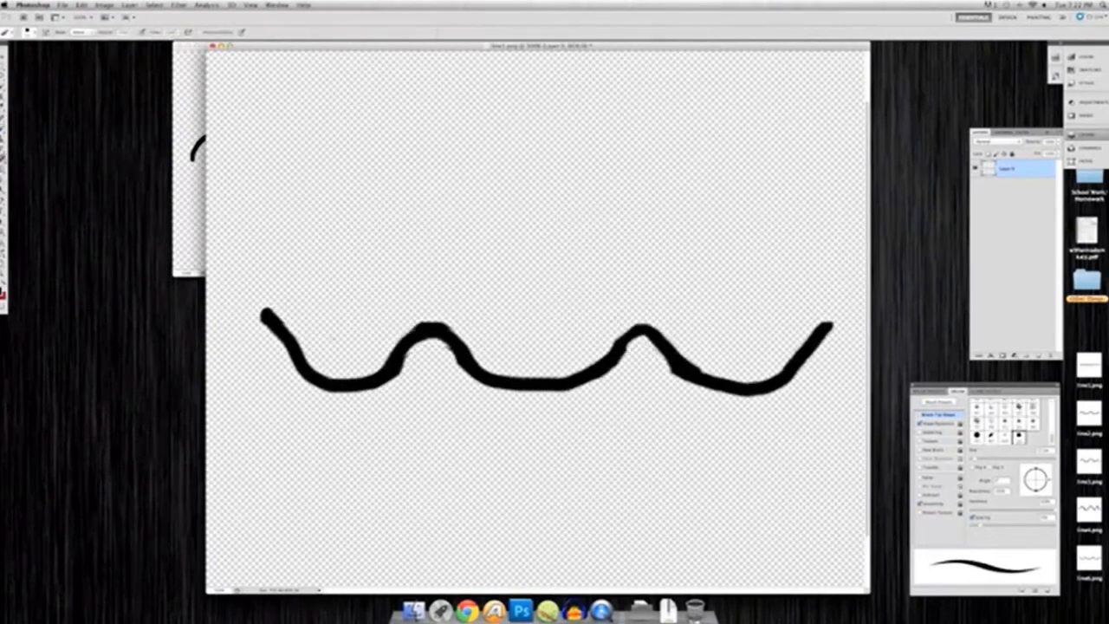
{"action": "key", "text": "super+shift+s"}
{"action": "type", "text": "line6.png"}
{"action": "key", "text": "Return"}
{"action": "key", "text": "b"}
{"action": "mouse_move", "coordinate": [267, 317]}
{"action": "left_mouse_down"}
{"action": "mouse_move", "coordinate": [364, 414]}
{"action": "mouse_move", "coordinate": [469, 380]}
{"action": "mouse_move", "coordinate": [363, 431]}
{"action": "mouse_move", "coordinate": [457, 352]}
{"action": "mouse_move", "coordinate": [632, 349]}
{"action": "mouse_move", "coordinate": [788, 423]}
{"action": "mouse_move", "coordinate": [827, 326]}
{"action": "left_mouse_up"}
{"action": "key", "text": "super+z"}
Erase the troughs of the current wave and paint a still deeper wave between the same two end points
{"action": "key", "text": "e"}
{"action": "mouse_move", "coordinate": [305, 383]}
{"action": "left_mouse_down"}
{"action": "mouse_move", "coordinate": [333, 382]}
{"action": "mouse_move", "coordinate": [377, 331]}
{"action": "mouse_move", "coordinate": [506, 382]}
{"action": "mouse_move", "coordinate": [732, 392]}
{"action": "left_mouse_up"}
{"action": "key", "text": "b"}
{"action": "mouse_move", "coordinate": [264, 313]}
{"action": "left_mouse_down"}
{"action": "mouse_move", "coordinate": [464, 381]}
{"action": "mouse_move", "coordinate": [833, 325]}
{"action": "left_mouse_up"}
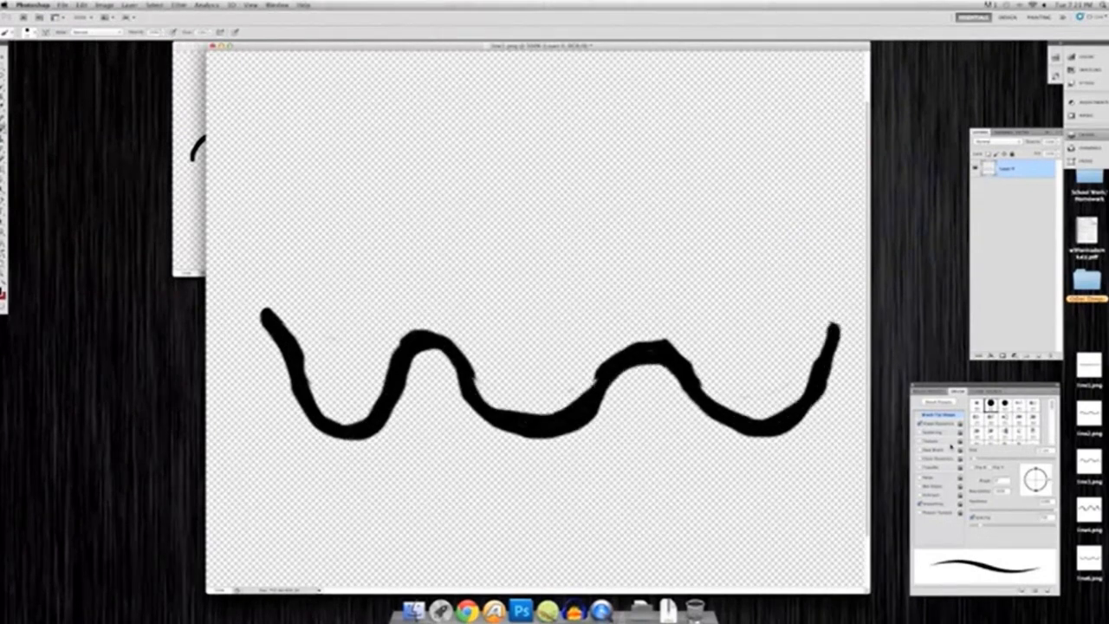
Save the deepest wave drawing to the Desktop as a PNG copy named line8.png
{"action": "key", "text": "super+minus"}
{"action": "key", "text": "super+minus"}
{"action": "key", "text": "super+minus"}
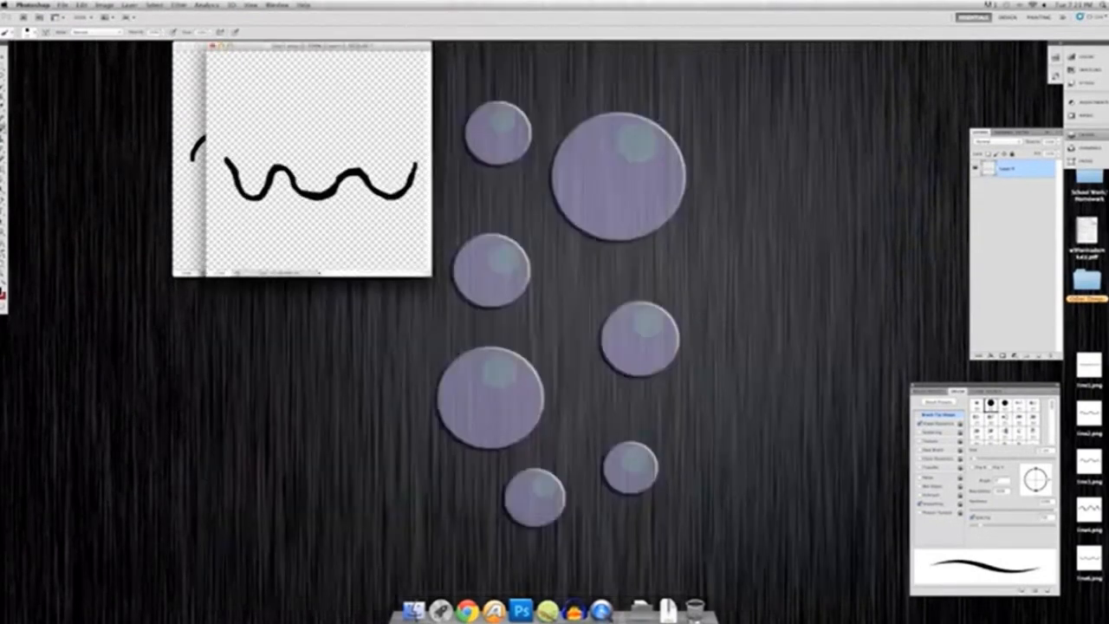
{"action": "left_click", "coordinate": [33, 5]}
{"action": "mouse_move", "coordinate": [63, 5]}
{"action": "left_click", "coordinate": [79, 142]}
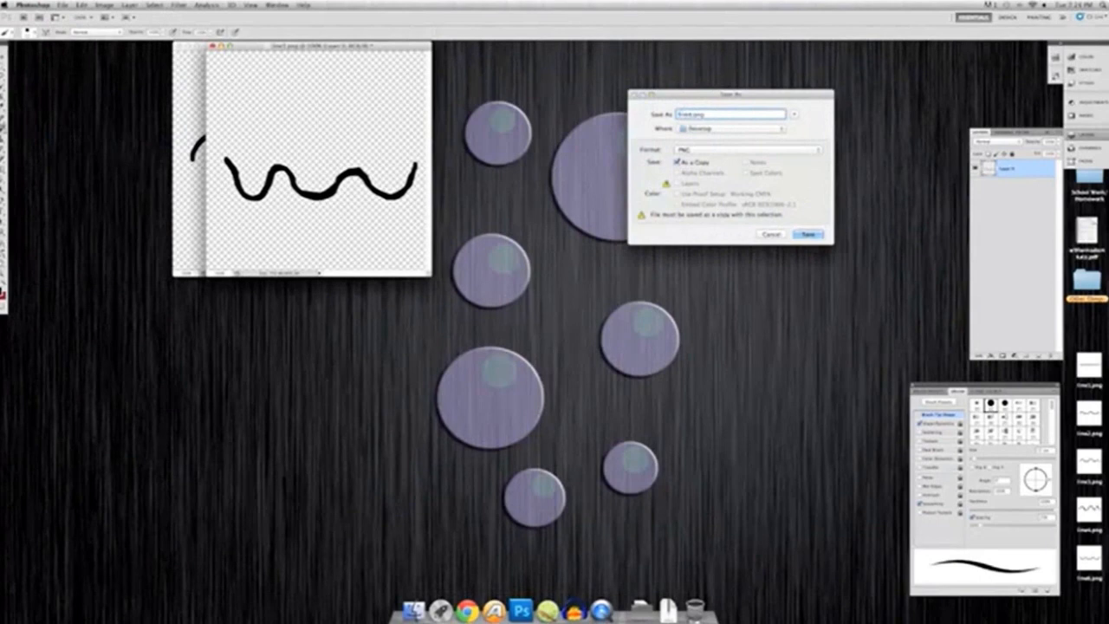
{"action": "key", "text": "Return"}
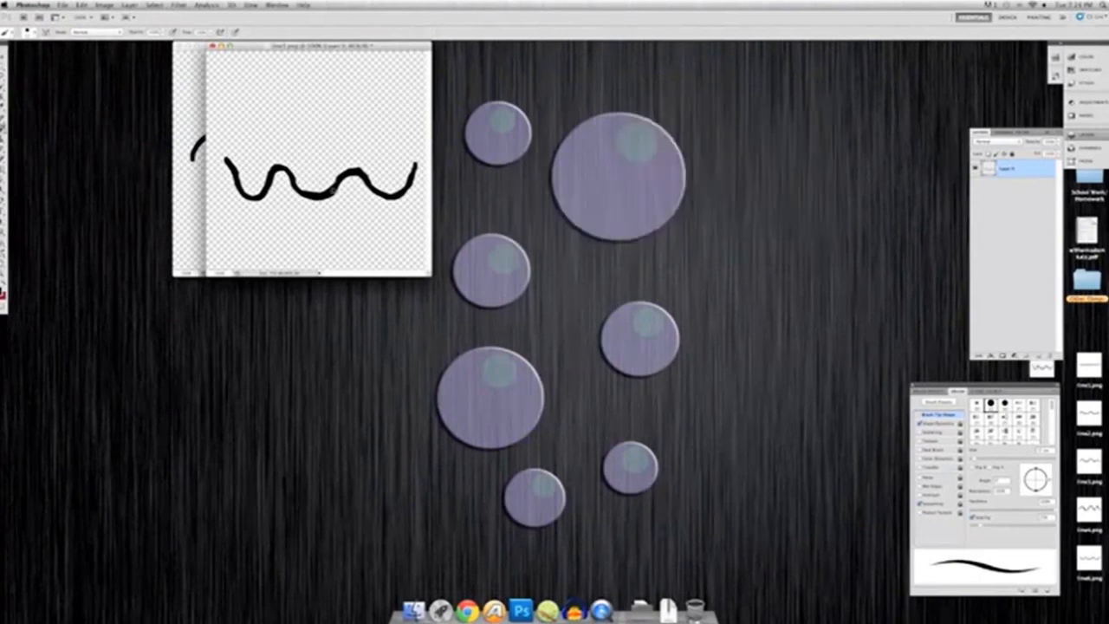
Launch Anime Studio Pro and dismiss its welcome screen
{"action": "left_click", "coordinate": [584, 155]}
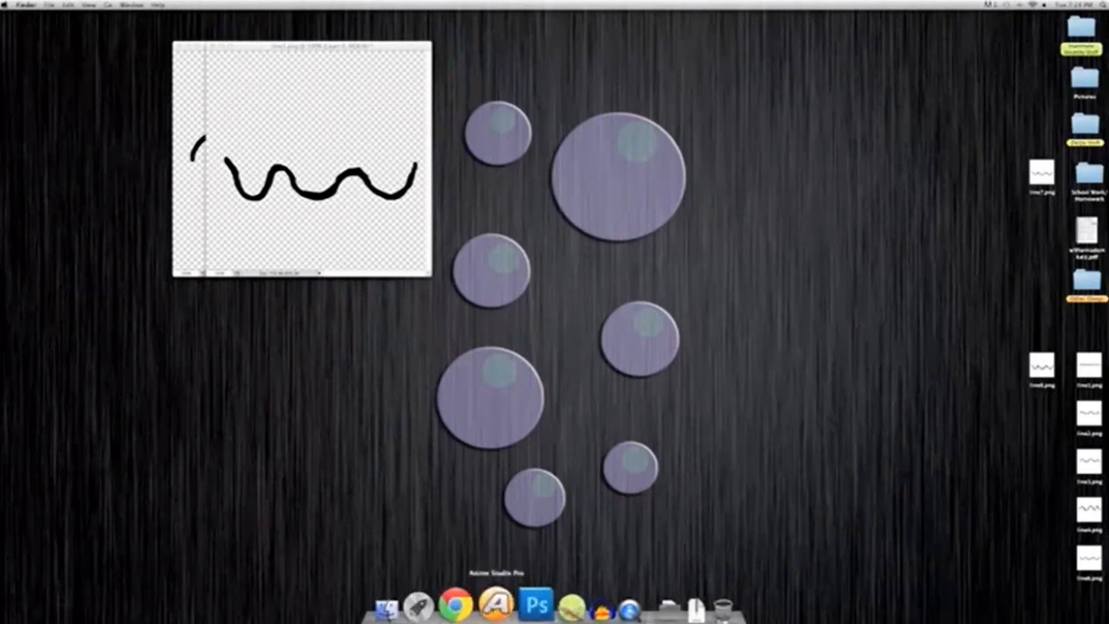
{"action": "left_click", "coordinate": [496, 604]}
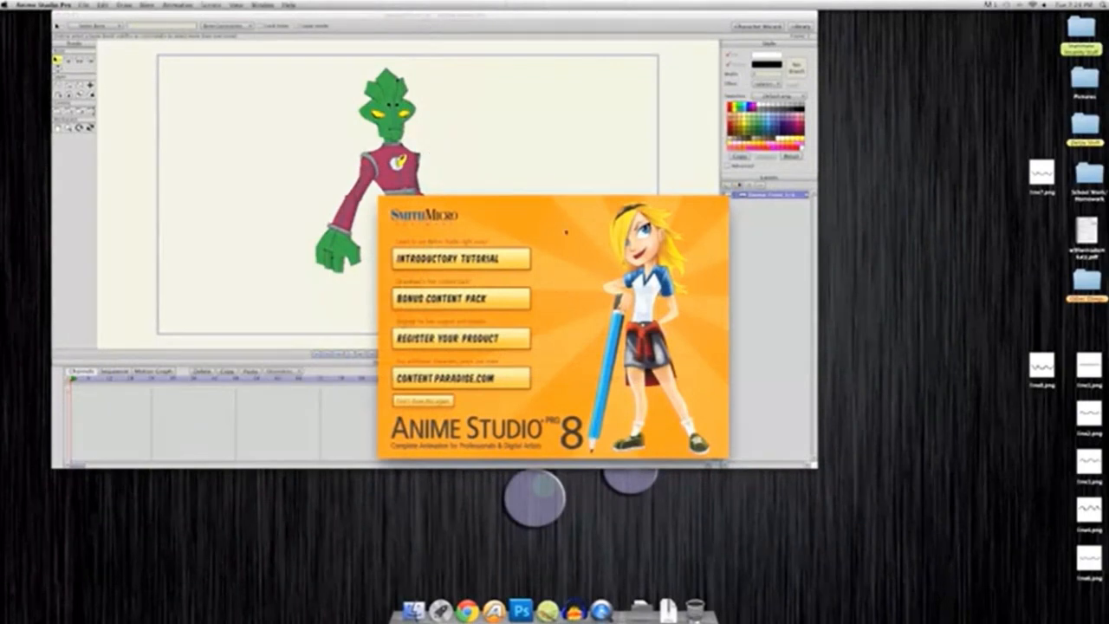
{"action": "left_click", "coordinate": [565, 231]}
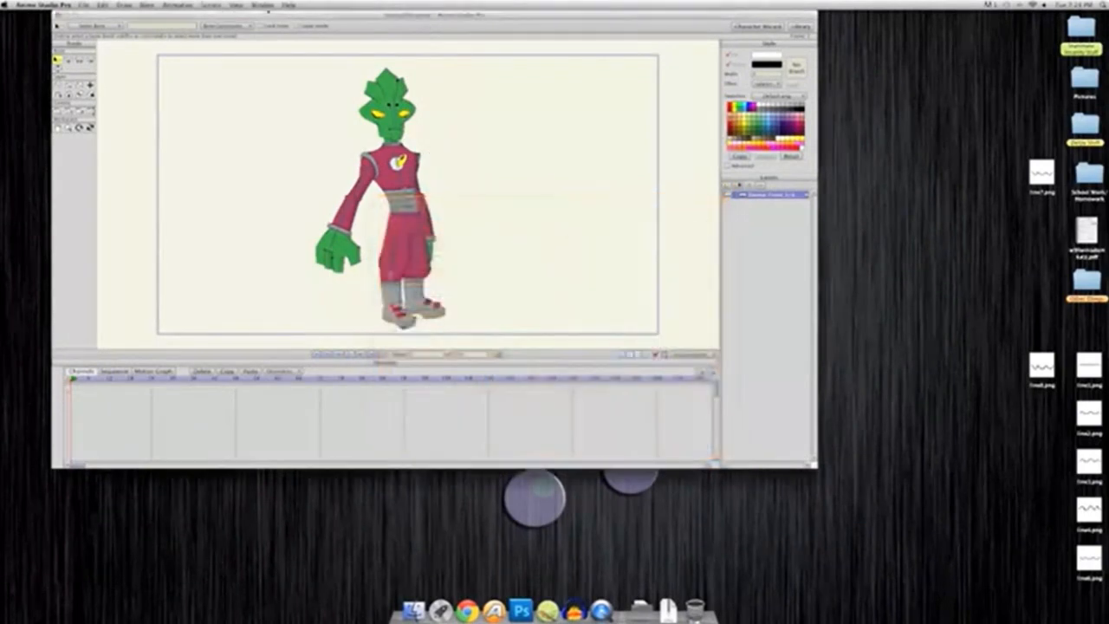
Reposition and enlarge the Anime Studio Pro window so it fills the screen above the Dock
{"action": "left_click_drag", "start_coordinate": [253, 16], "coordinate": [394, 19]}
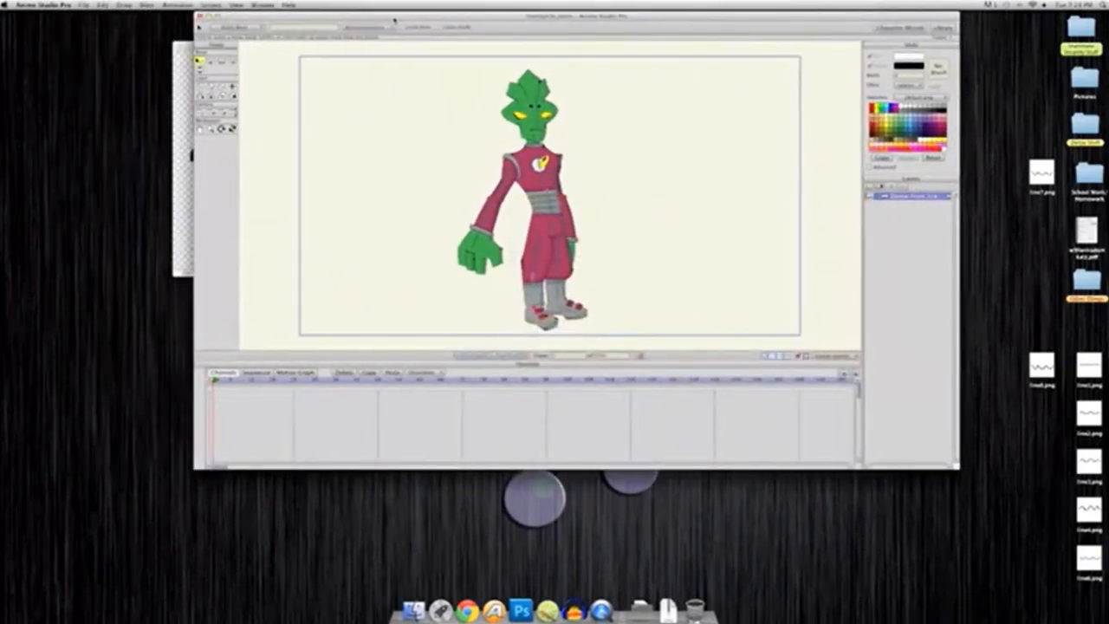
{"action": "left_click", "coordinate": [902, 189]}
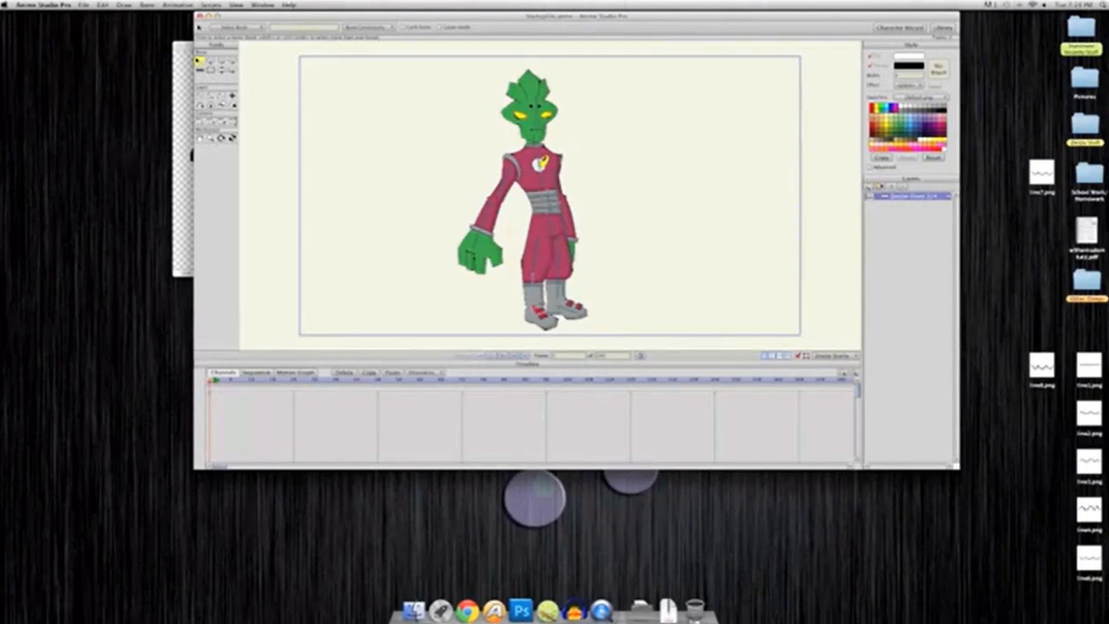
{"action": "left_click_drag", "start_coordinate": [771, 19], "coordinate": [574, 19]}
{"action": "left_click_drag", "start_coordinate": [760, 466], "coordinate": [1107, 591]}
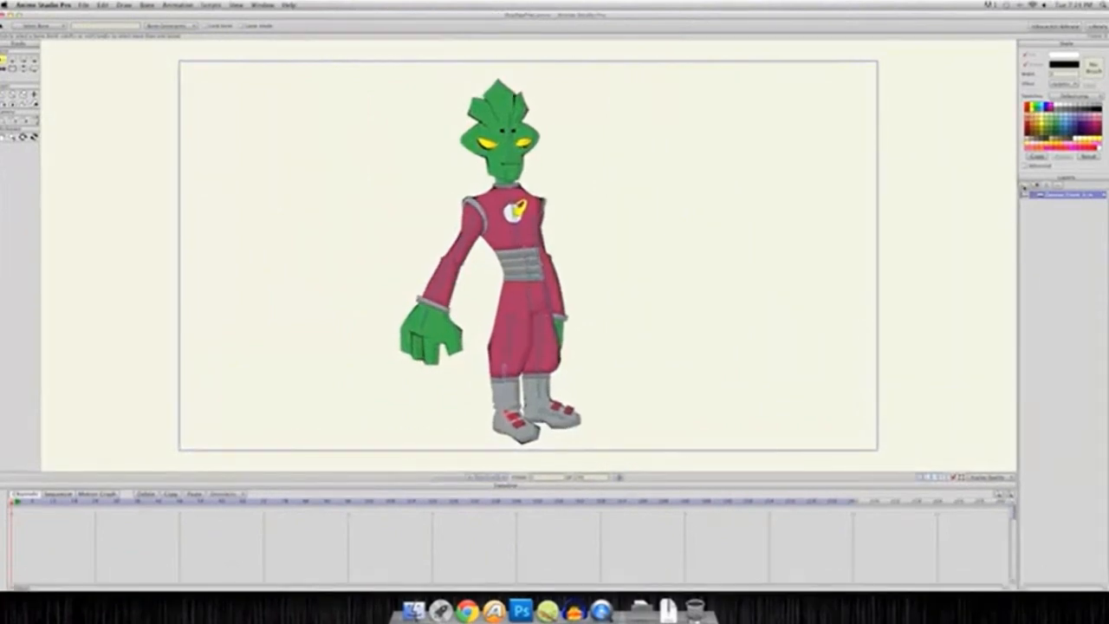
Add a new switch layer and delete the default alien character's layer from the project
{"action": "left_click", "coordinate": [1023, 185]}
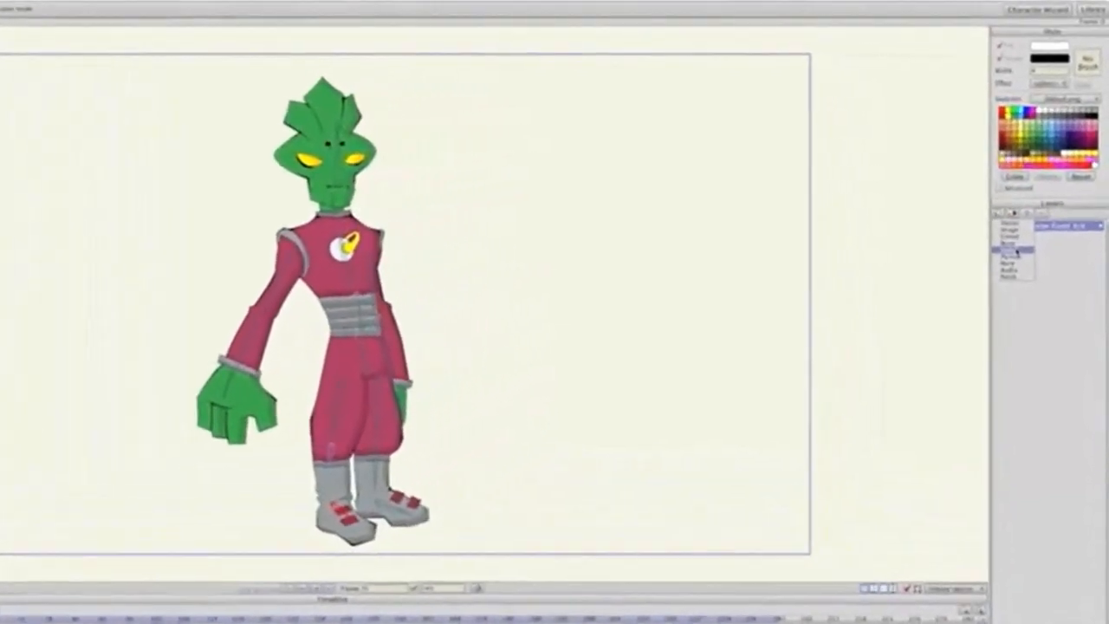
{"action": "left_click", "coordinate": [1025, 234]}
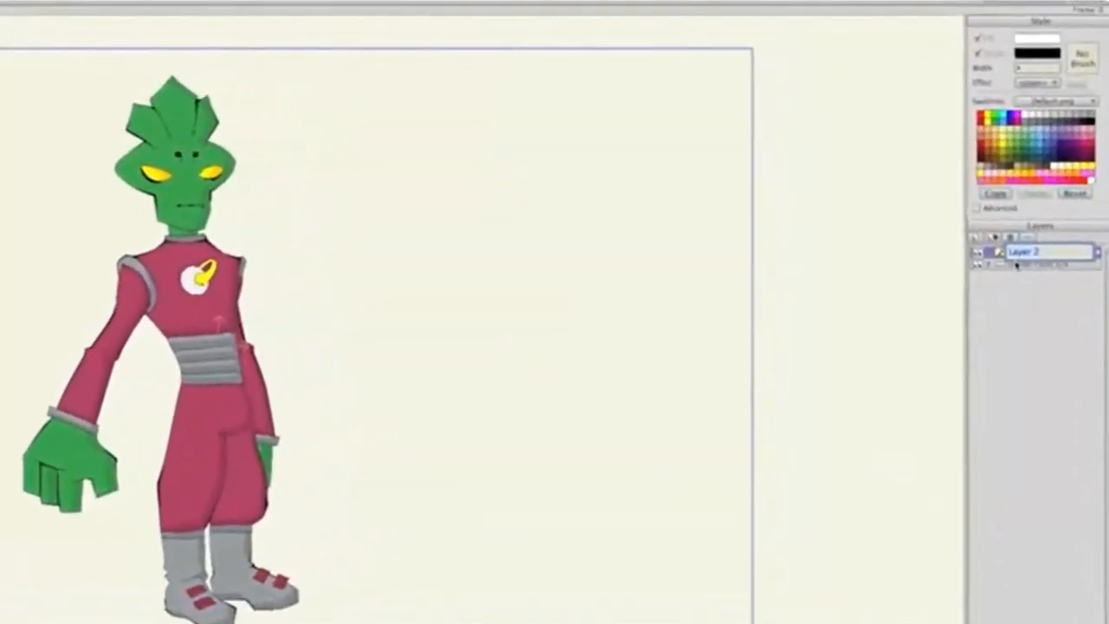
{"action": "left_click", "coordinate": [1022, 251]}
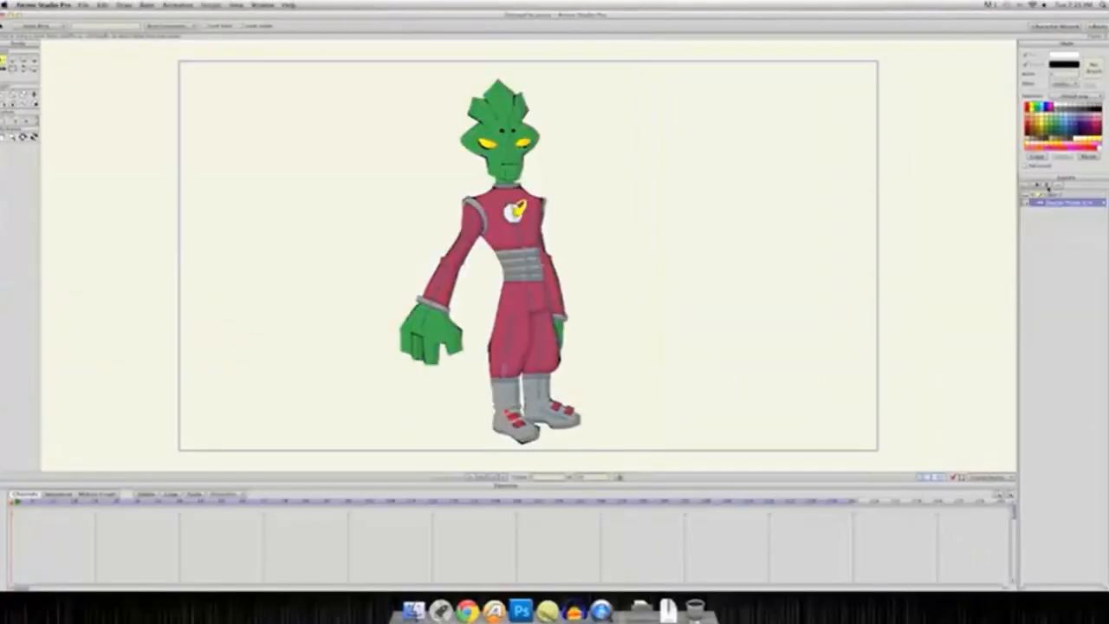
{"action": "left_click", "coordinate": [1047, 187]}
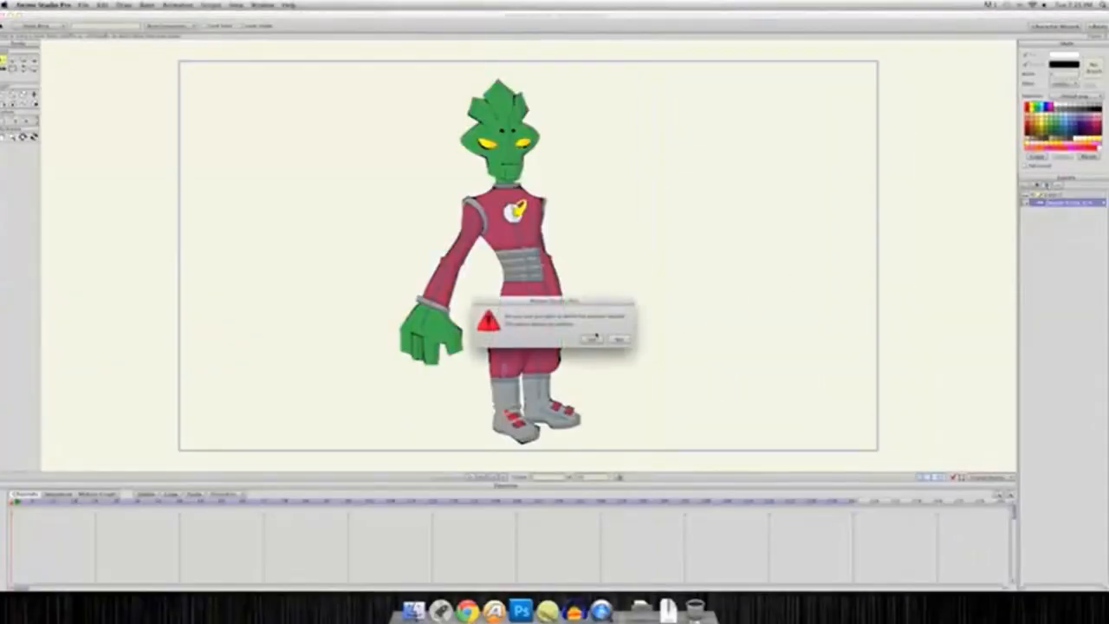
{"action": "left_click", "coordinate": [593, 339]}
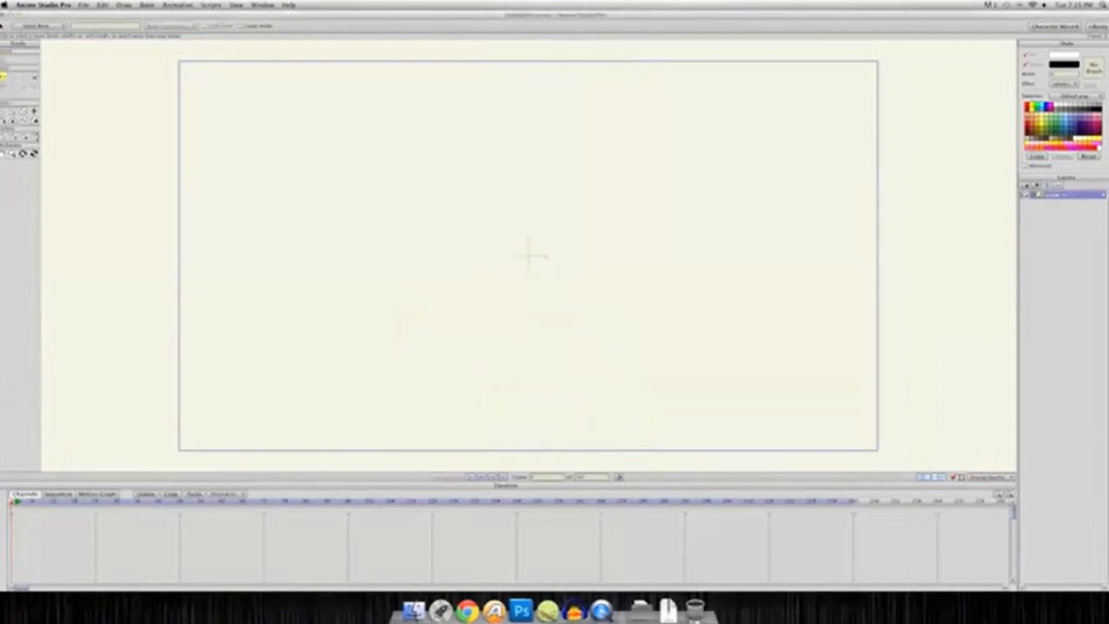
Import the numbered line PNG drawings from line1.png to line8.png as image layers
{"action": "left_click", "coordinate": [1036, 186]}
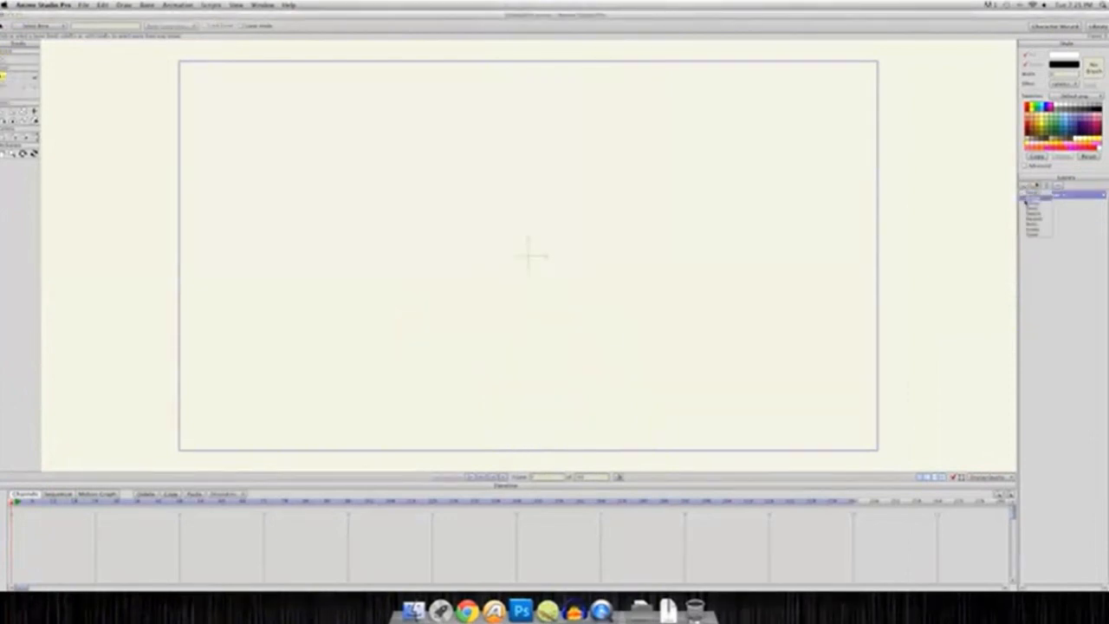
{"action": "left_click", "coordinate": [1026, 201]}
{"action": "scroll", "coordinate": [505, 198], "scroll_direction": "left", "scroll_amount": 3}
{"action": "double_click", "coordinate": [529, 168]}
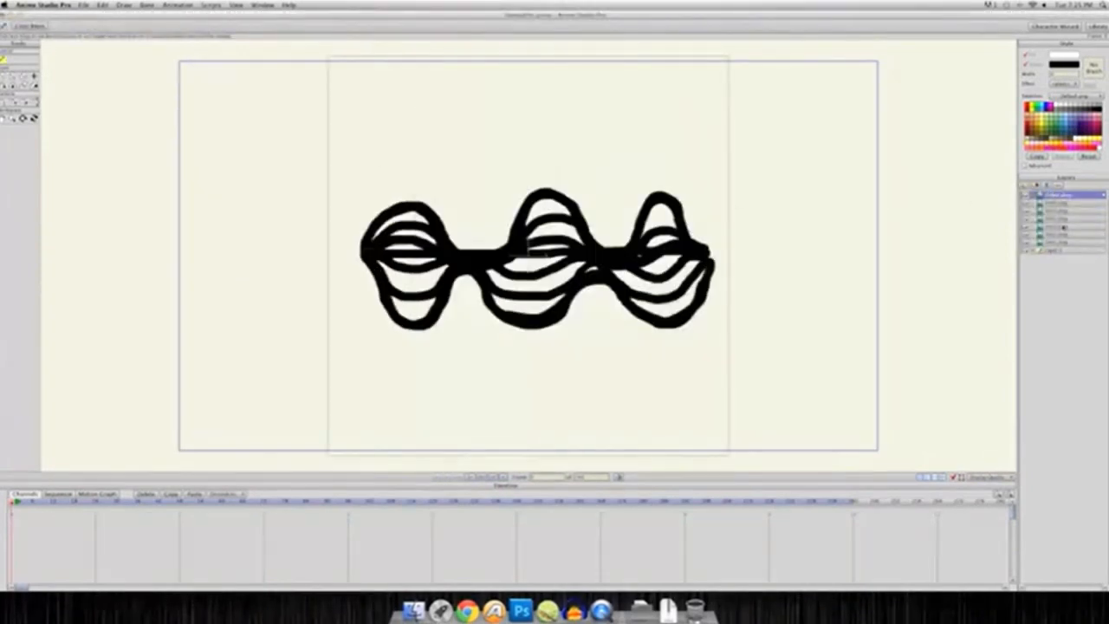
Select all the imported line image layers and move them inside the switch layer
{"action": "left_click", "coordinate": [1057, 242], "text": "shift"}
{"action": "left_click_drag", "start_coordinate": [1058, 244], "coordinate": [1057, 252]}
{"action": "left_click_drag", "start_coordinate": [999, 370], "coordinate": [1000, 374]}
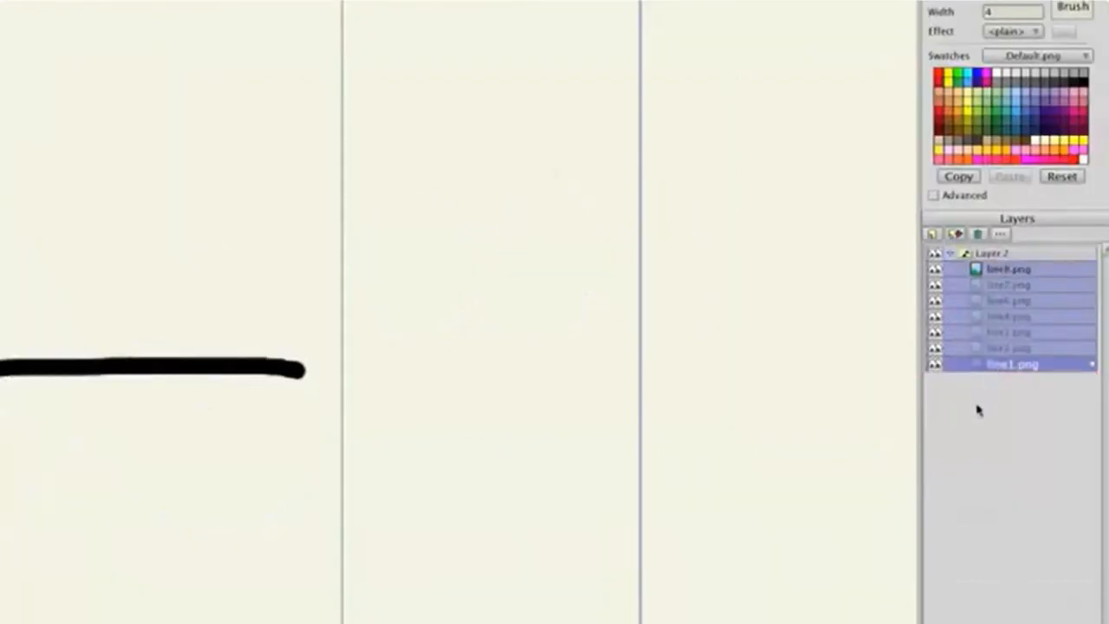
Set the switch layer to show line1.png as its active drawing
{"action": "left_click", "coordinate": [1022, 275]}
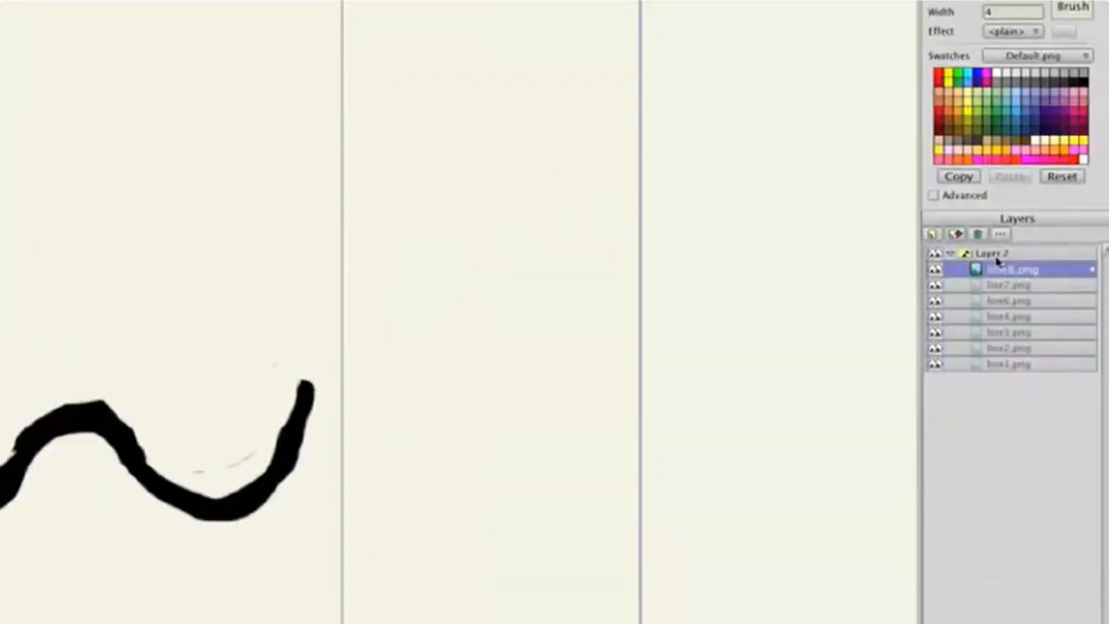
{"action": "left_click", "coordinate": [997, 256]}
{"action": "right_click", "coordinate": [997, 258]}
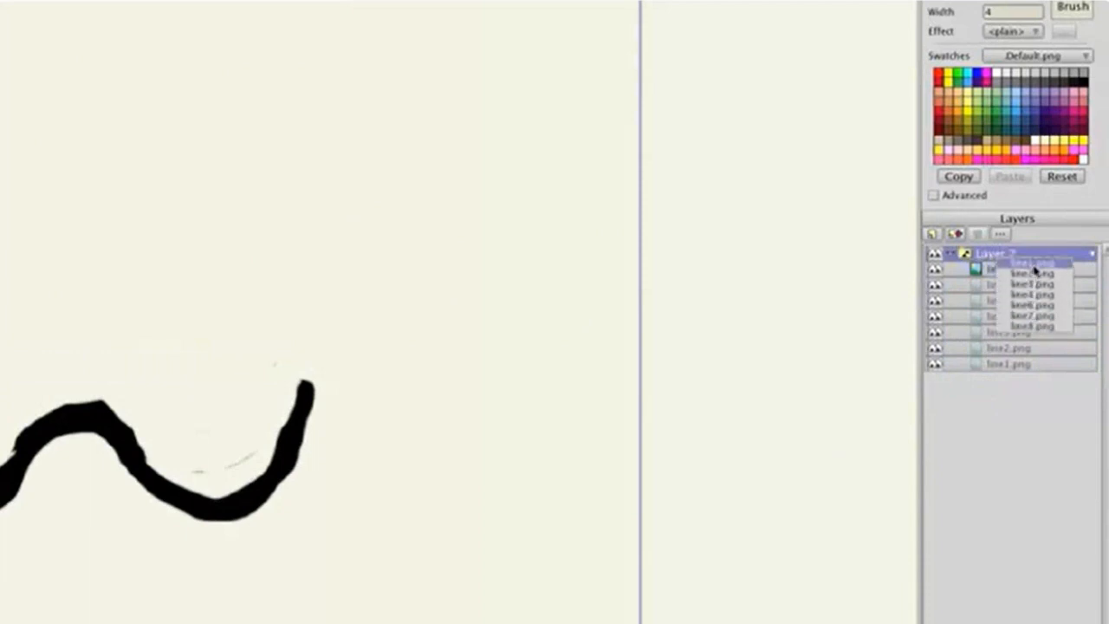
{"action": "left_click", "coordinate": [1007, 438]}
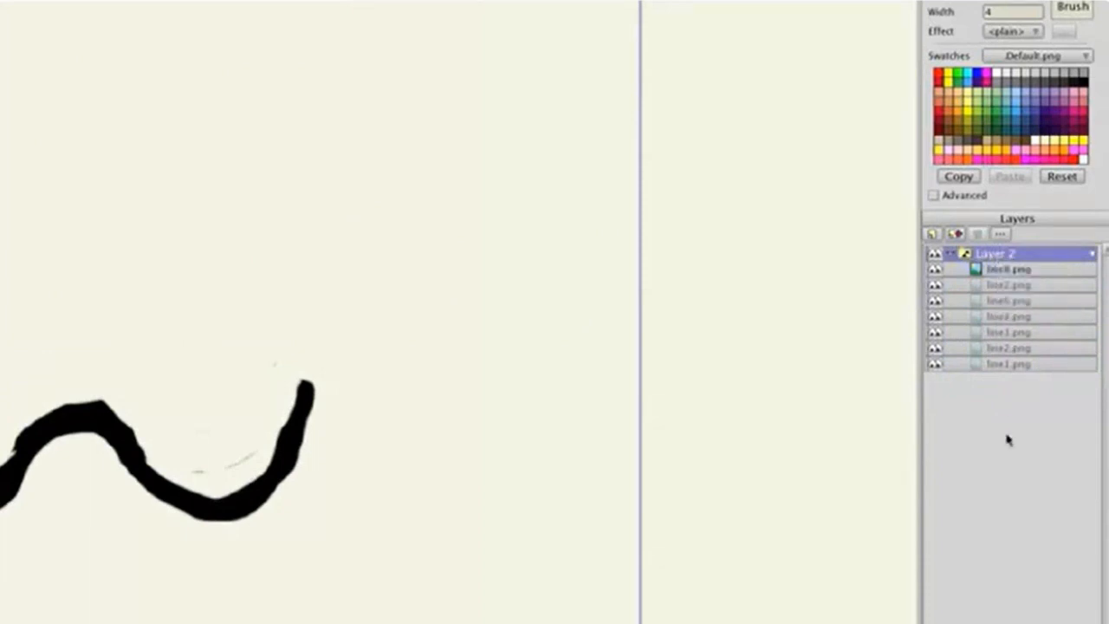
{"action": "right_click", "coordinate": [1003, 262]}
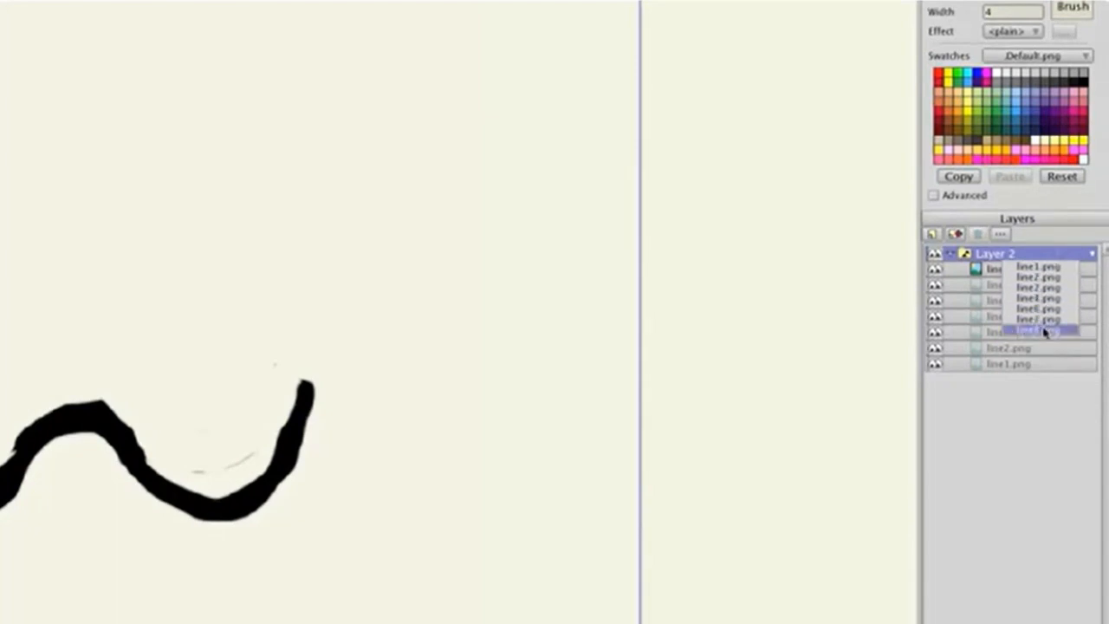
{"action": "left_click", "coordinate": [1051, 268]}
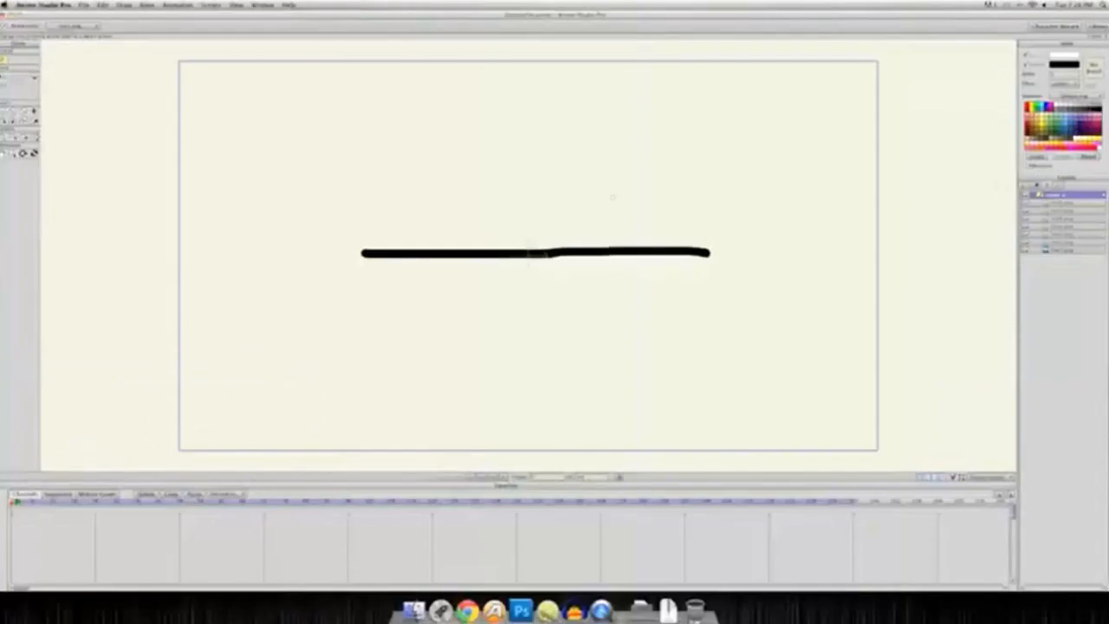
Import Lightbulb.png from the Character Bodies folder as a new image layer
{"action": "scroll", "coordinate": [613, 198], "scroll_direction": "down", "scroll_amount": 4}
{"action": "scroll", "coordinate": [613, 198], "scroll_direction": "up", "scroll_amount": 3}
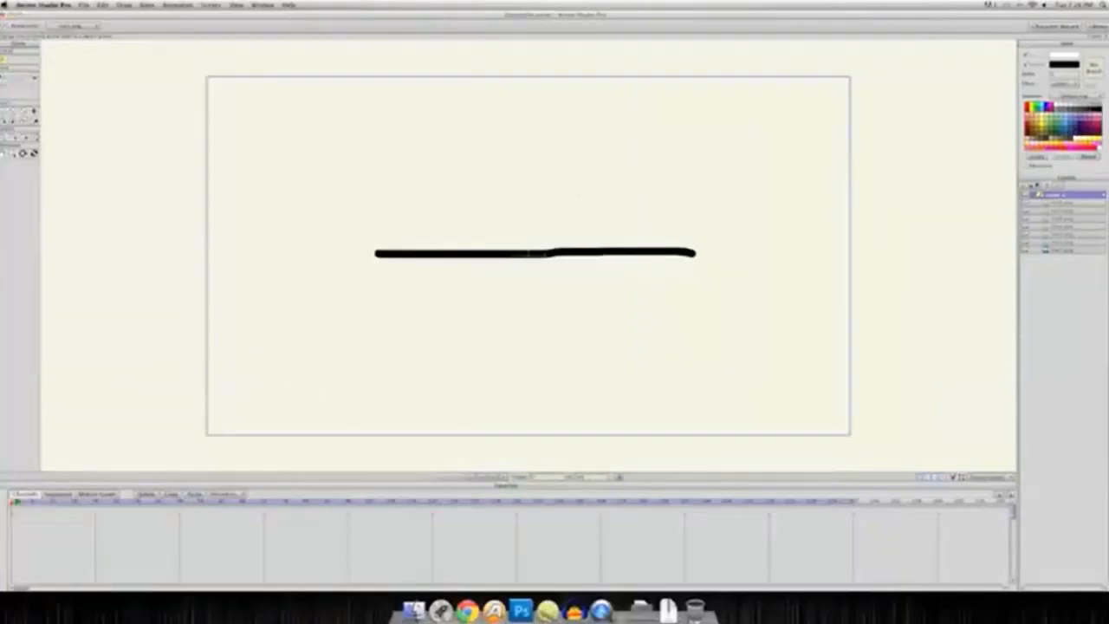
{"action": "left_click", "coordinate": [1029, 207]}
{"action": "left_click", "coordinate": [1036, 198]}
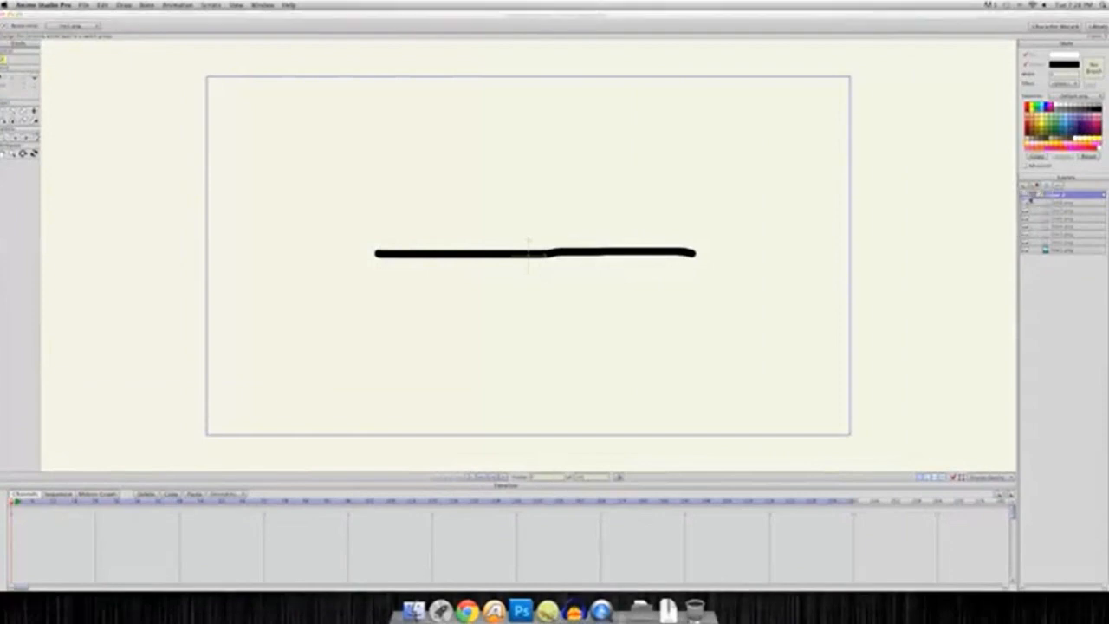
{"action": "left_click", "coordinate": [540, 153]}
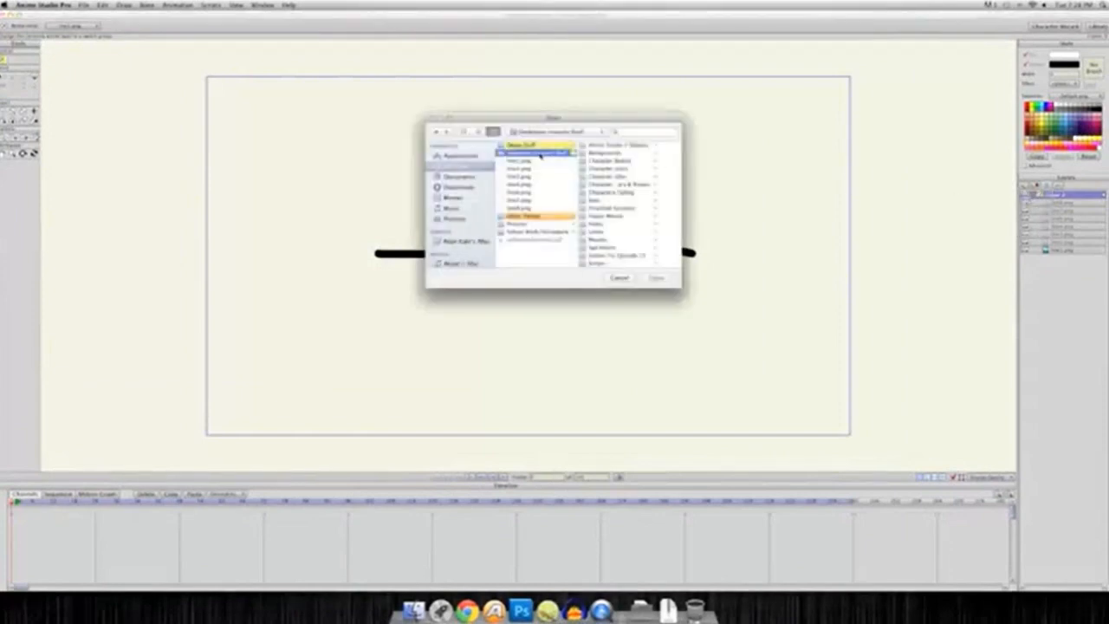
{"action": "left_click", "coordinate": [612, 162]}
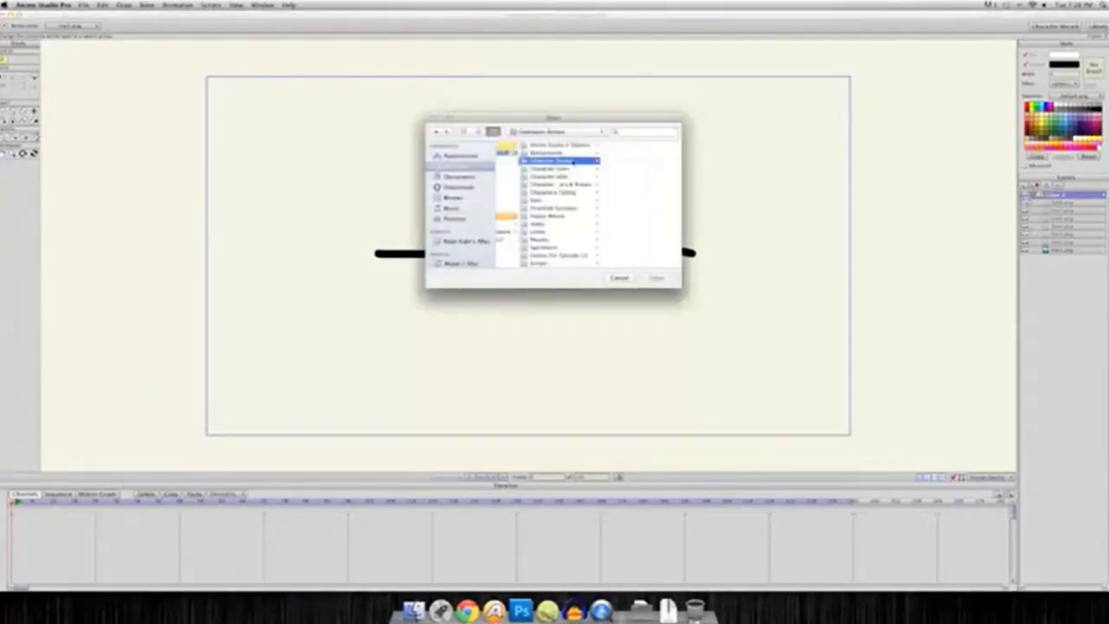
{"action": "scroll", "coordinate": [614, 184], "scroll_direction": "down", "scroll_amount": 10}
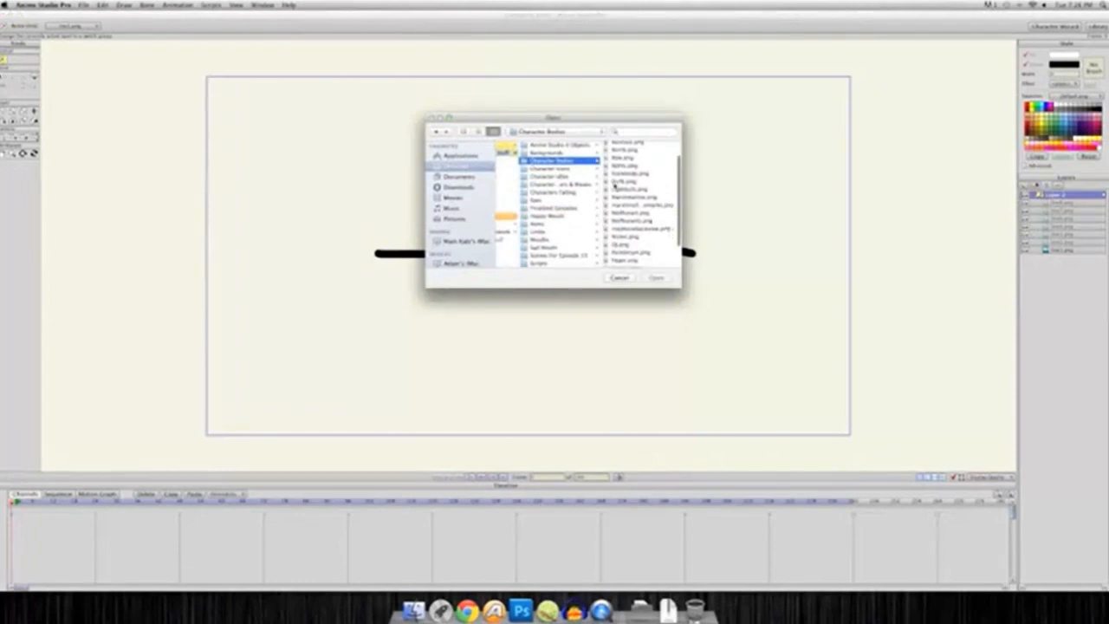
{"action": "scroll", "coordinate": [615, 185], "scroll_direction": "down", "scroll_amount": 5}
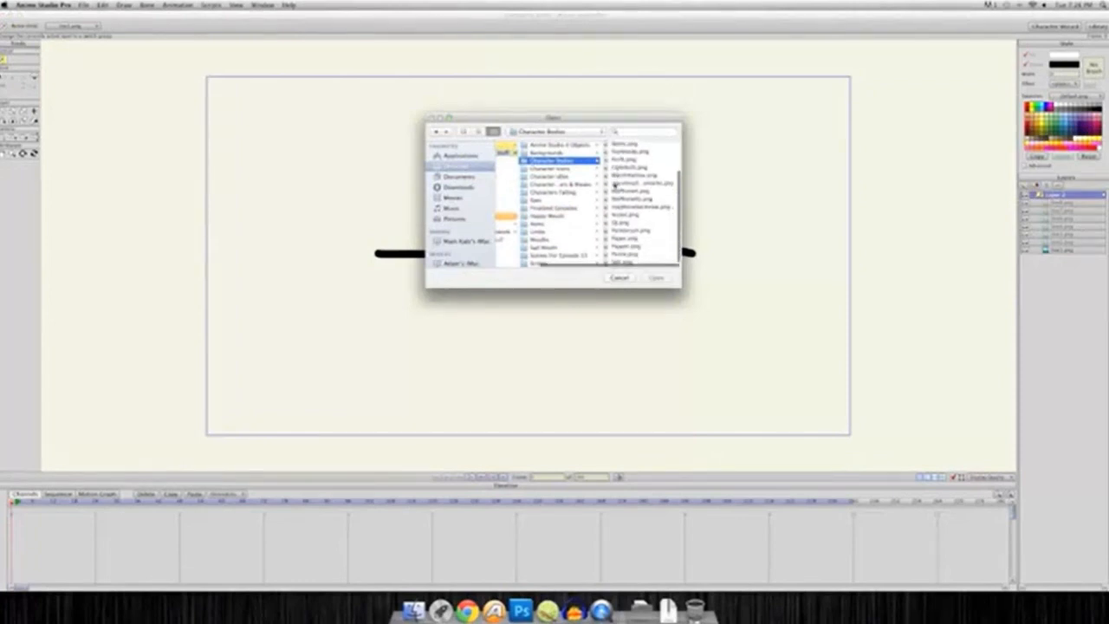
{"action": "scroll", "coordinate": [632, 247], "scroll_direction": "down", "scroll_amount": 3}
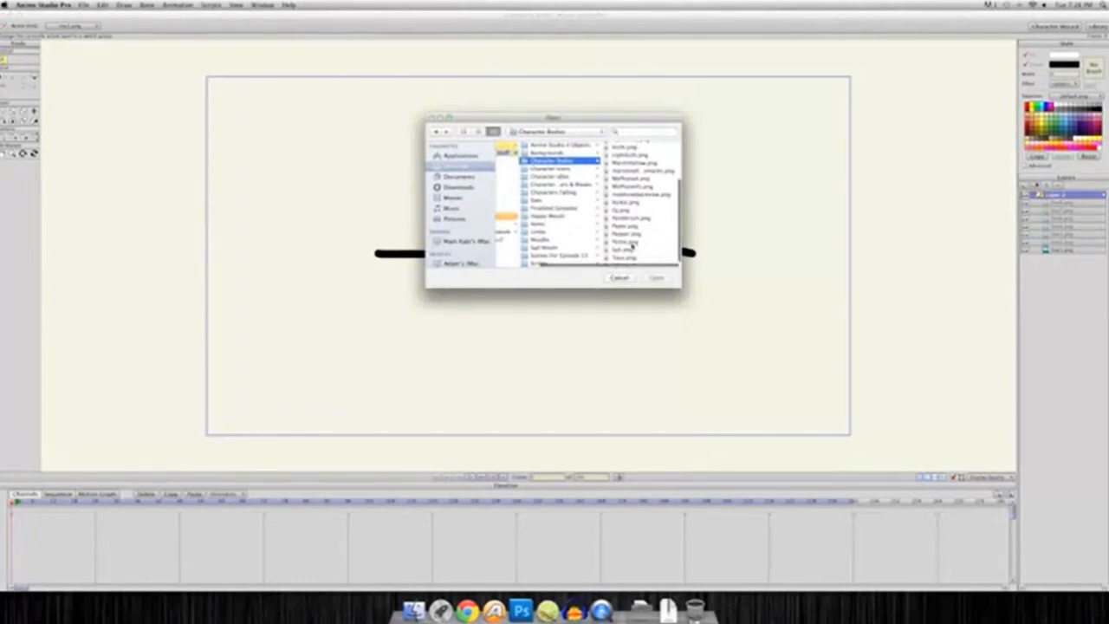
{"action": "scroll", "coordinate": [633, 247], "scroll_direction": "up", "scroll_amount": 5}
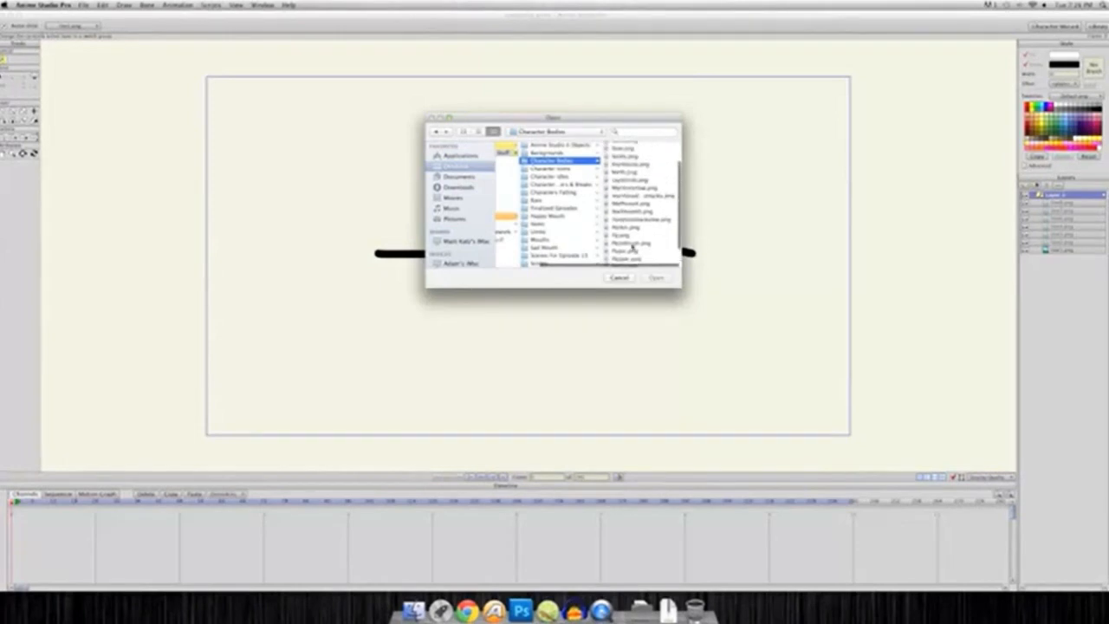
{"action": "left_click", "coordinate": [628, 200]}
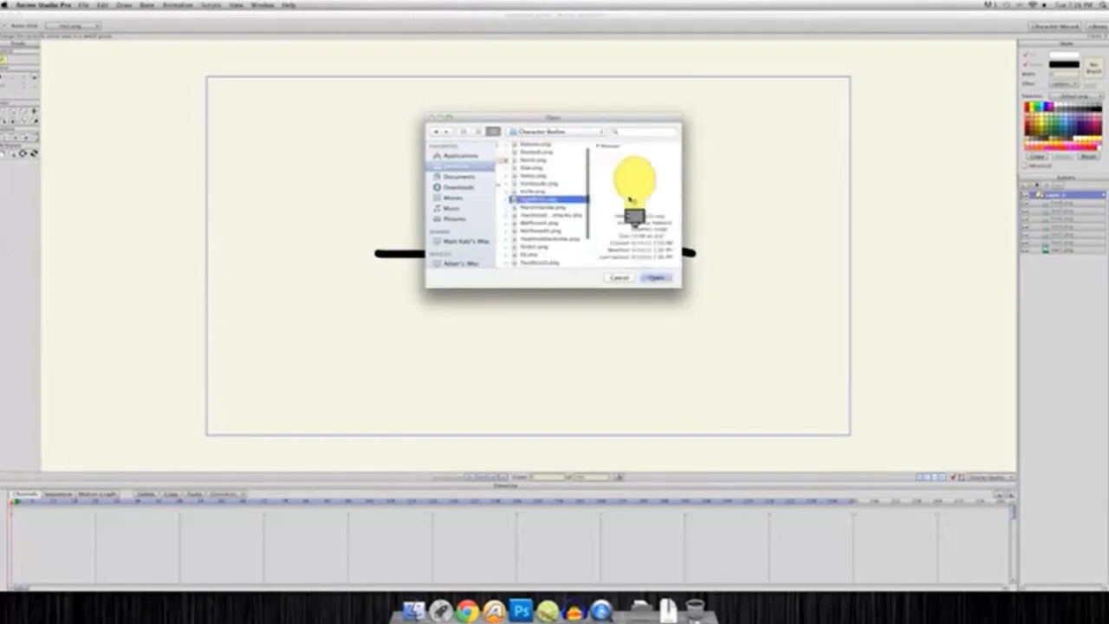
{"action": "key", "text": "Return"}
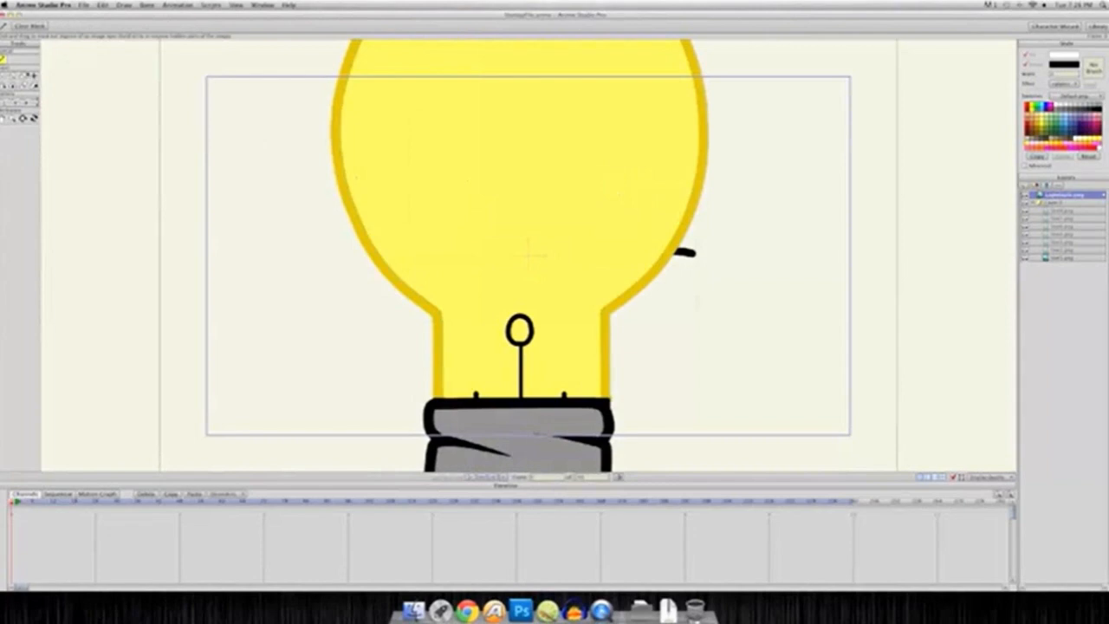
Scale the lightbulb image down to roughly the height of the canvas frame and shift it slightly downward
{"action": "left_click", "coordinate": [13, 77]}
{"action": "left_click_drag", "start_coordinate": [252, 136], "coordinate": [357, 182]}
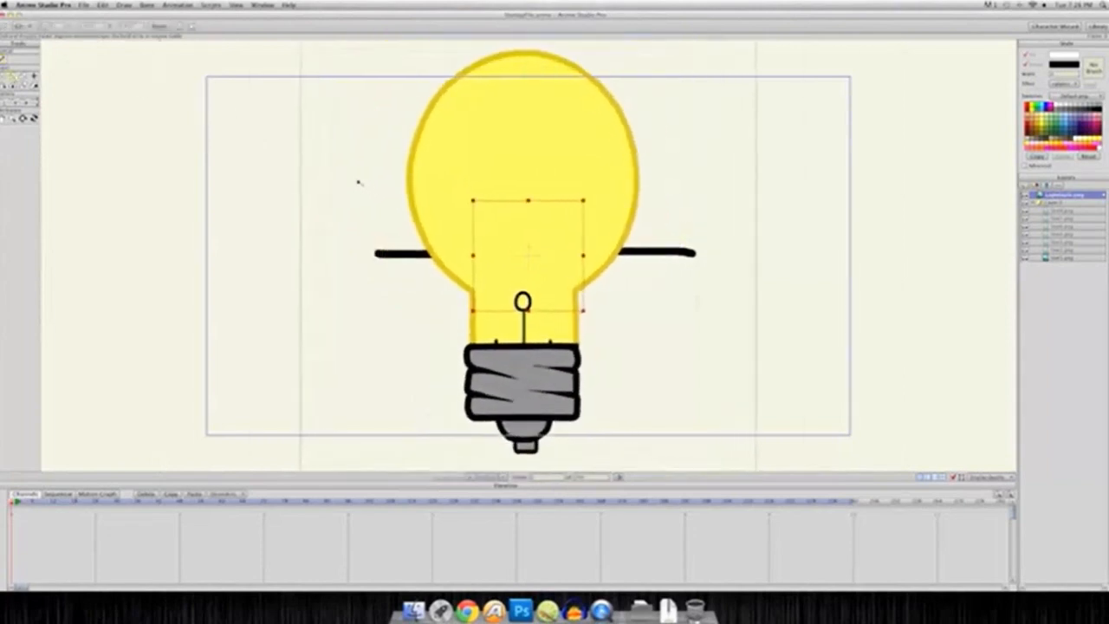
{"action": "left_click", "coordinate": [5, 76]}
{"action": "left_click_drag", "start_coordinate": [332, 129], "coordinate": [332, 144]}
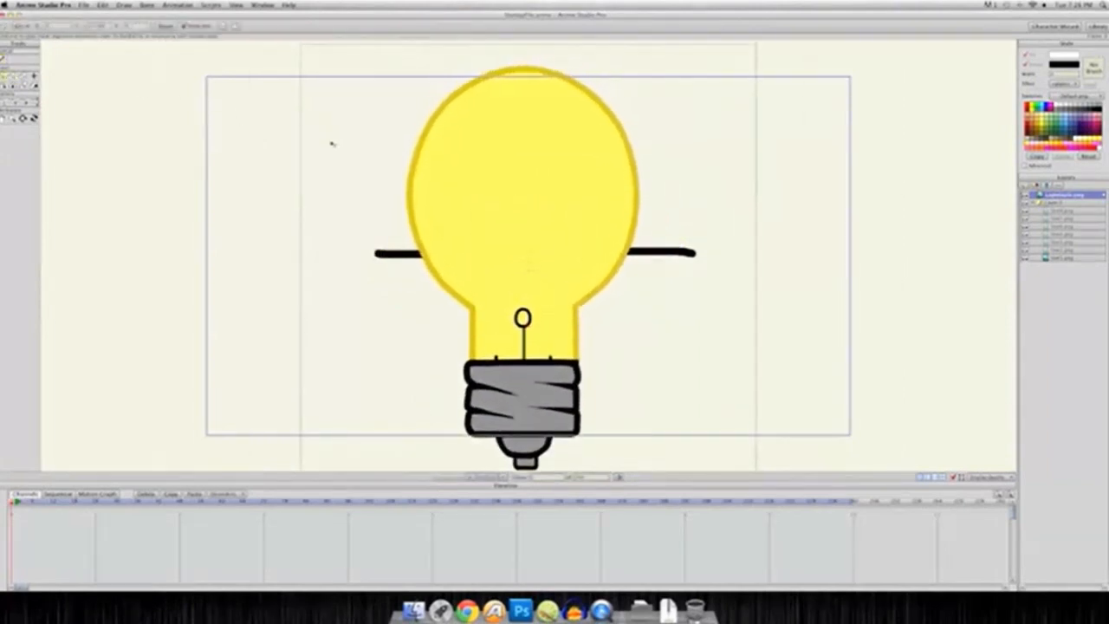
Import the black oval eye image eyenew.png from the Eyes folder as a new image layer
{"action": "double_click", "coordinate": [1040, 195]}
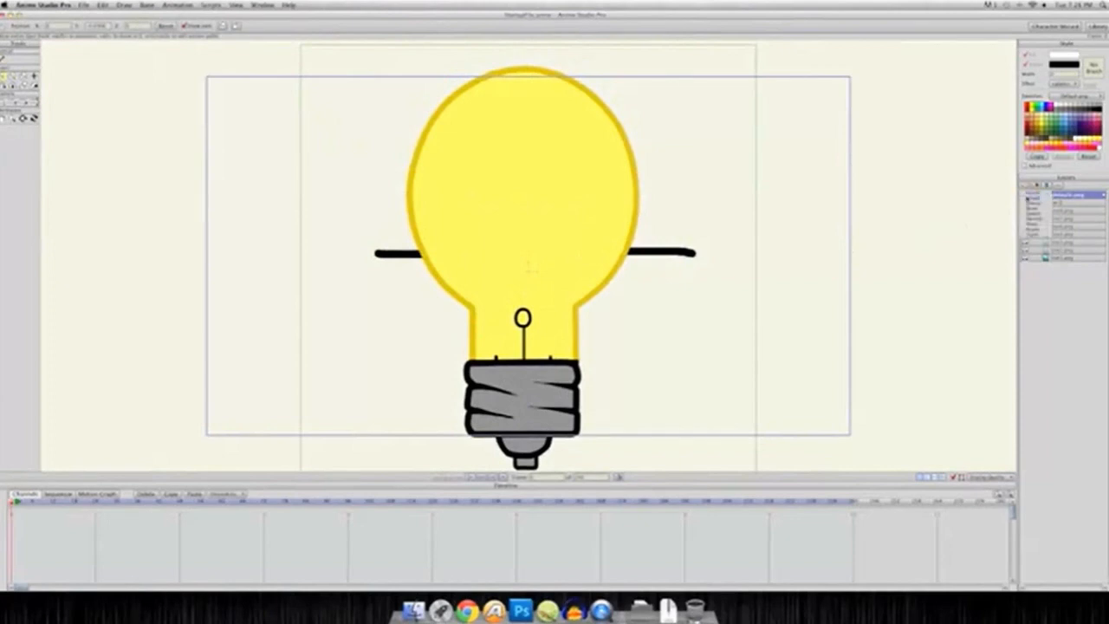
{"action": "left_click", "coordinate": [537, 201]}
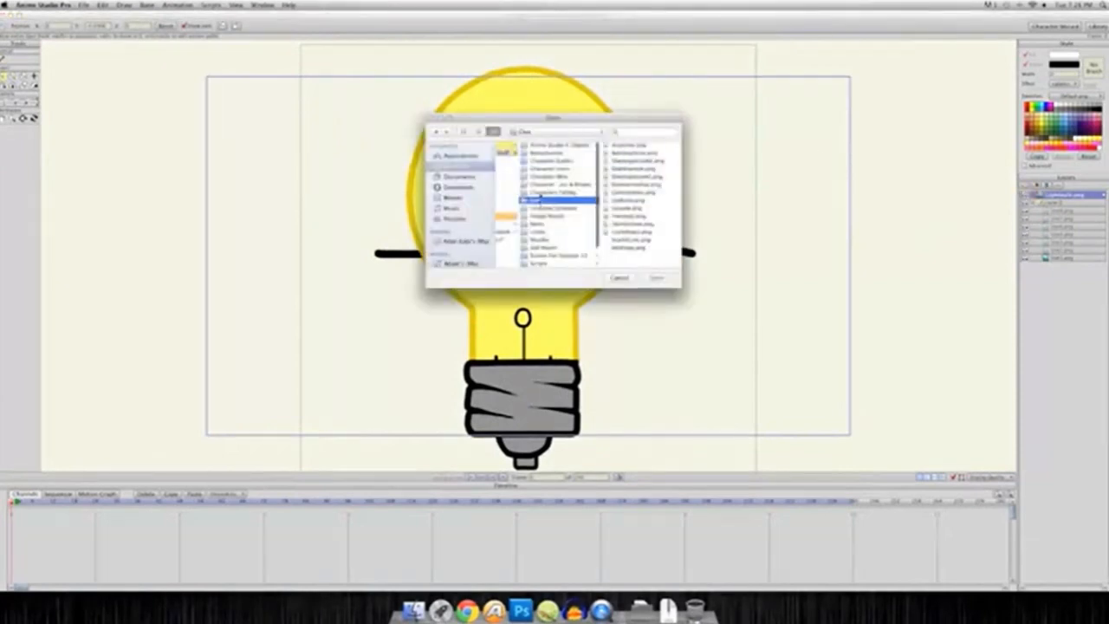
{"action": "double_click", "coordinate": [628, 209]}
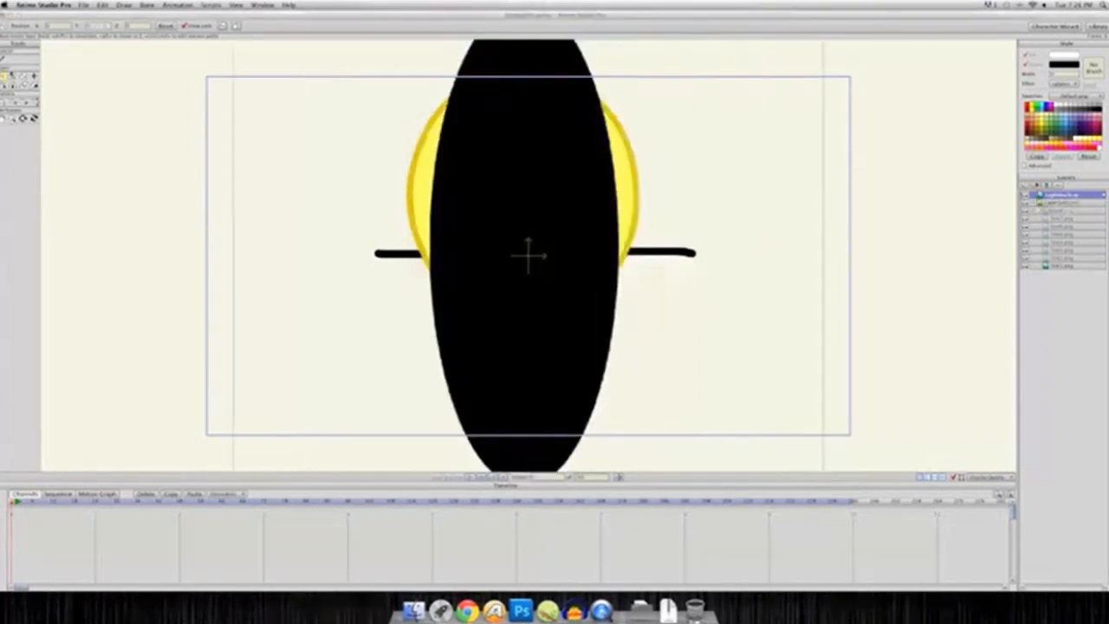
Shrink the eye image to a small oval and place it as the lightbulb's left eye
{"action": "left_click", "coordinate": [12, 77]}
{"action": "left_click_drag", "start_coordinate": [243, 96], "coordinate": [369, 215]}
{"action": "left_click_drag", "start_coordinate": [528, 288], "coordinate": [527, 277]}
{"action": "left_click_drag", "start_coordinate": [589, 300], "coordinate": [521, 201]}
{"action": "key", "text": "t"}
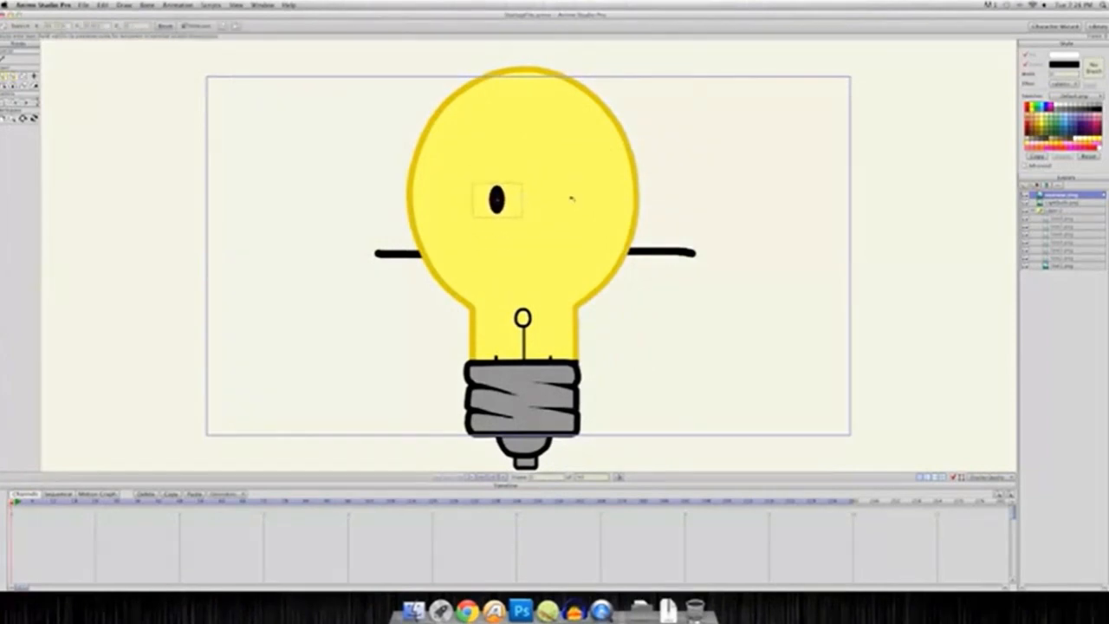
Duplicate the eye layer and move the copy horizontally to form the lightbulb's right eye
{"action": "left_click", "coordinate": [1037, 186]}
{"action": "left_click_drag", "start_coordinate": [673, 163], "coordinate": [727, 161]}
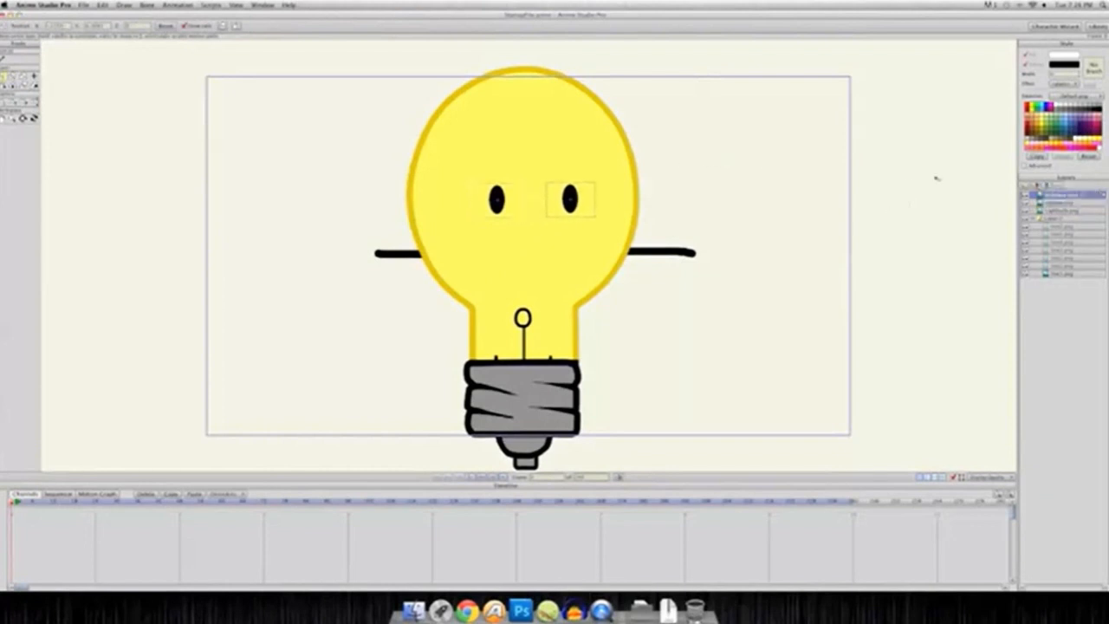
Import eyebrow.png from the Eyes folder as a new image layer
{"action": "left_click", "coordinate": [1025, 186]}
{"action": "left_click", "coordinate": [1035, 198]}
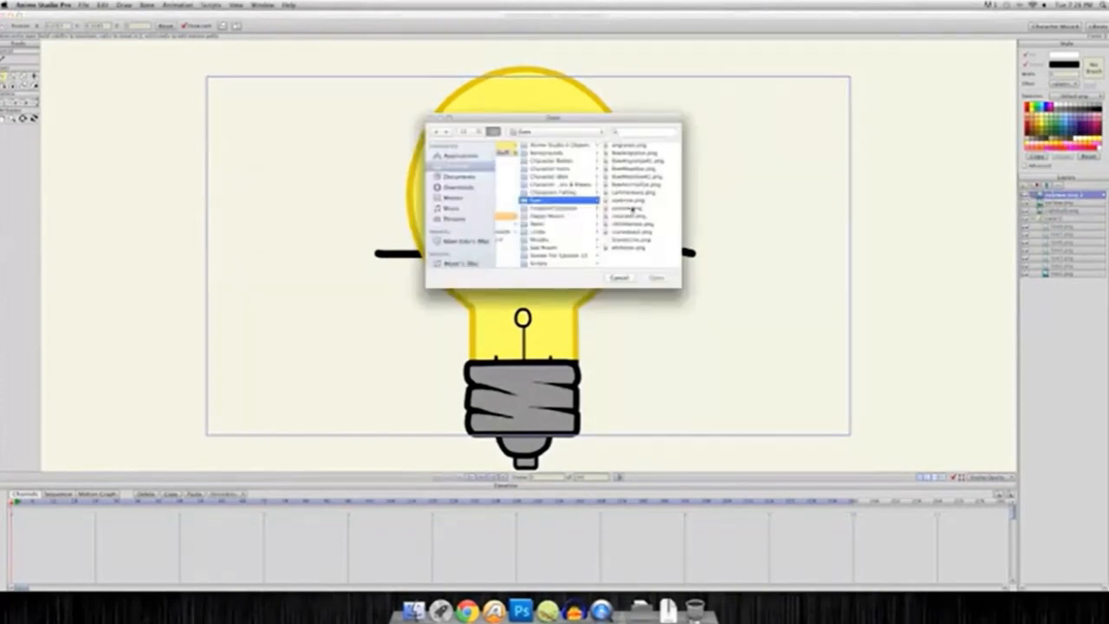
{"action": "double_click", "coordinate": [630, 201]}
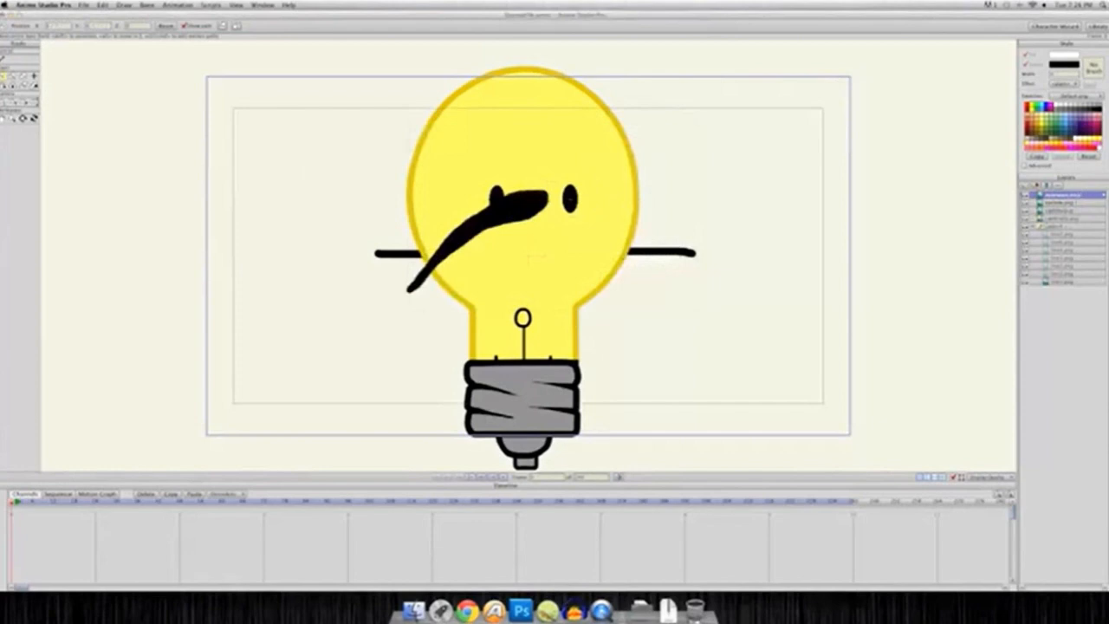
Scale down and rotate the eyebrow image so it slants up toward the face's centre, placing it above the left eye
{"action": "left_click_drag", "start_coordinate": [586, 152], "coordinate": [555, 282]}
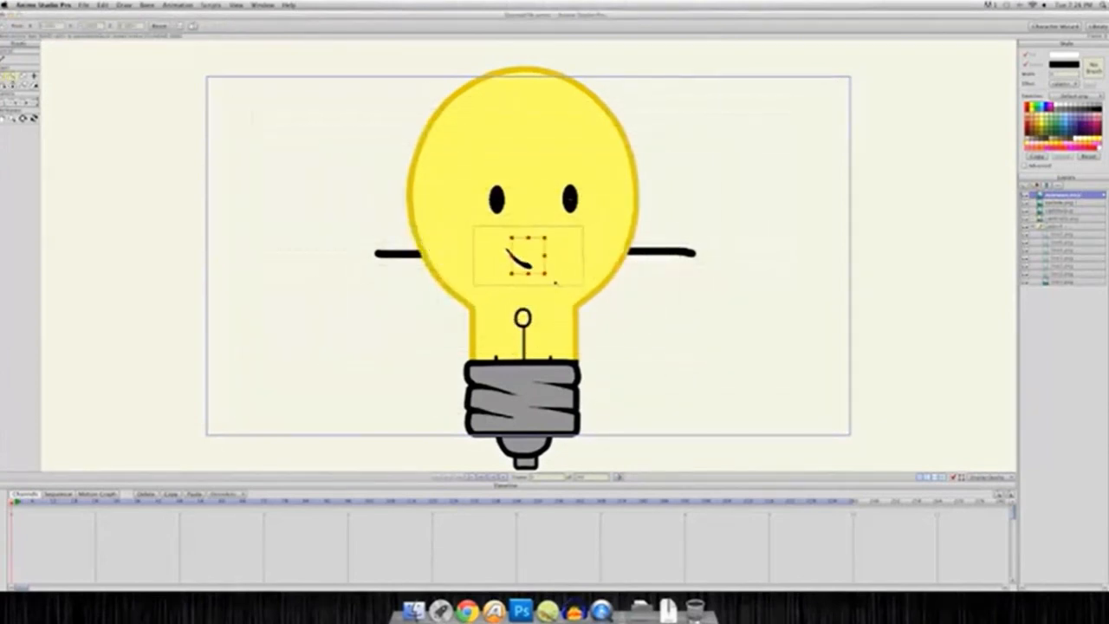
{"action": "left_click", "coordinate": [21, 76]}
{"action": "left_click_drag", "start_coordinate": [347, 217], "coordinate": [579, 157]}
{"action": "left_click", "coordinate": [5, 76]}
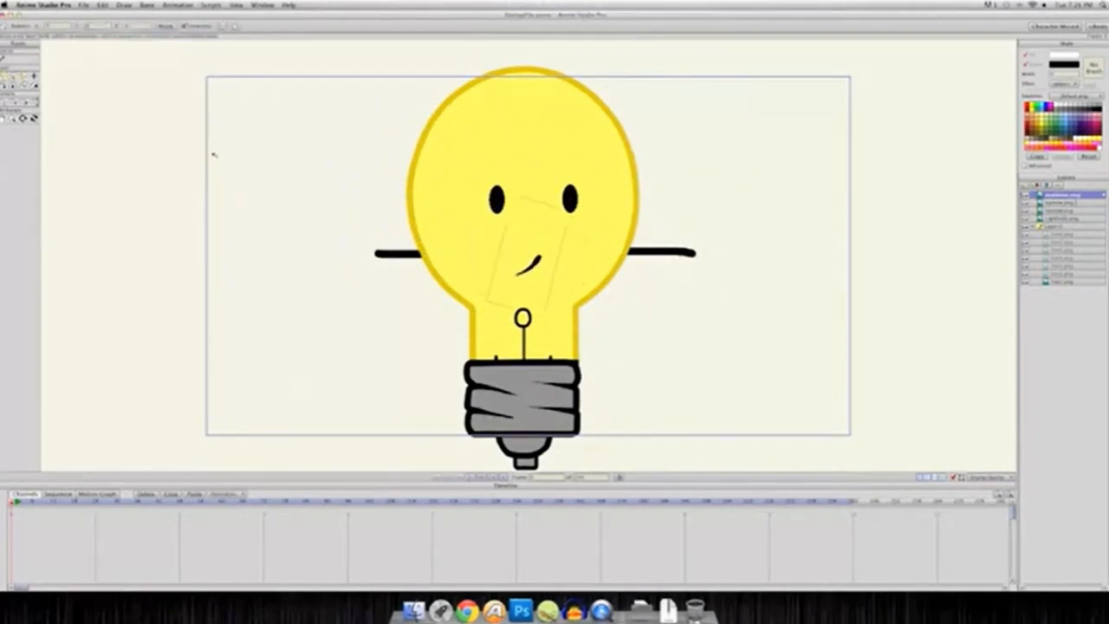
{"action": "left_click_drag", "start_coordinate": [348, 223], "coordinate": [304, 122]}
Duplicate the eyebrow layer, placing the copy over the right eye, and flip the copy in its layer settings
{"action": "left_click", "coordinate": [1036, 185]}
{"action": "left_click_drag", "start_coordinate": [737, 188], "coordinate": [830, 190]}
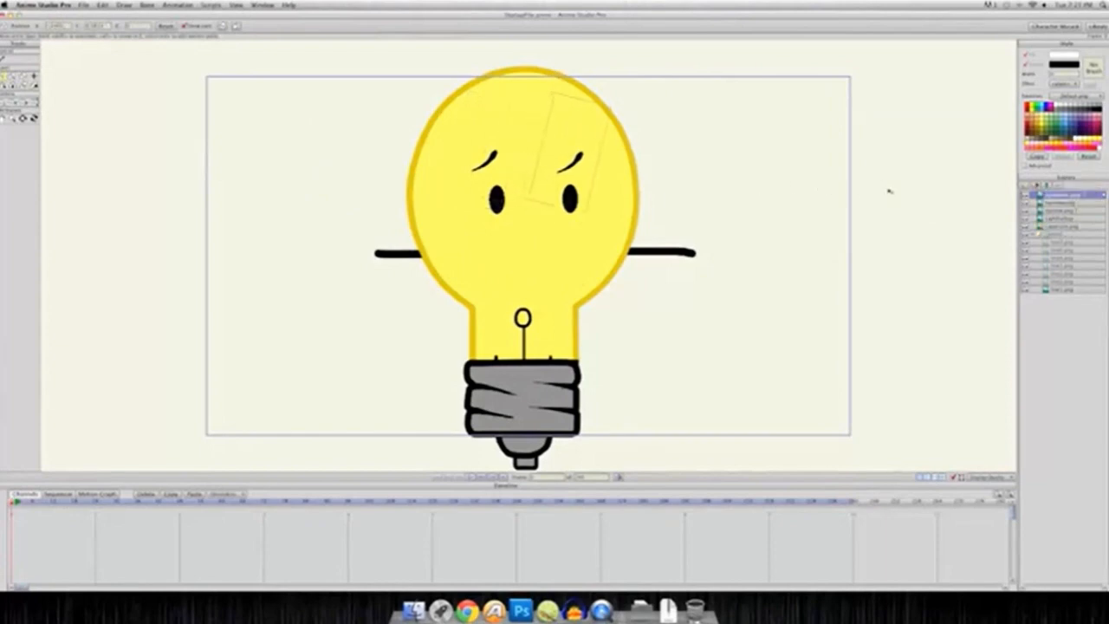
{"action": "double_click", "coordinate": [1049, 194]}
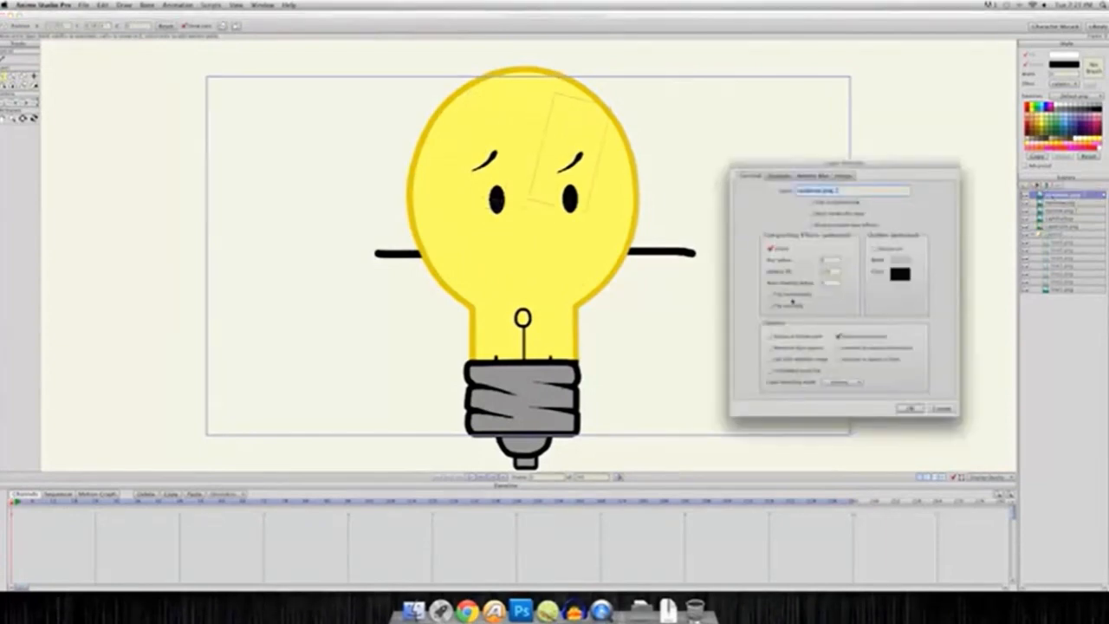
{"action": "key", "text": "Return"}
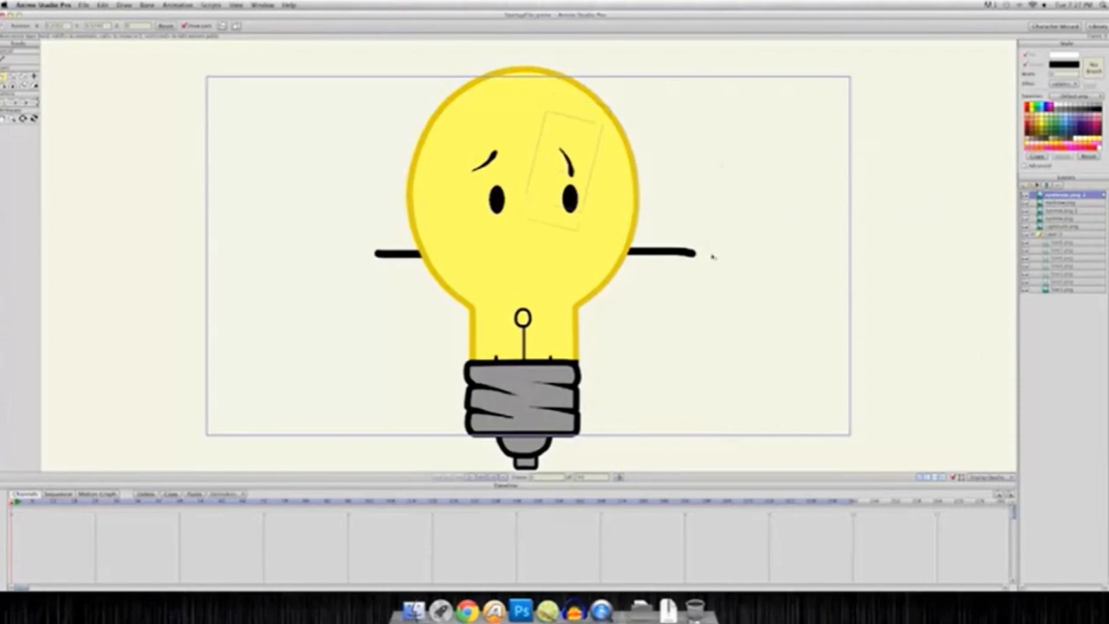
Rotate the copied eyebrow to mirror the first one and position it above the right eye
{"action": "left_click", "coordinate": [25, 76]}
{"action": "left_click_drag", "start_coordinate": [441, 303], "coordinate": [692, 179]}
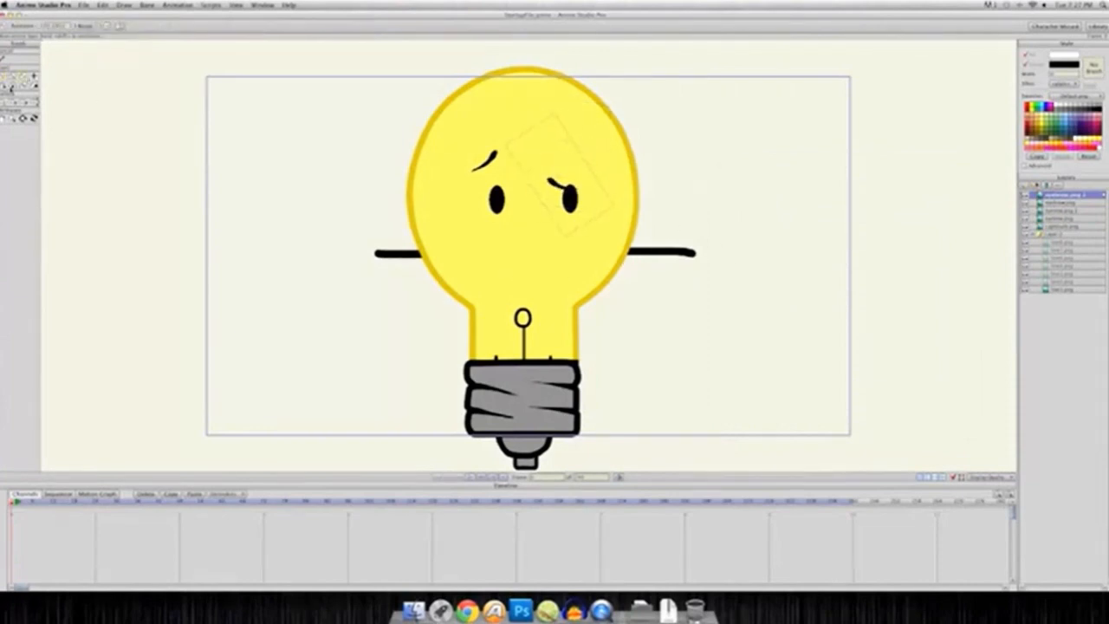
{"action": "left_click", "coordinate": [5, 78]}
{"action": "left_click_drag", "start_coordinate": [367, 154], "coordinate": [386, 127]}
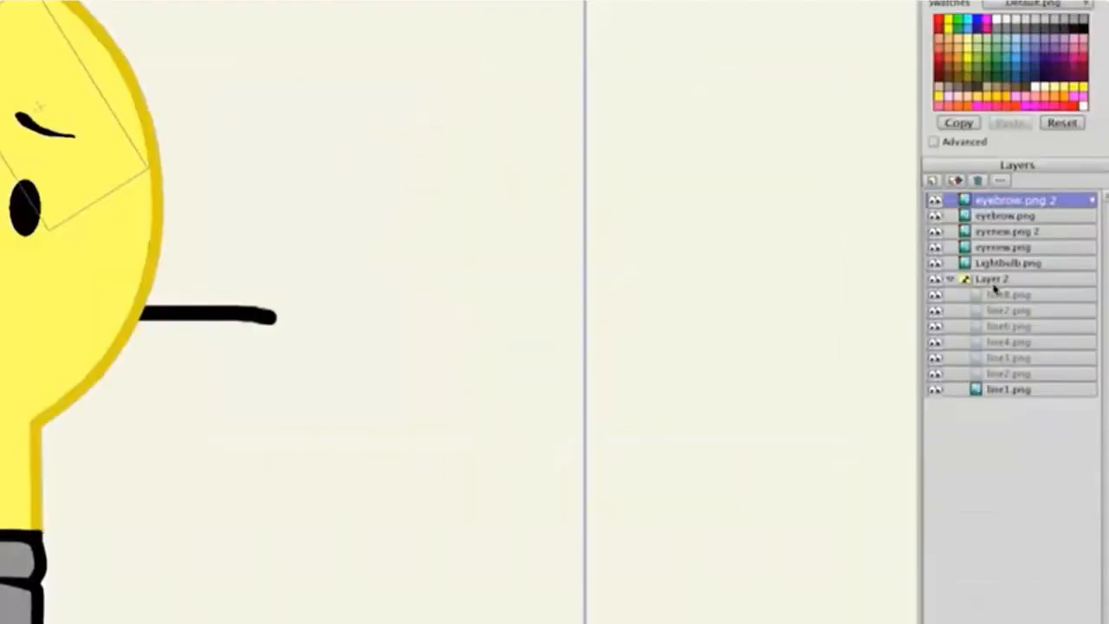
Move the collapsed switch layer Layer 2 to the top of the layer stack and scale its line down to mouth size
{"action": "left_click", "coordinate": [1038, 234]}
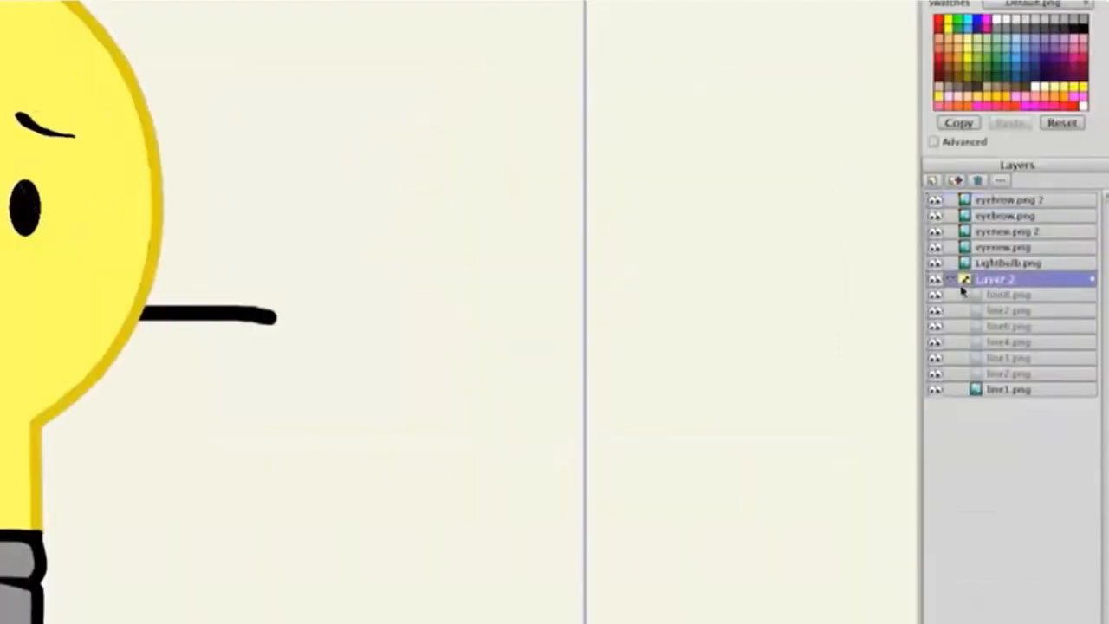
{"action": "left_click", "coordinate": [951, 279]}
{"action": "left_click_drag", "start_coordinate": [1001, 284], "coordinate": [1022, 177]}
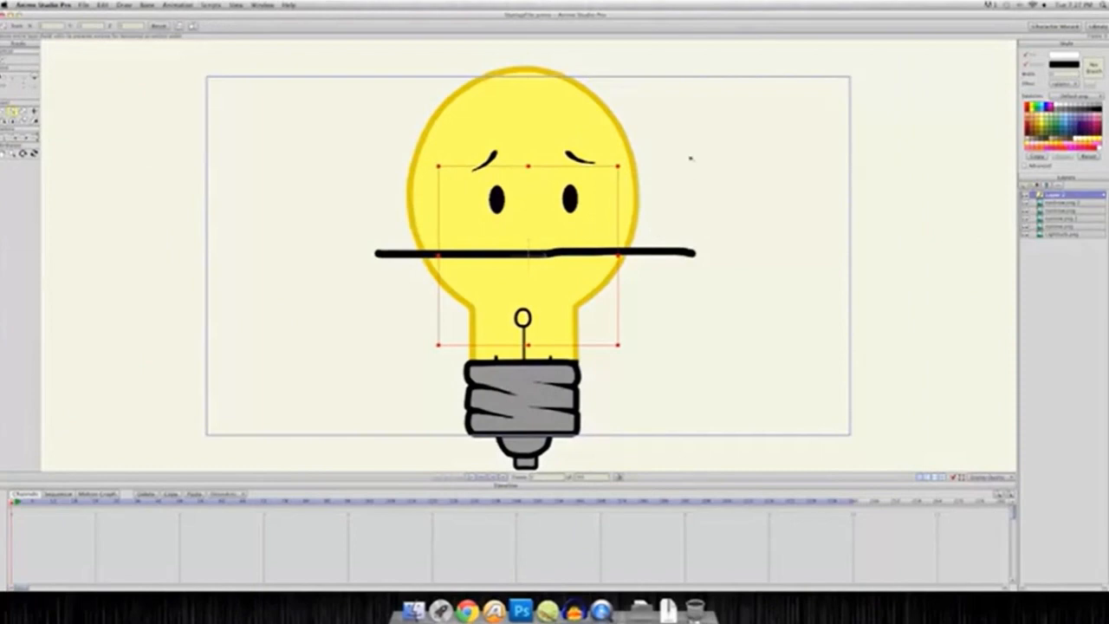
{"action": "left_click_drag", "start_coordinate": [744, 167], "coordinate": [602, 213]}
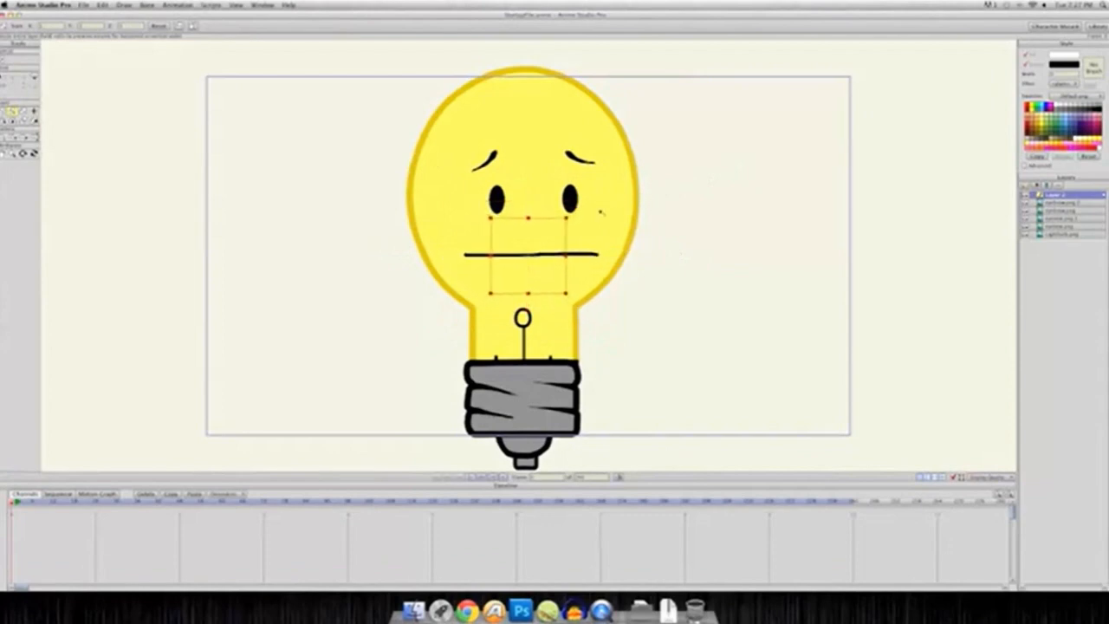
Try a wavy line drawing as the switch layer's mouth, and switch back to the straight line1.png
{"action": "right_click", "coordinate": [1060, 198]}
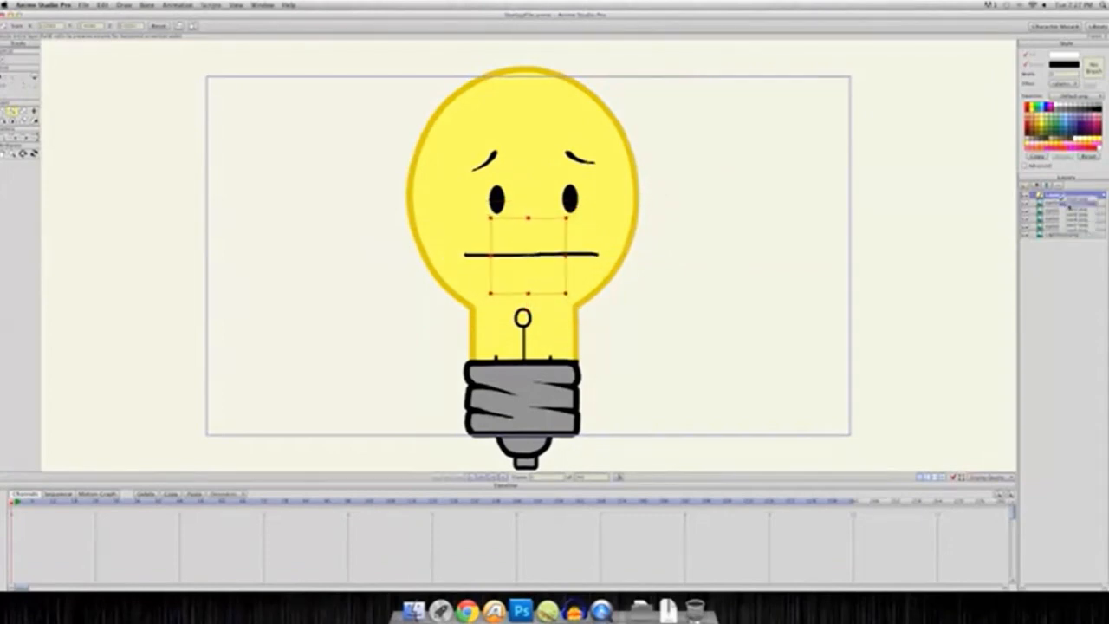
{"action": "left_click", "coordinate": [1069, 206]}
{"action": "right_click", "coordinate": [1065, 199]}
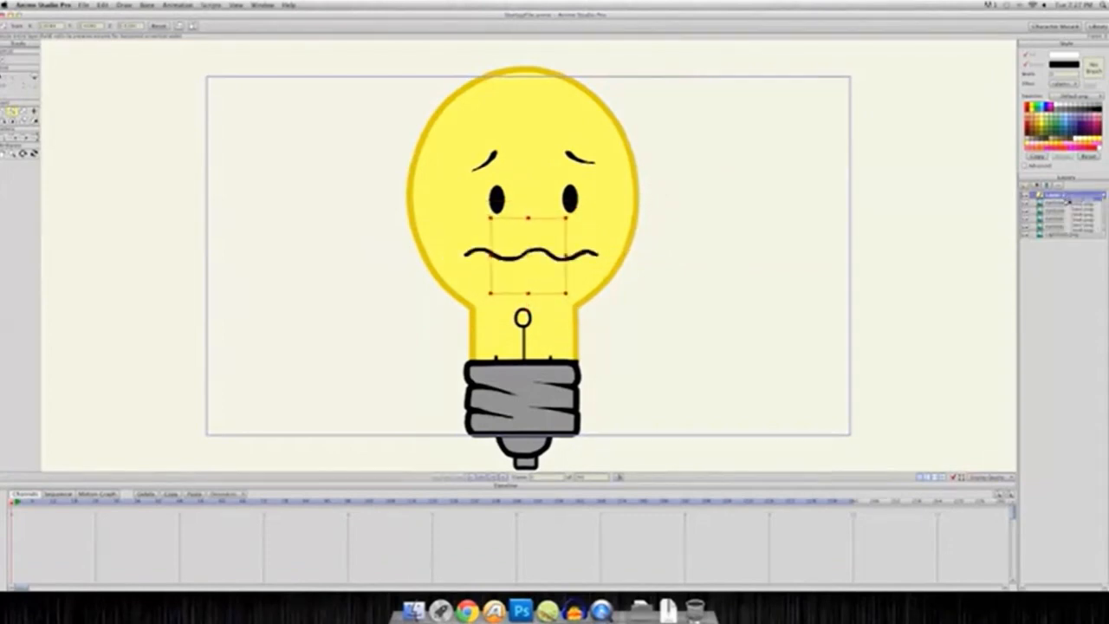
{"action": "left_click", "coordinate": [1067, 202]}
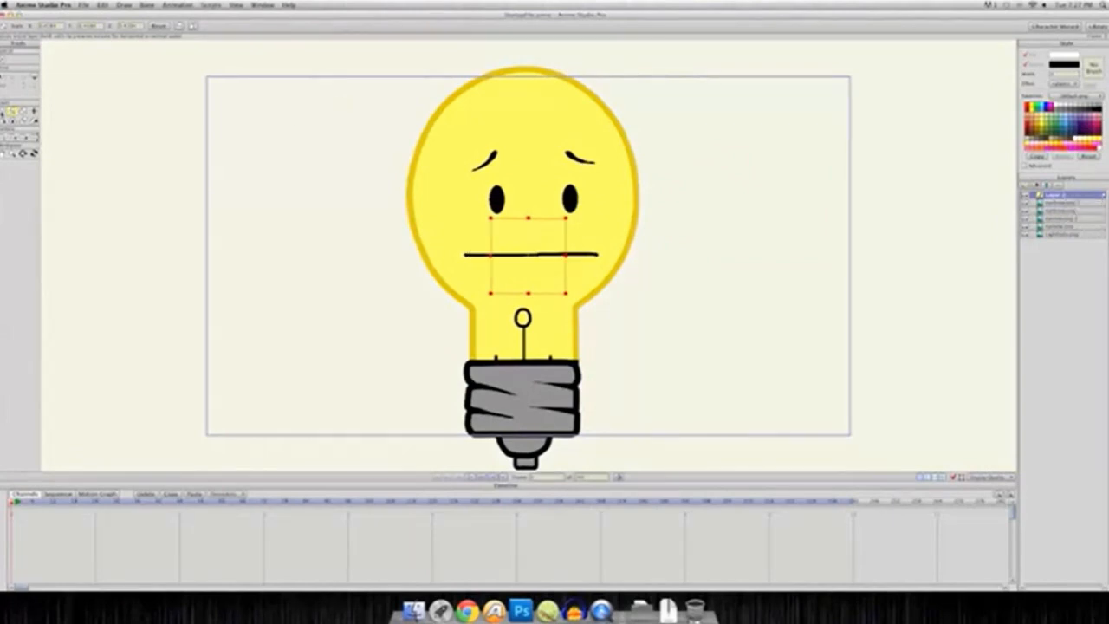
Move the mouth line up so it sits closer beneath the lightbulb's eyes
{"action": "left_click", "coordinate": [4, 113]}
{"action": "left_click_drag", "start_coordinate": [480, 227], "coordinate": [481, 209]}
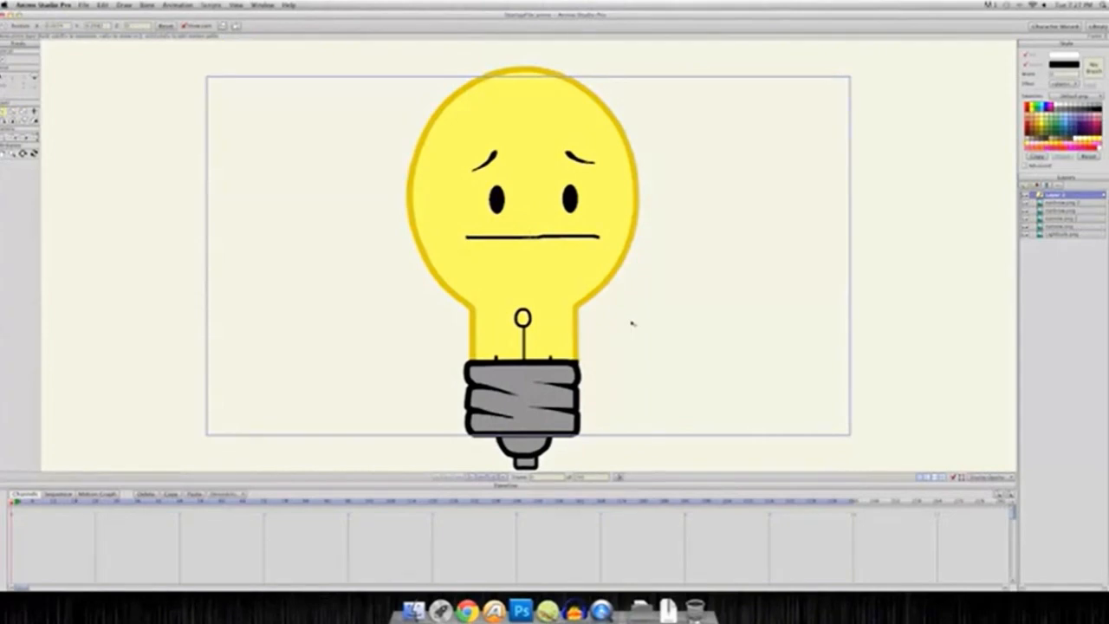
Switch the mouth layer's active drawing from the straight line to a wavy one
{"action": "scroll", "coordinate": [632, 324], "scroll_direction": "up", "scroll_amount": 2}
{"action": "scroll", "coordinate": [632, 323], "scroll_direction": "down", "scroll_amount": 2}
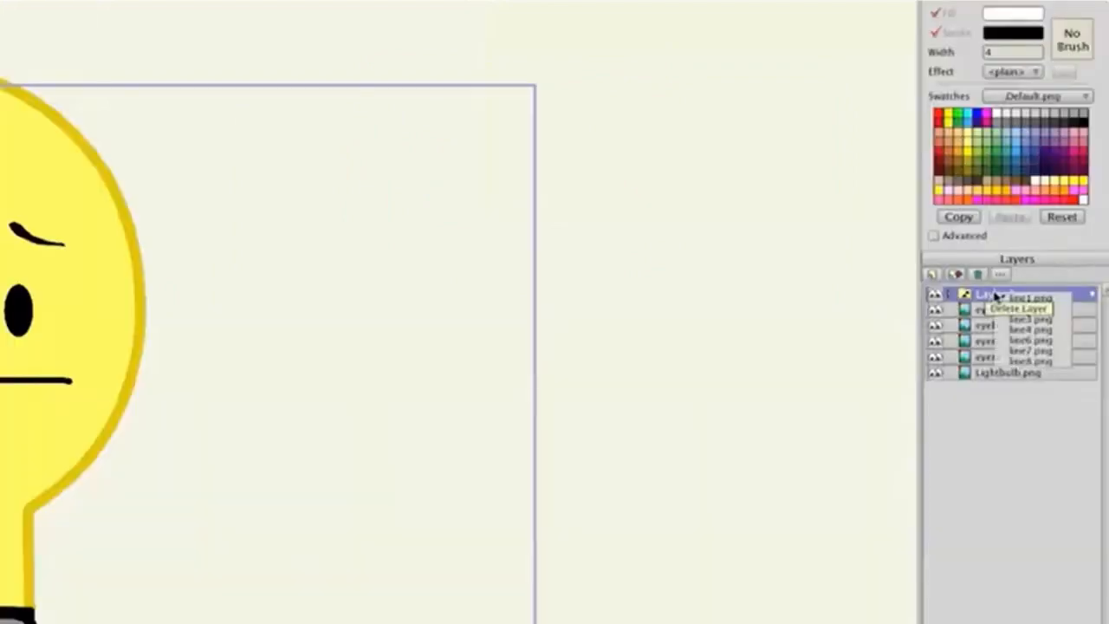
{"action": "left_click", "coordinate": [1003, 297]}
{"action": "left_click", "coordinate": [1016, 311]}
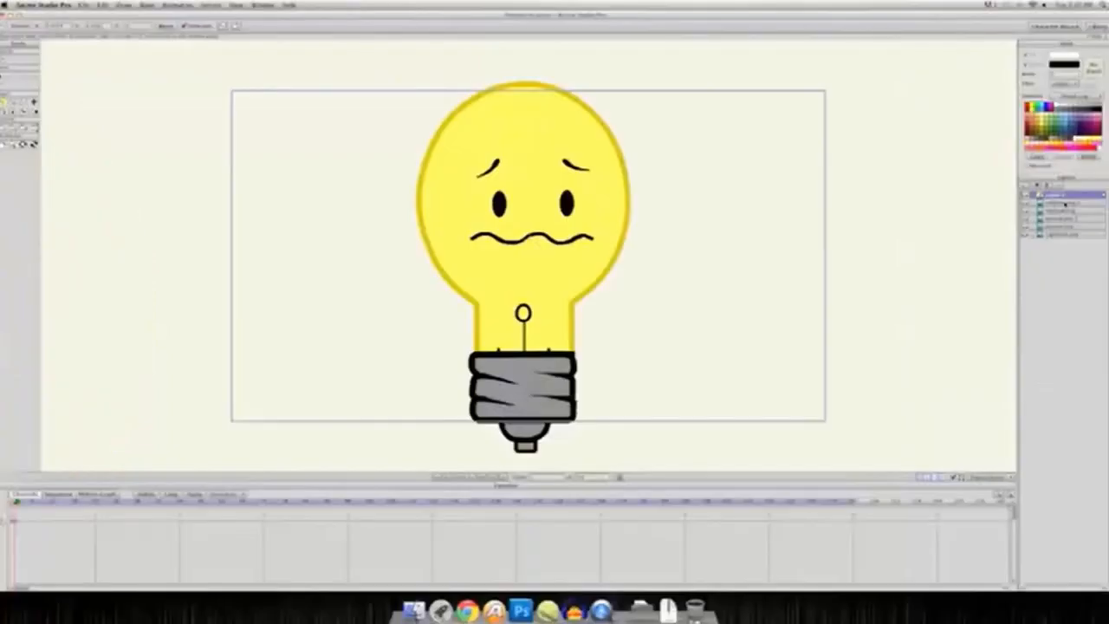
Undo the mouth switch on frame 0, and set the mouth drawing to line2.png on frame 1 and line3.png on frame 2
{"action": "key", "text": "super+z"}
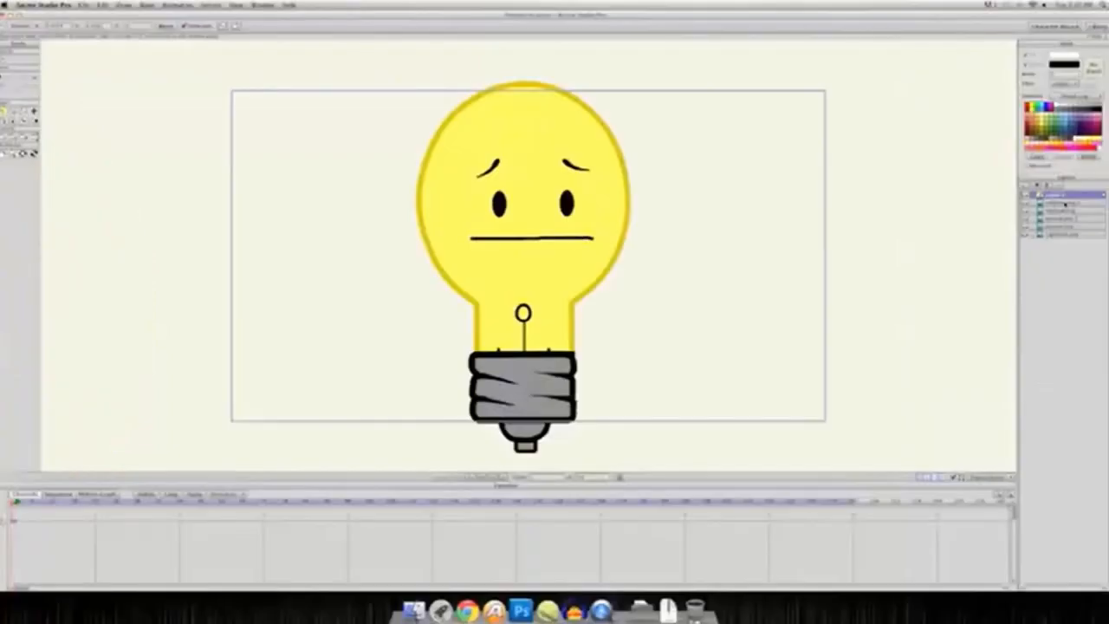
{"action": "key", "text": "Right"}
{"action": "key", "text": "Left"}
{"action": "key", "text": "Right"}
{"action": "key", "text": "Right"}
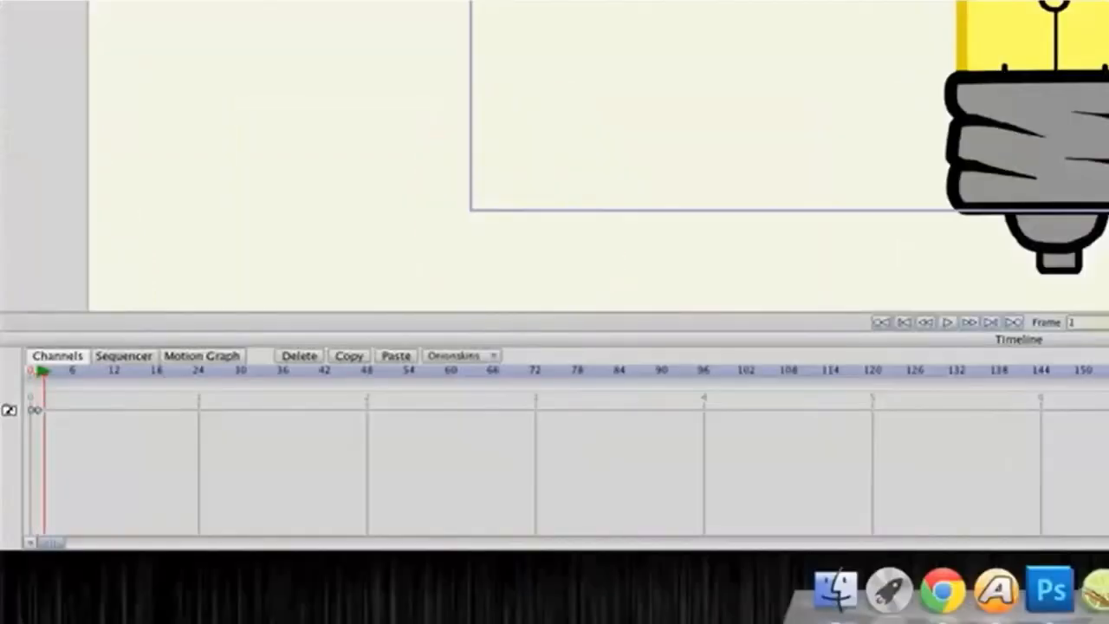
{"action": "key", "text": "Right"}
{"action": "right_click", "coordinate": [1002, 260]}
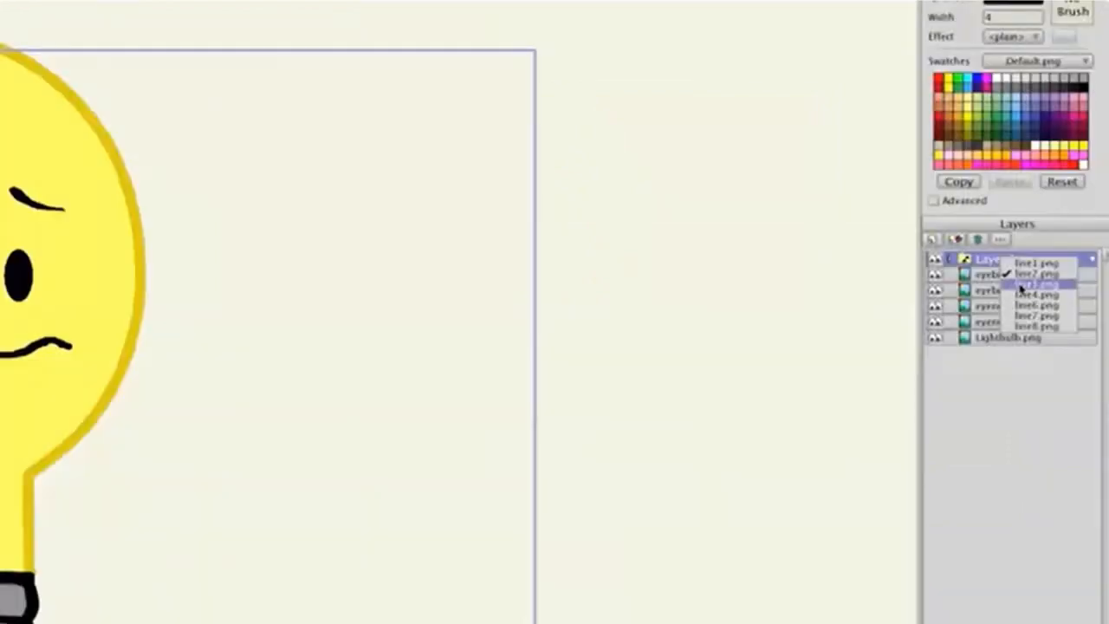
{"action": "left_click", "coordinate": [1020, 287]}
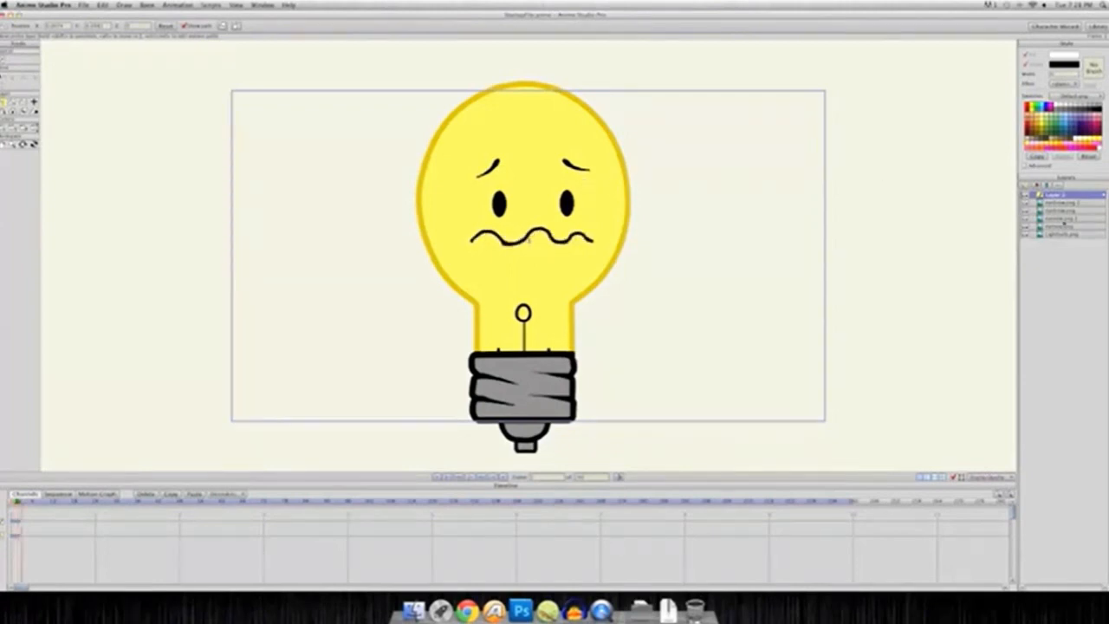
Set the switch layer's mouth drawing to line4.png on frame 3 and back to line3.png on frame 4
{"action": "right_click", "coordinate": [1070, 197]}
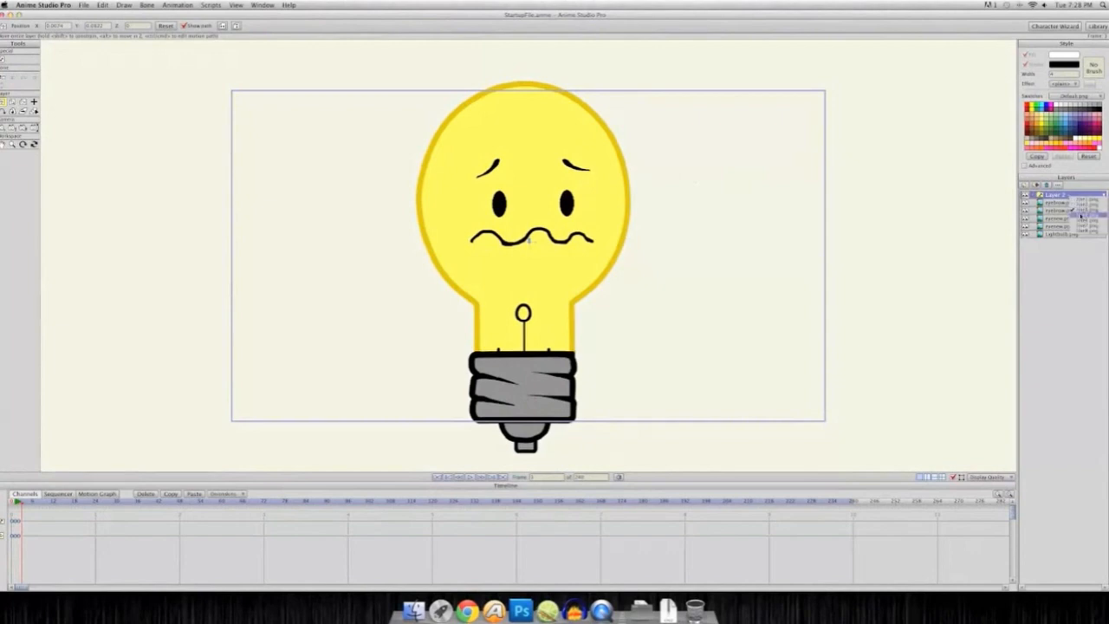
{"action": "left_click", "coordinate": [1080, 215]}
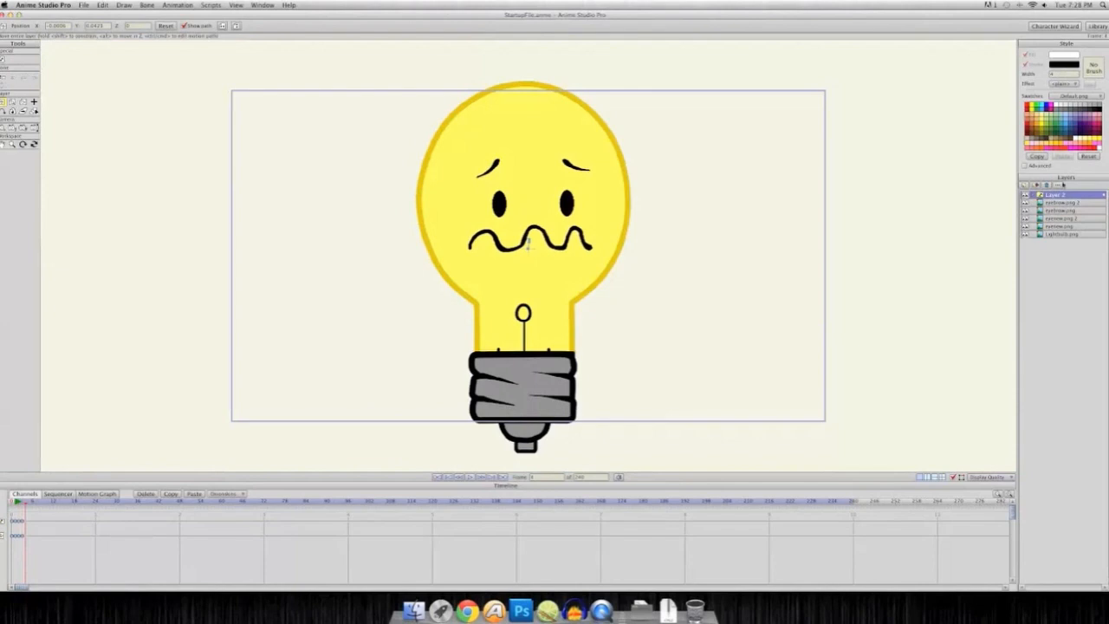
{"action": "left_click", "coordinate": [1064, 196]}
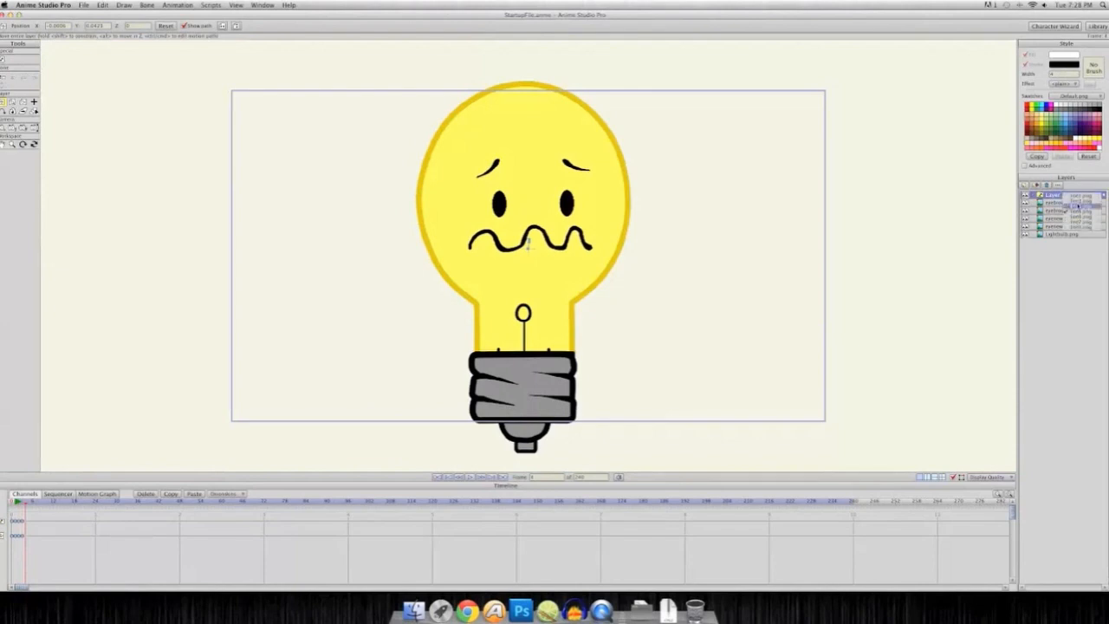
{"action": "left_click", "coordinate": [1077, 206]}
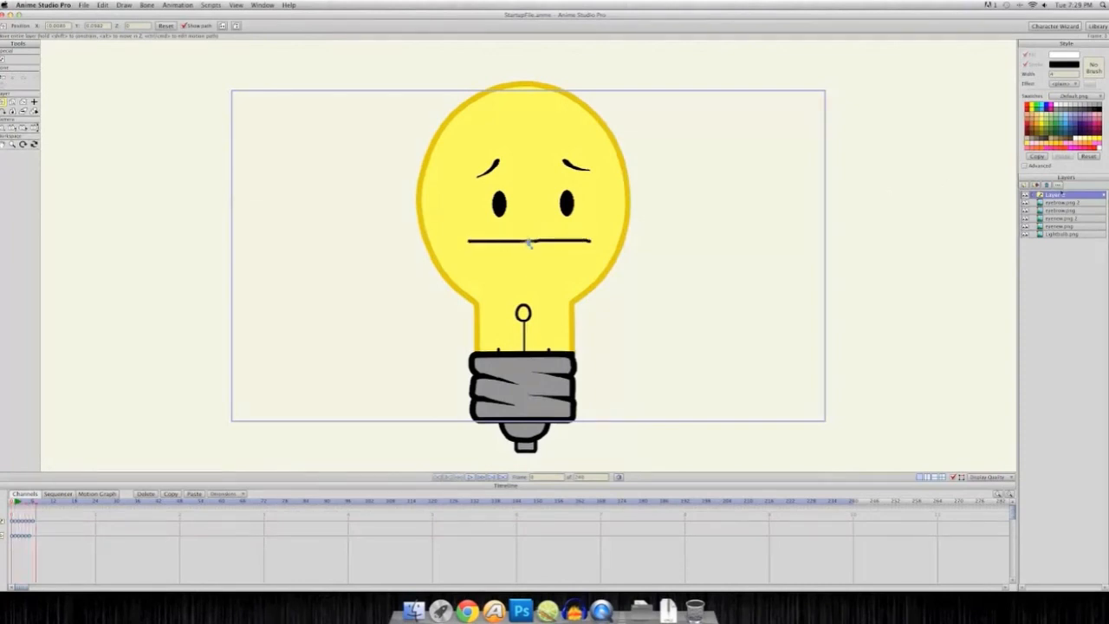
Set the mouth drawing to line6.png on frame 7 and compare its alignment with frame 6
{"action": "left_click", "coordinate": [1062, 195]}
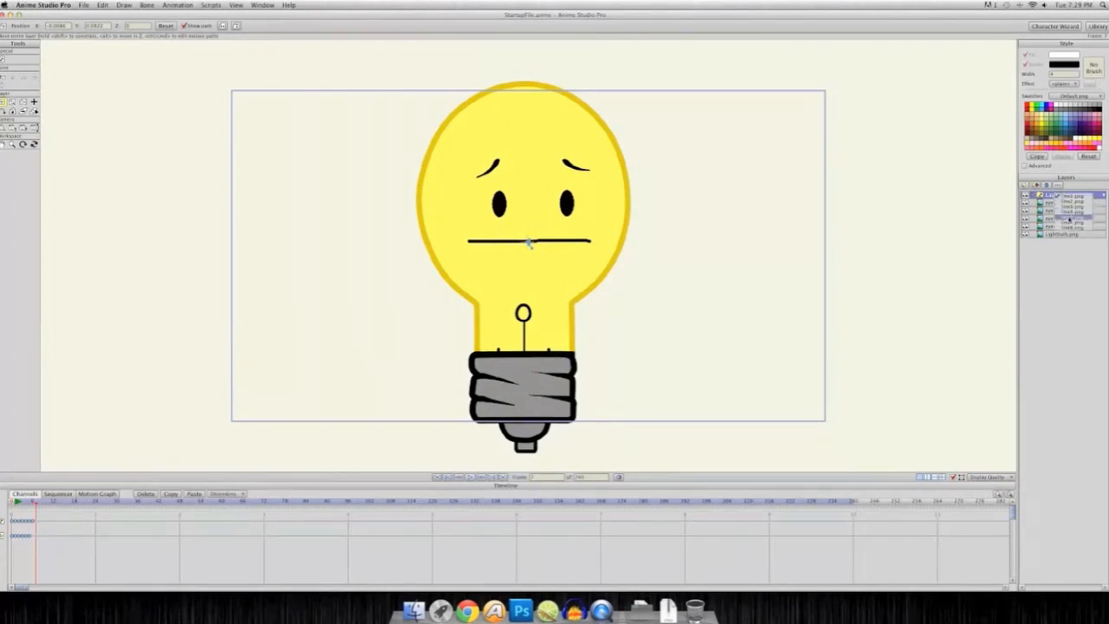
{"action": "left_click", "coordinate": [1069, 220]}
{"action": "key", "text": "Left"}
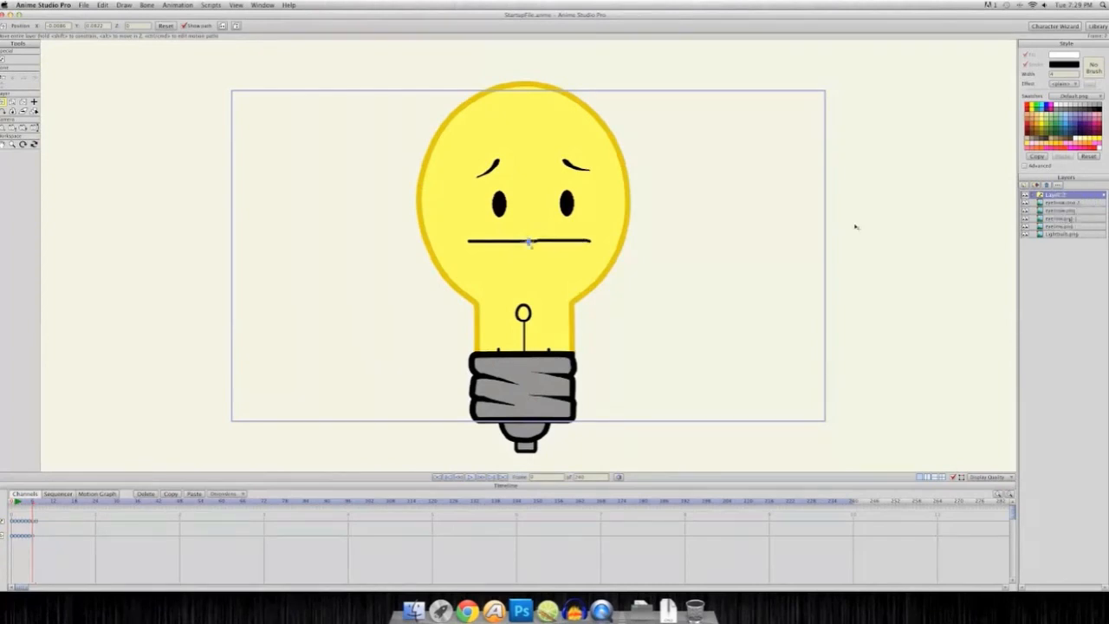
{"action": "key", "text": "Right"}
{"action": "key", "text": "Left"}
{"action": "key", "text": "Right"}
Set the mouth drawing to line7.png on frame 8 and check its alignment against the neighbouring frame
{"action": "key", "text": "Right"}
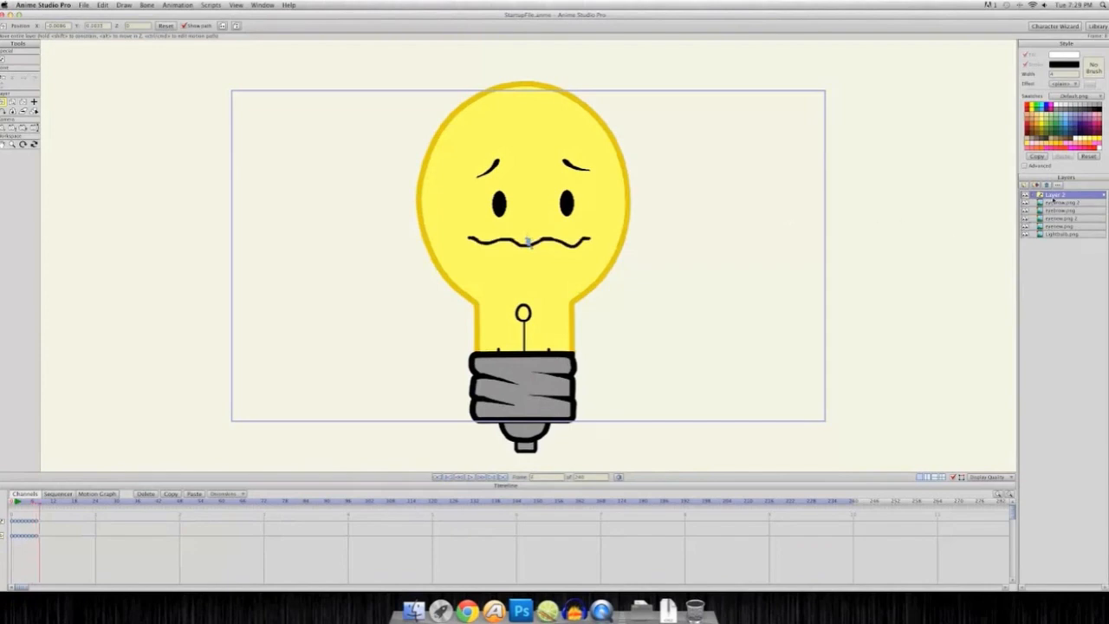
{"action": "left_click_drag", "start_coordinate": [1053, 200], "coordinate": [1058, 229]}
{"action": "key", "text": "Right"}
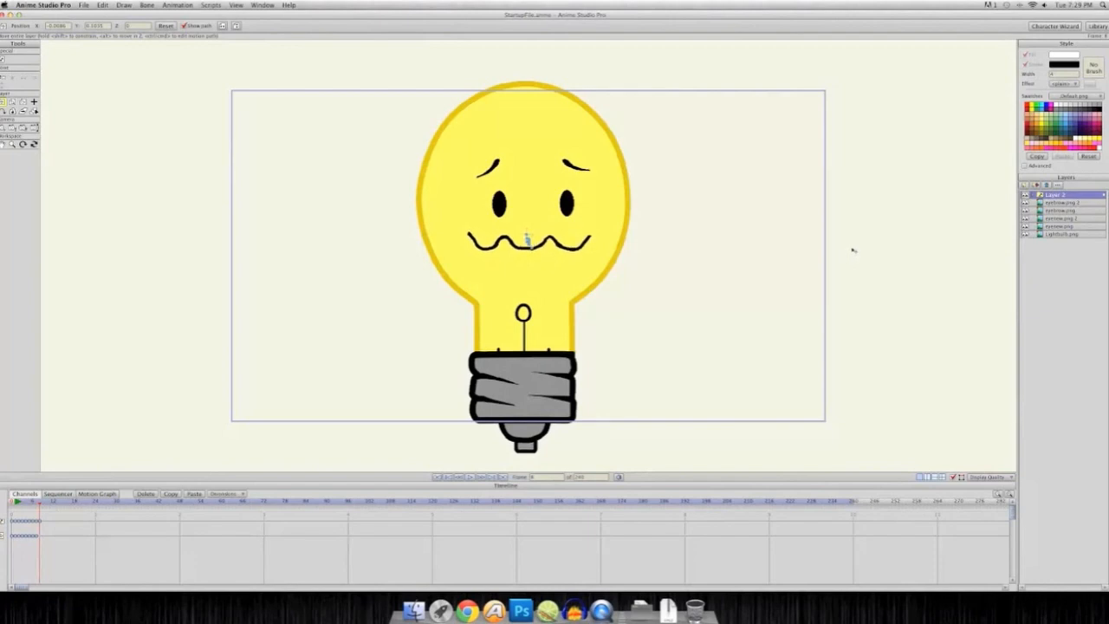
{"action": "key", "text": "Left"}
{"action": "key", "text": "Right"}
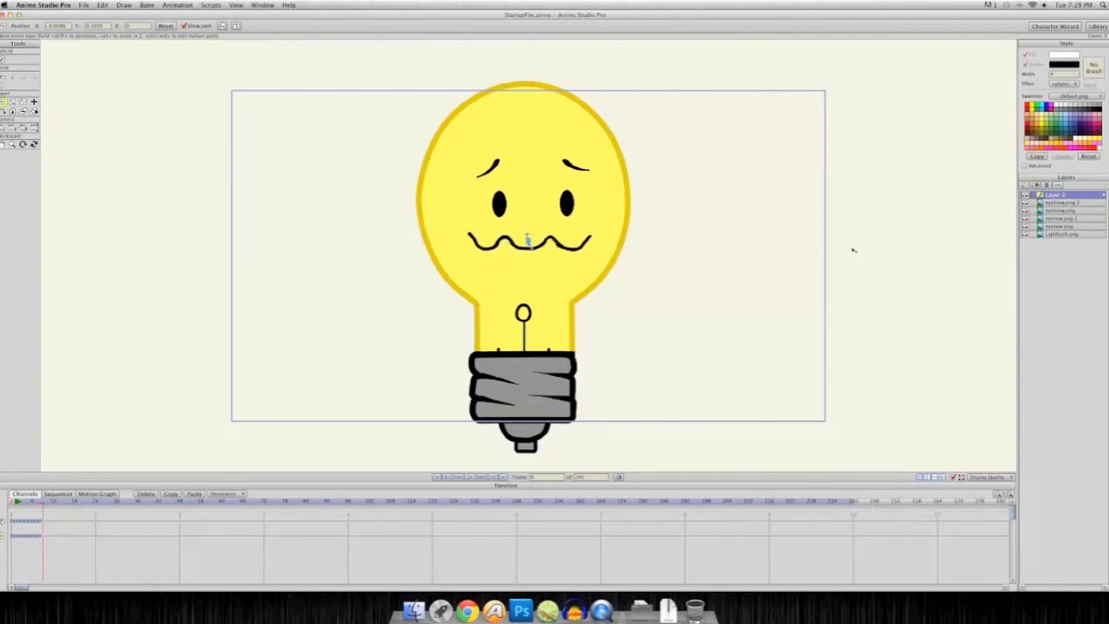
Set the mouth drawing to line8.png on frame 9 and compare its alignment with frame 8
{"action": "left_click", "coordinate": [1049, 201]}
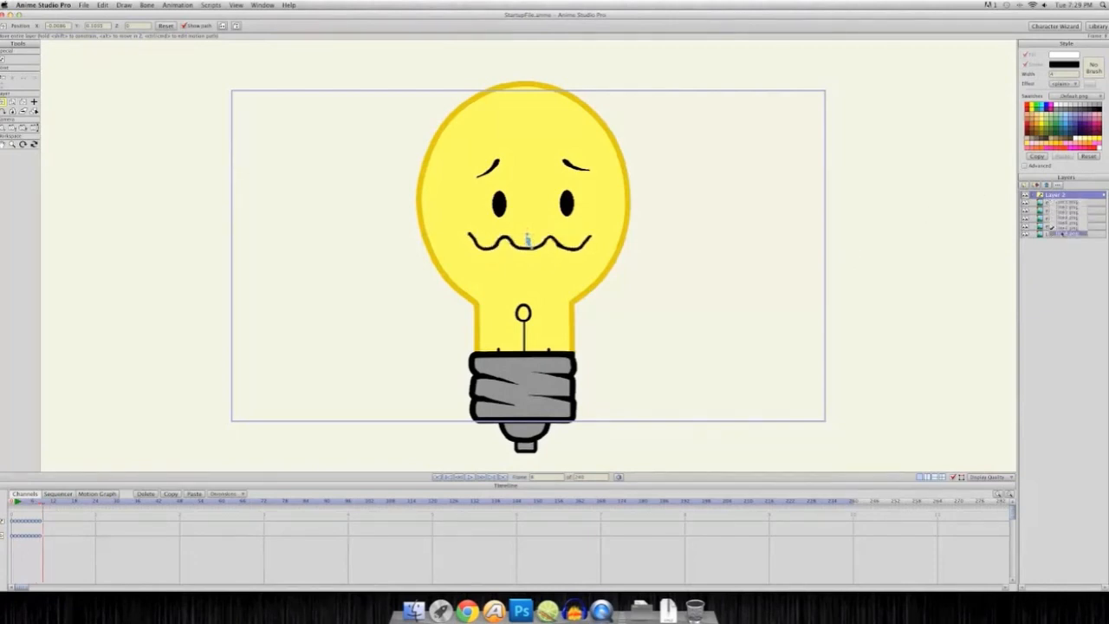
{"action": "left_click", "coordinate": [1063, 233]}
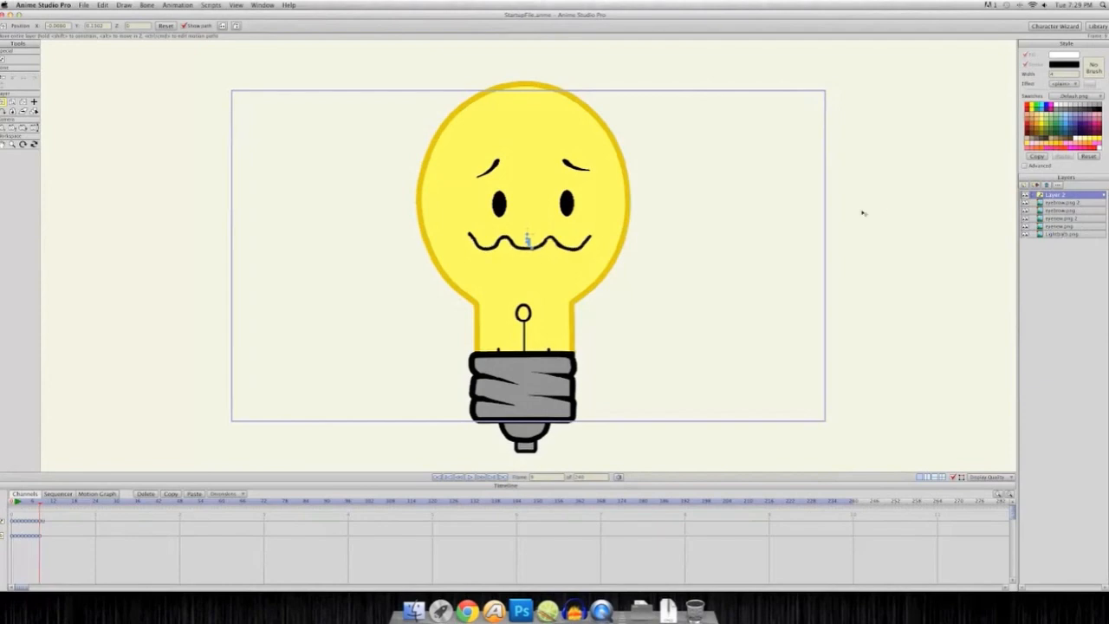
{"action": "key", "text": "Right"}
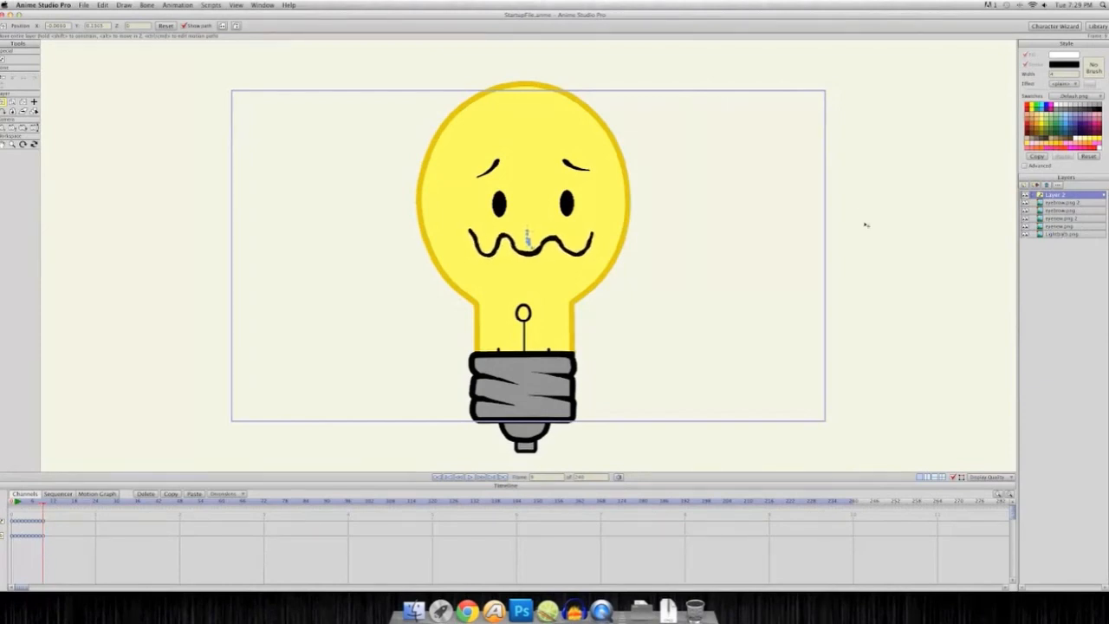
{"action": "key", "text": "Left"}
{"action": "key", "text": "Right"}
Review the mouth animation frame by frame, going back to frame 3 and forward again to frame 11
{"action": "key", "text": "Left"}
{"action": "key", "text": "Left"}
{"action": "key", "text": "Left"}
{"action": "key", "text": "Left"}
{"action": "key", "text": "Left"}
{"action": "key", "text": "Left"}
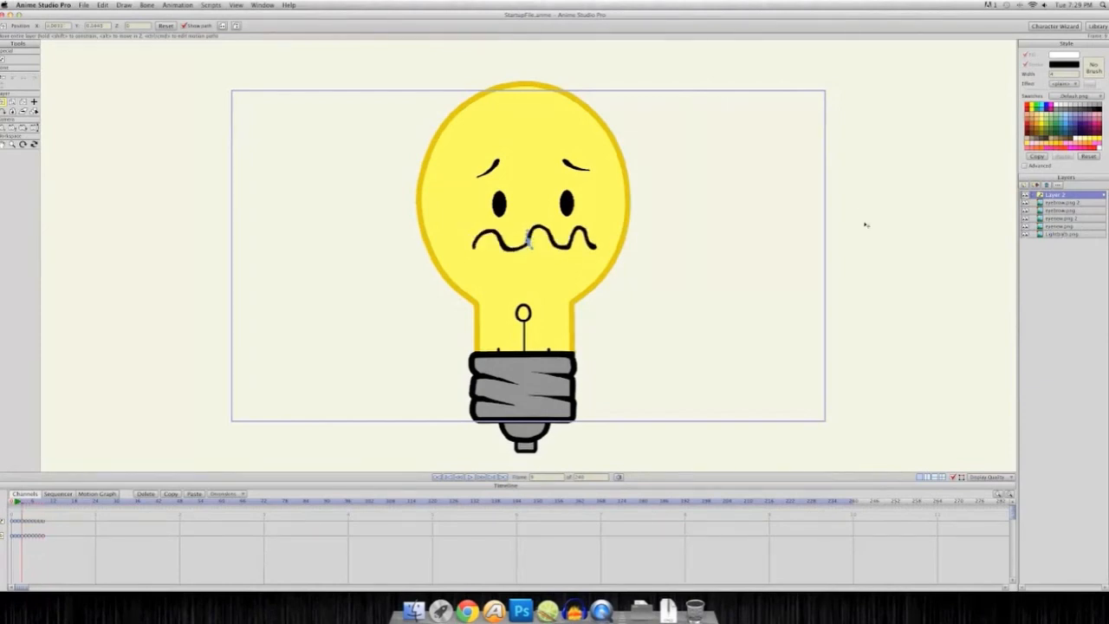
{"action": "key", "text": "Right"}
{"action": "key", "text": "Right"}
{"action": "key", "text": "Right"}
{"action": "key", "text": "Right"}
{"action": "key", "text": "Right"}
{"action": "key", "text": "Right"}
{"action": "key", "text": "Right"}
{"action": "key", "text": "Right"}
{"action": "key", "text": "Right"}
{"action": "key", "text": "Right"}
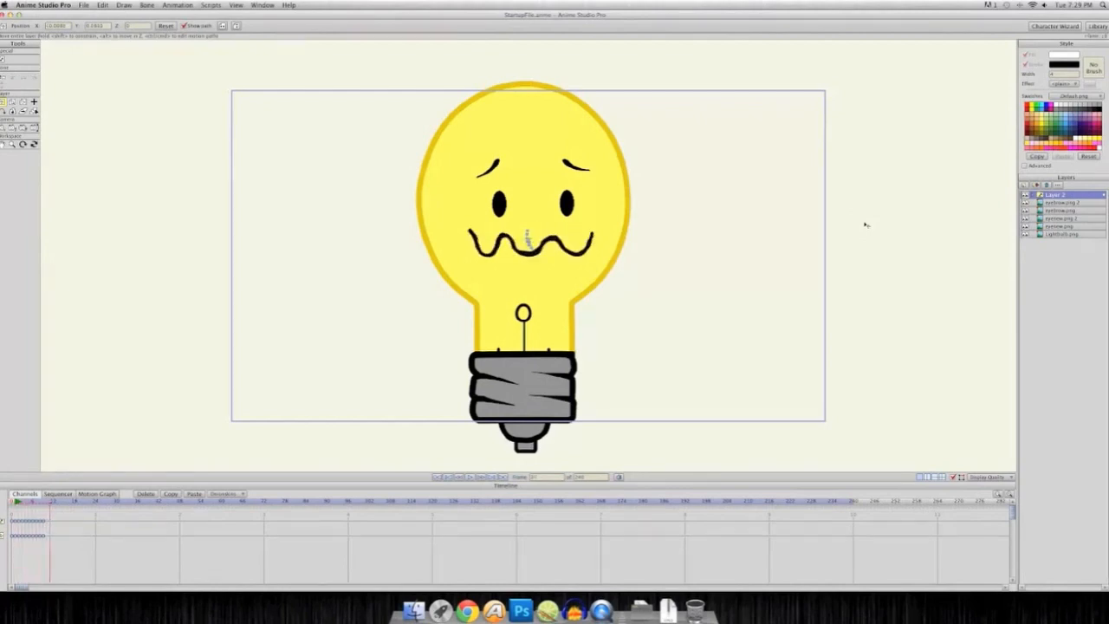
Set the mouth drawing to line7.png on frame 10 and nudge it into alignment with frame 9
{"action": "key", "text": "Left"}
{"action": "left_click", "coordinate": [1081, 195]}
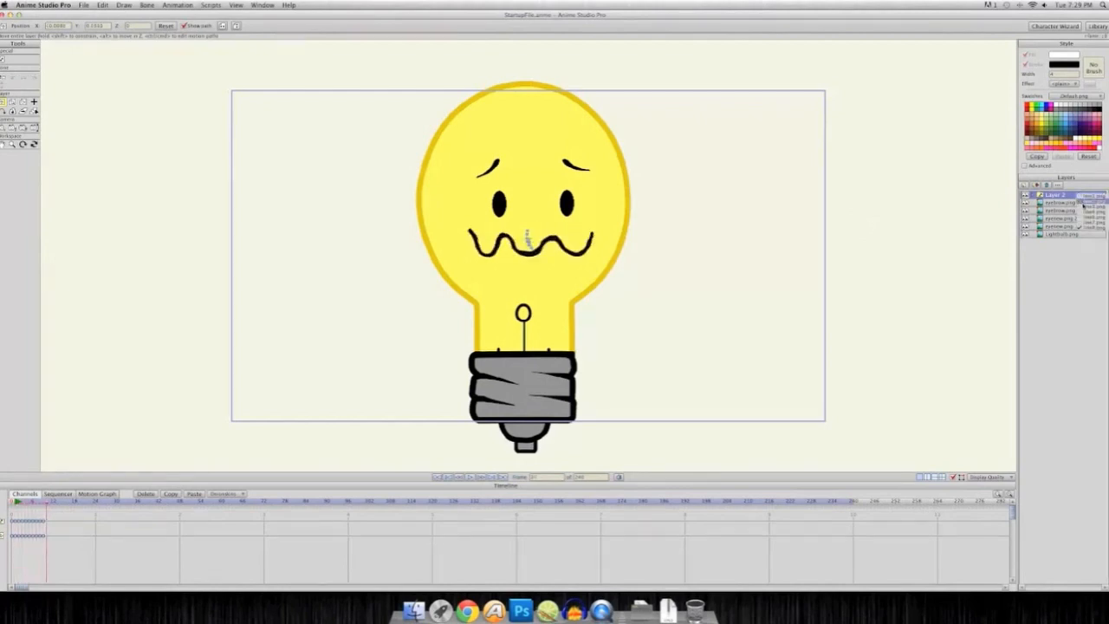
{"action": "left_click", "coordinate": [1090, 227]}
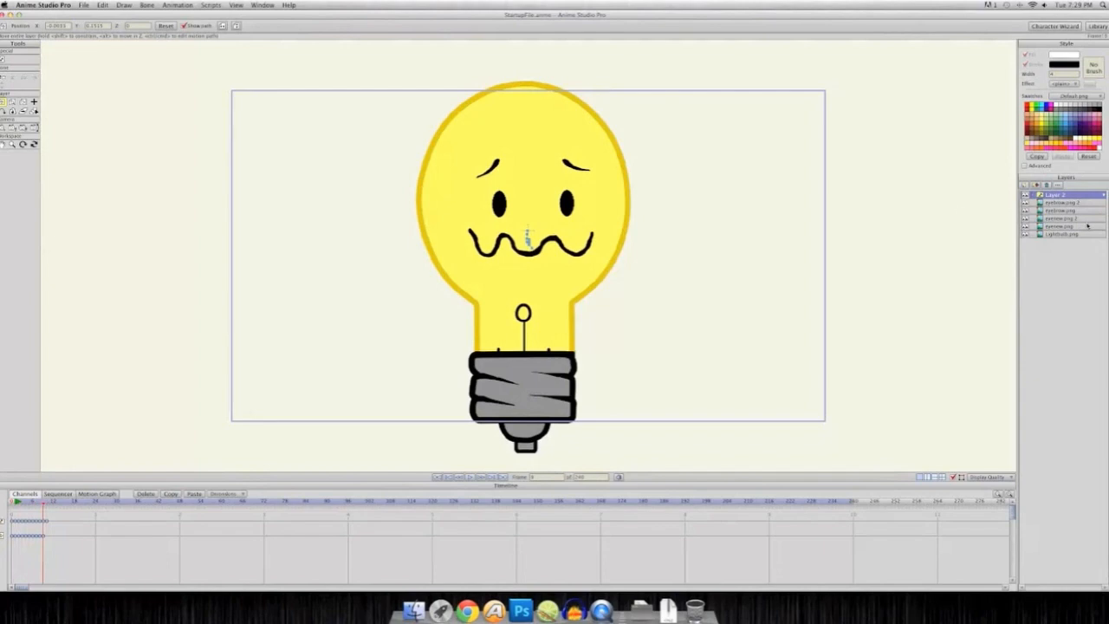
{"action": "key", "text": "Right"}
{"action": "left_click_drag", "start_coordinate": [705, 208], "coordinate": [698, 216]}
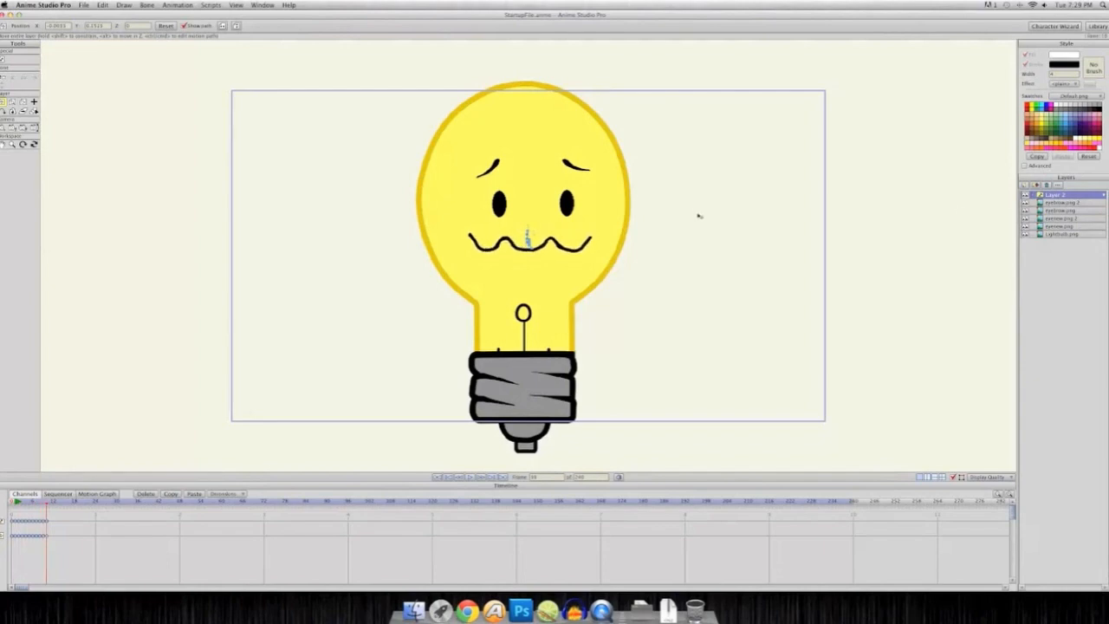
{"action": "key", "text": "Left"}
{"action": "key", "text": "Right"}
Set the mouth drawing to line6.png on frame 11 and align it with the mouth on frame 10
{"action": "left_click", "coordinate": [1078, 195]}
{"action": "left_click", "coordinate": [1088, 226]}
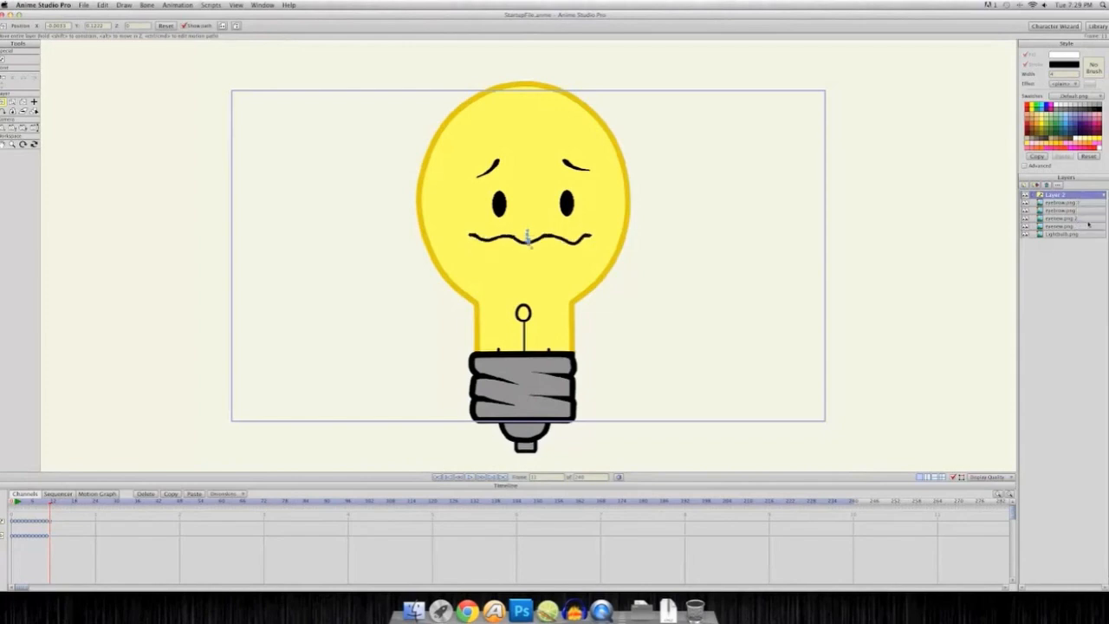
{"action": "key", "text": "Left"}
{"action": "key", "text": "Right"}
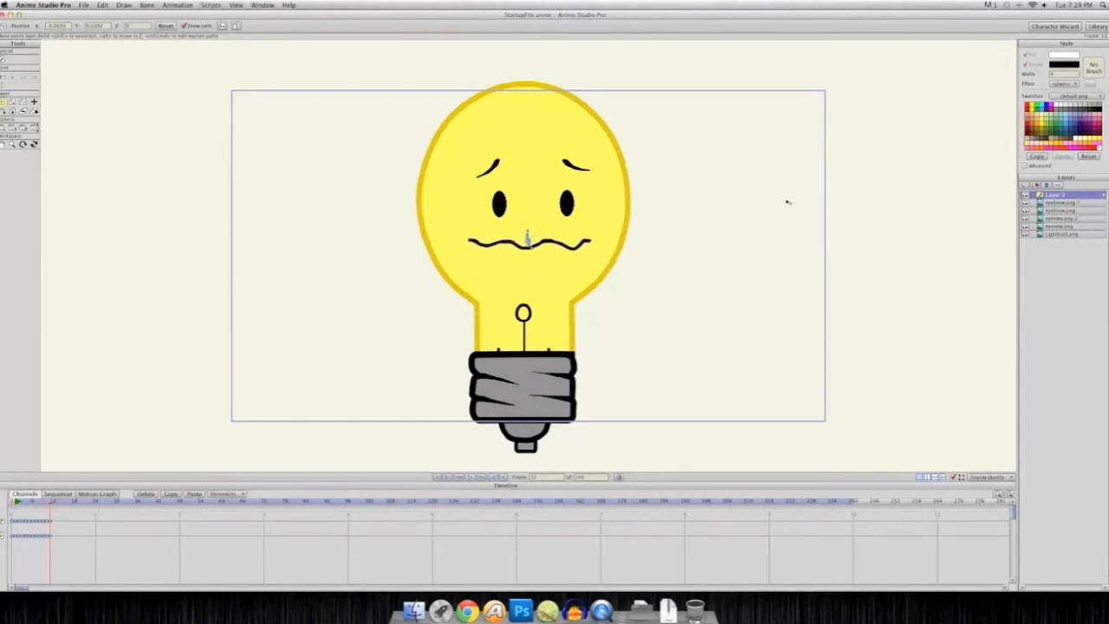
{"action": "key", "text": "Left"}
{"action": "key", "text": "Right"}
Set the mouth drawing to the straight line1.png on frame 12 and return to frame 0
{"action": "key", "text": "Right"}
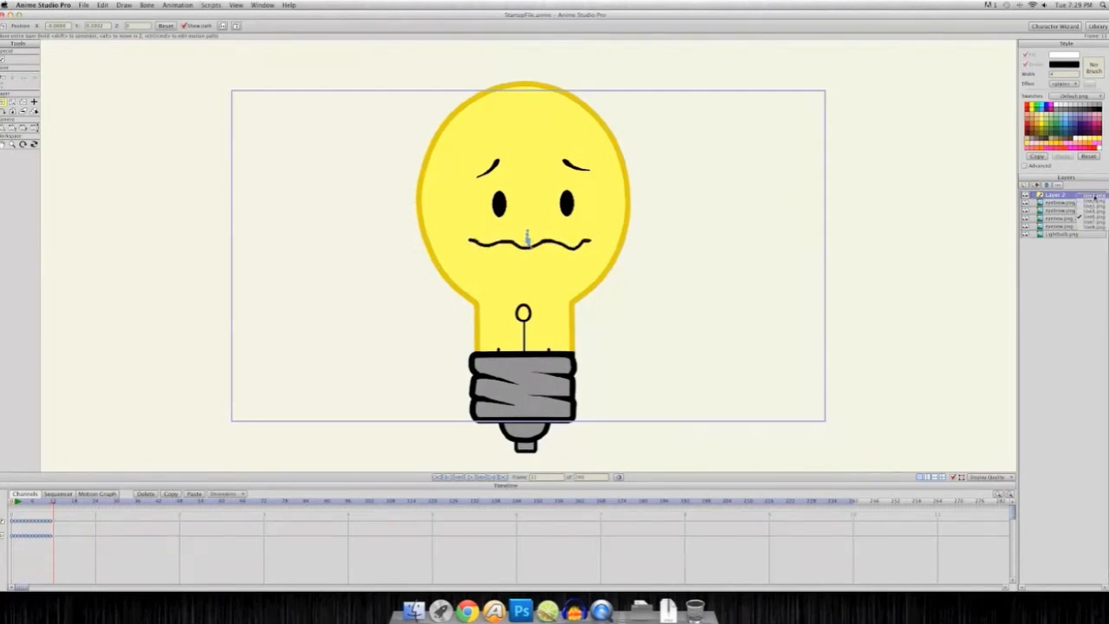
{"action": "key", "text": "Right"}
{"action": "key", "text": "Left"}
{"action": "key", "text": "Left"}
{"action": "key", "text": "Left"}
{"action": "key", "text": "Left"}
{"action": "key", "text": "Left"}
{"action": "key", "text": "Left"}
{"action": "key", "text": "Left"}
{"action": "key", "text": "Left"}
{"action": "key", "text": "Left"}
{"action": "key", "text": "Left"}
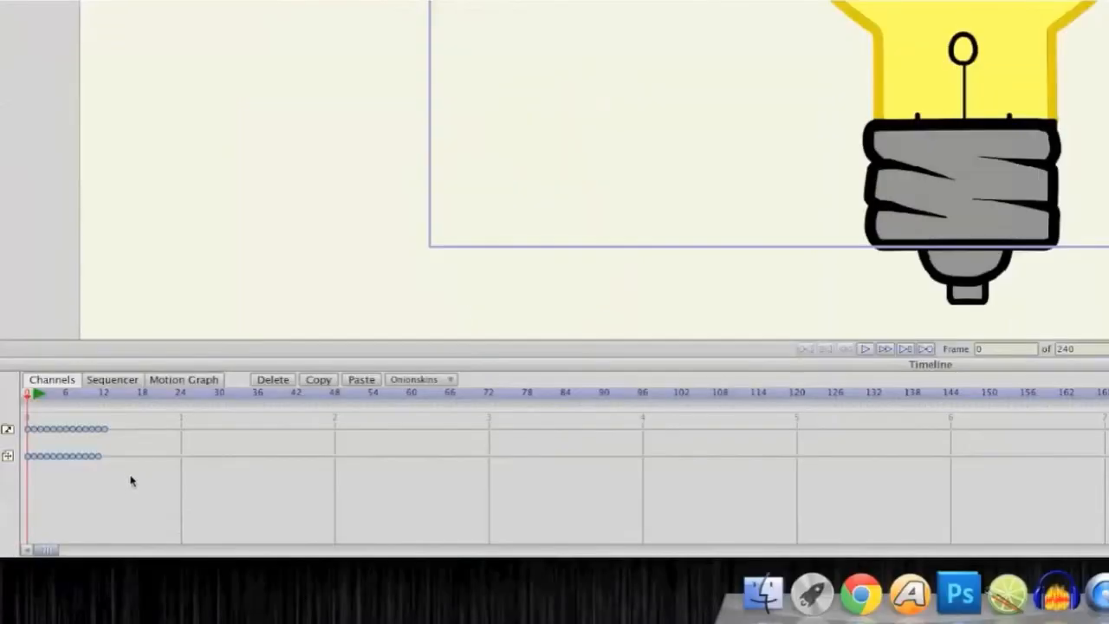
Copy the mouth layer's keyframes from frames 1 to 12 in both channels and paste them at frame 13
{"action": "left_click_drag", "start_coordinate": [132, 475], "coordinate": [29, 425]}
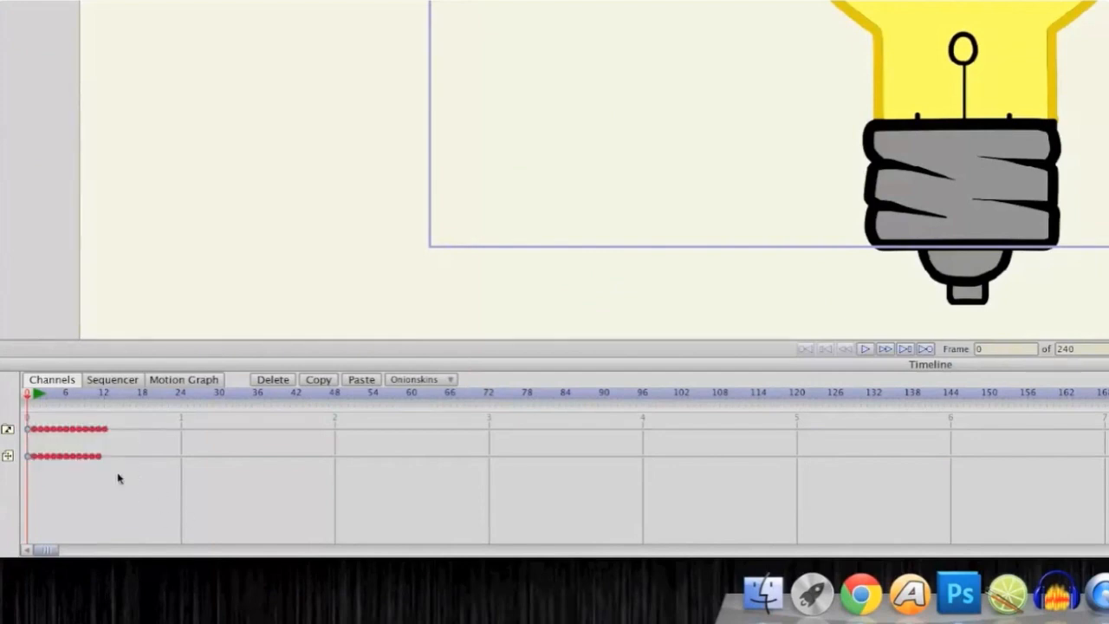
{"action": "left_click", "coordinate": [52, 416]}
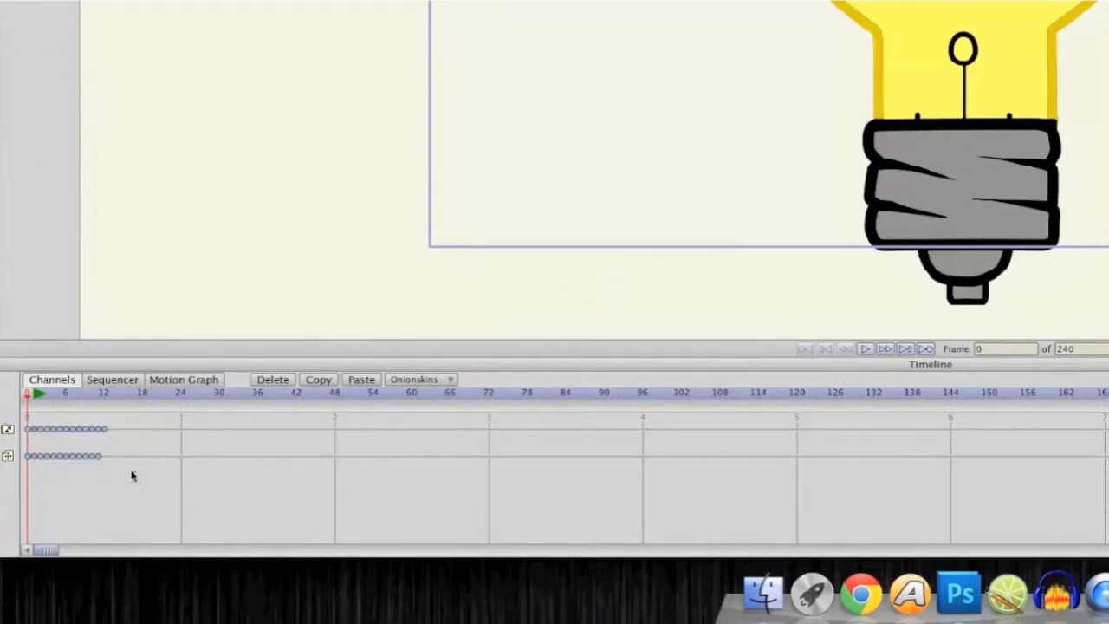
{"action": "left_click_drag", "start_coordinate": [135, 472], "coordinate": [29, 423]}
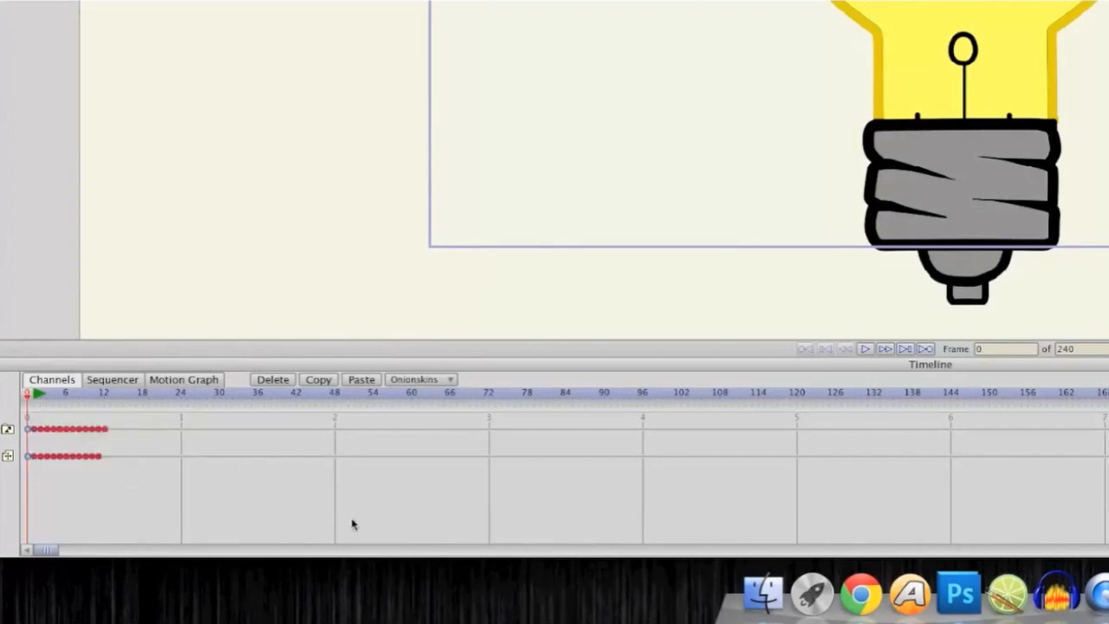
{"action": "left_click", "coordinate": [316, 387]}
{"action": "left_click", "coordinate": [110, 395]}
{"action": "left_click", "coordinate": [361, 381]}
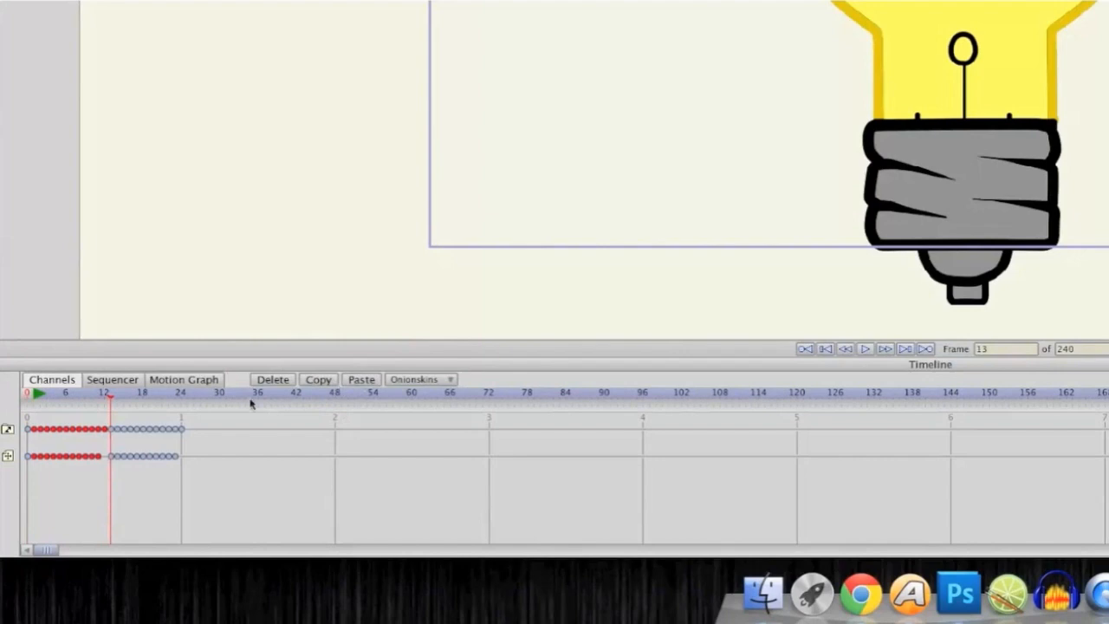
Paste the copied mouth keyframes again at frames 25, 37 and 49
{"action": "left_click", "coordinate": [186, 394]}
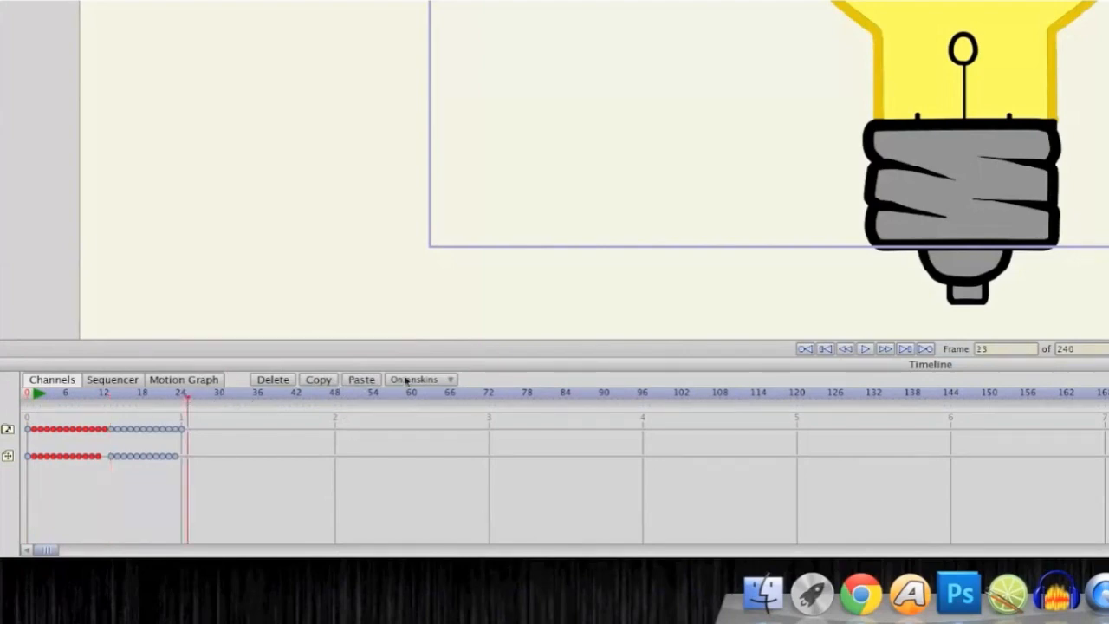
{"action": "left_click", "coordinate": [368, 379]}
{"action": "left_click", "coordinate": [270, 398]}
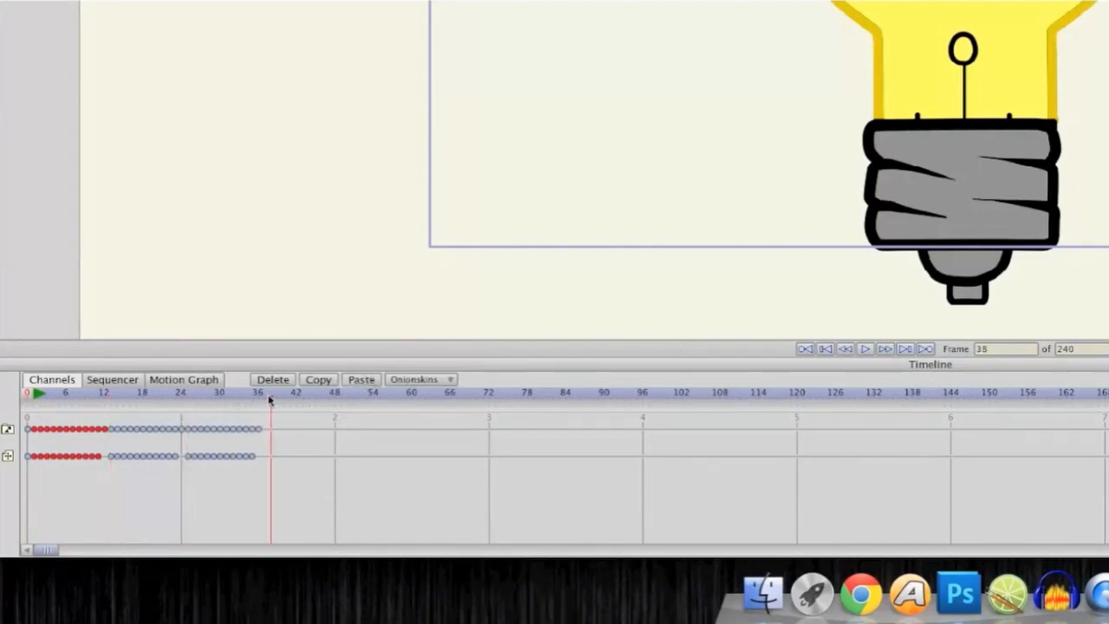
{"action": "left_click", "coordinate": [266, 398]}
{"action": "left_click", "coordinate": [362, 381]}
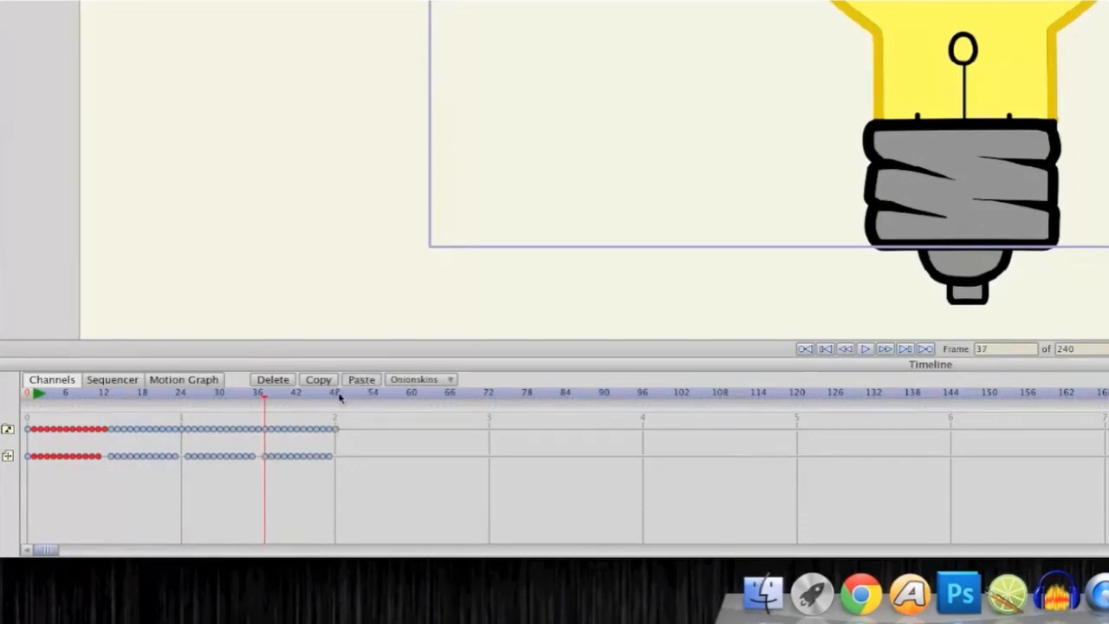
{"action": "left_click", "coordinate": [340, 397]}
{"action": "left_click", "coordinate": [362, 380]}
Copy all the mouth keyframes from frames 1 to 60 and paste them at frame 61
{"action": "left_click", "coordinate": [425, 397]}
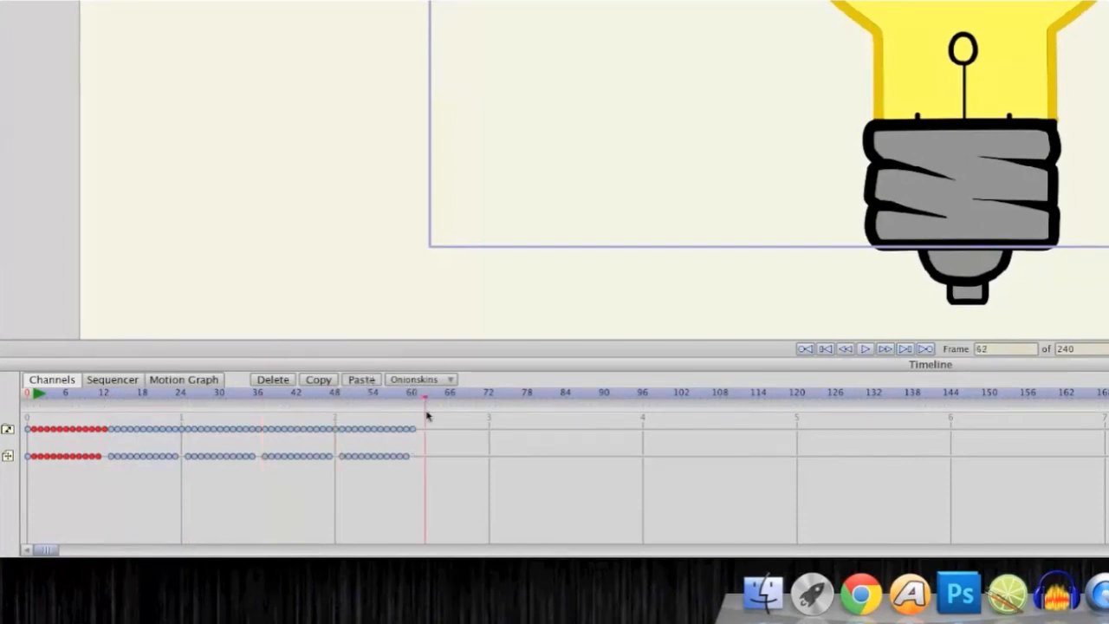
{"action": "left_click_drag", "start_coordinate": [442, 483], "coordinate": [35, 420]}
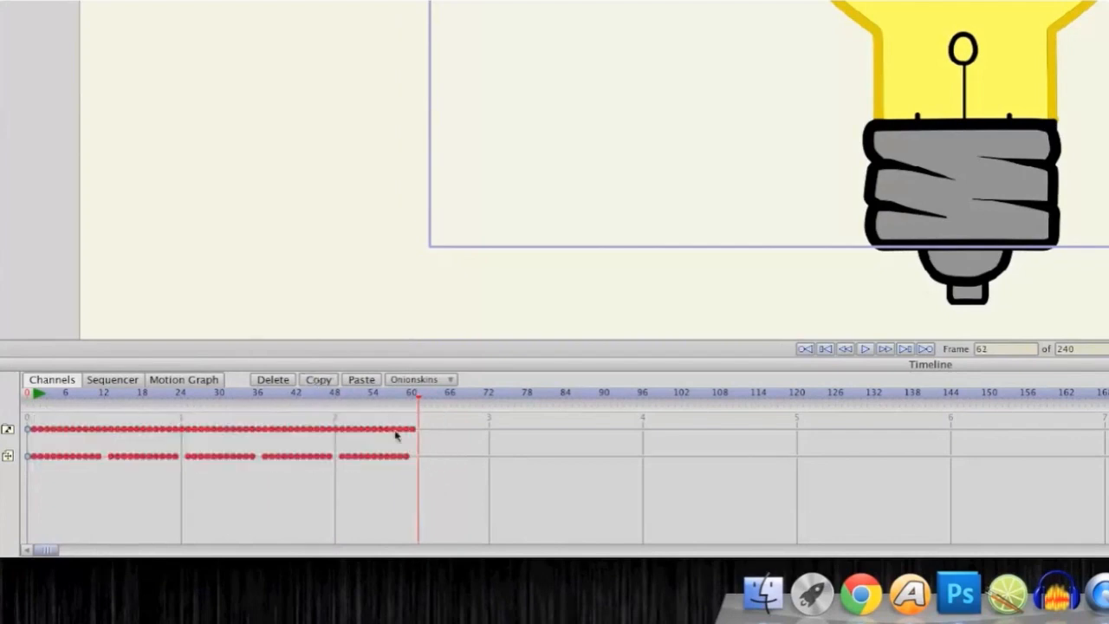
{"action": "left_click", "coordinate": [362, 380]}
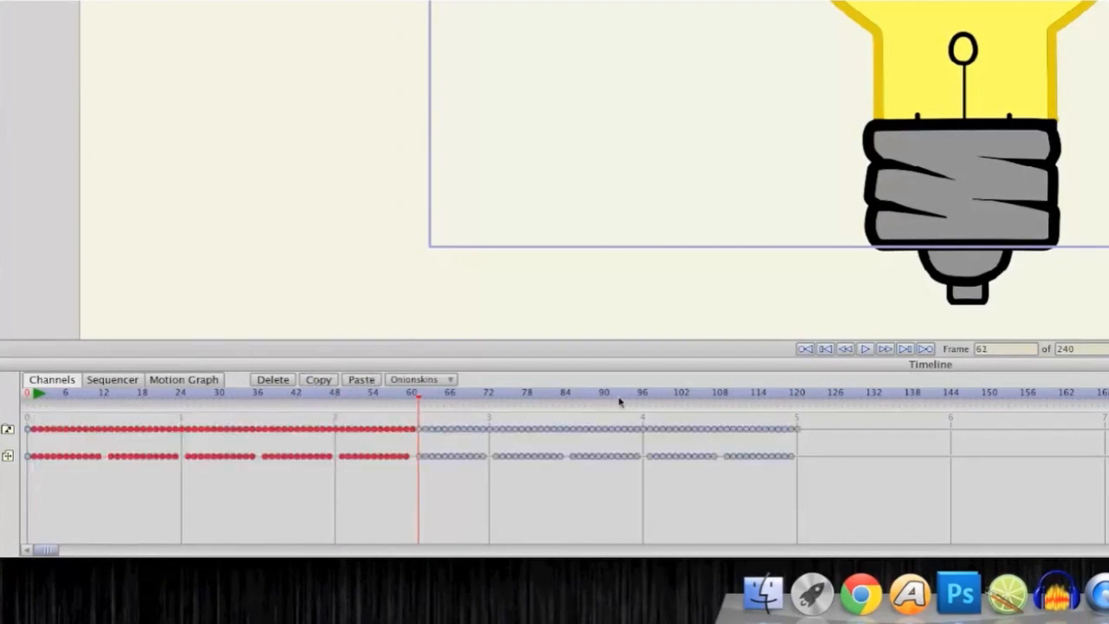
Paste the copied mouth keyframes at frame 121, clear the keyframe selection and return to frame 0
{"action": "left_click", "coordinate": [804, 397]}
{"action": "left_click", "coordinate": [367, 379]}
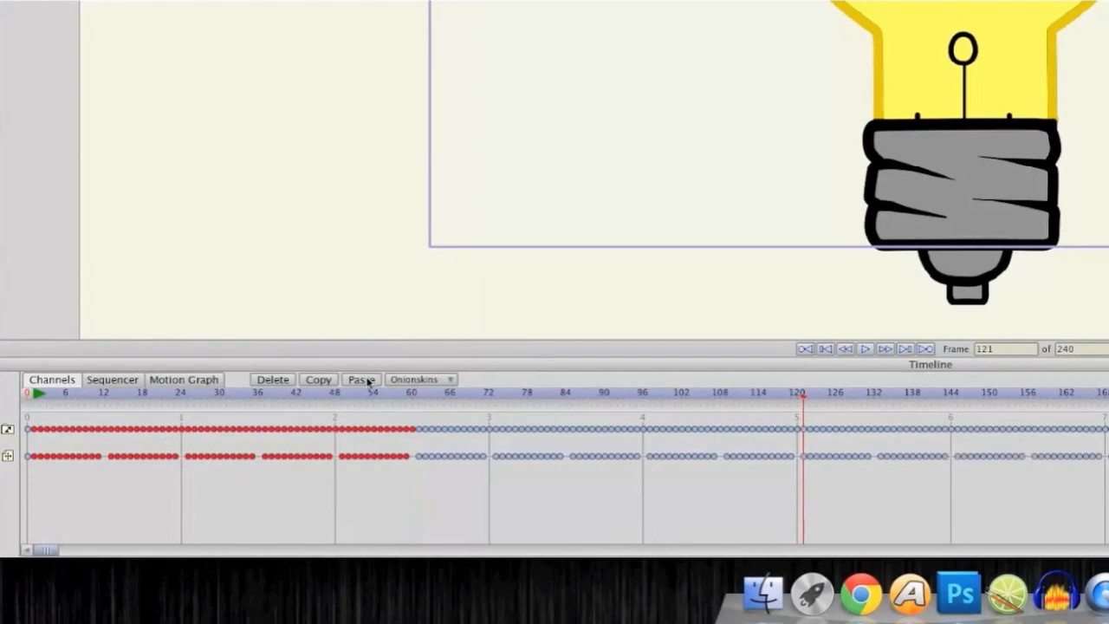
{"action": "left_click", "coordinate": [153, 505]}
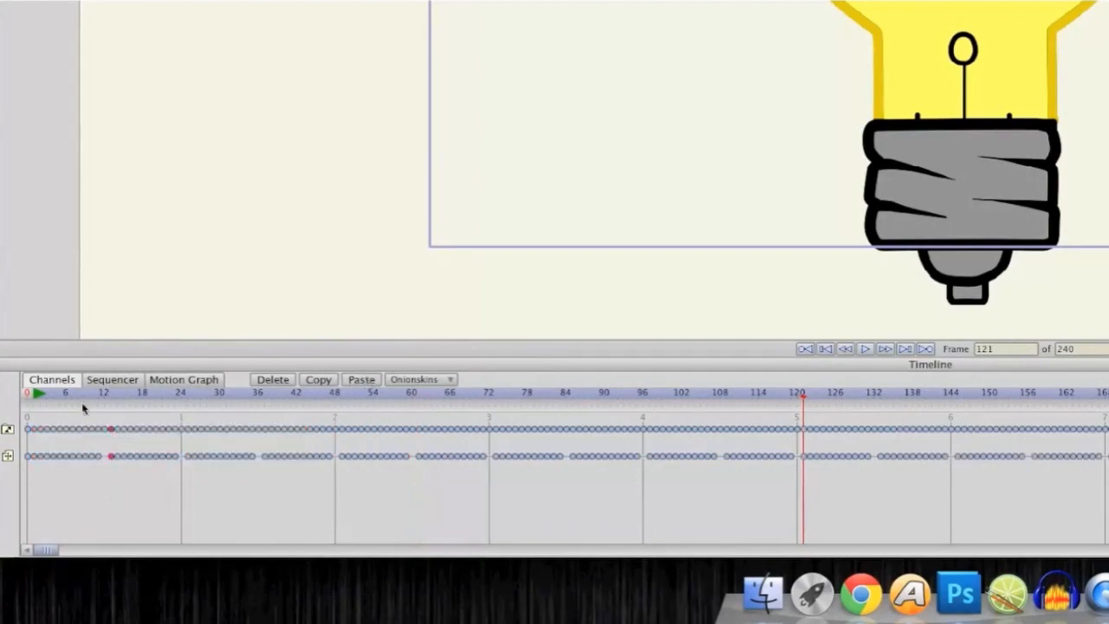
{"action": "left_click_drag", "start_coordinate": [82, 397], "coordinate": [18, 397]}
{"action": "left_click_drag", "start_coordinate": [6, 504], "coordinate": [5, 504]}
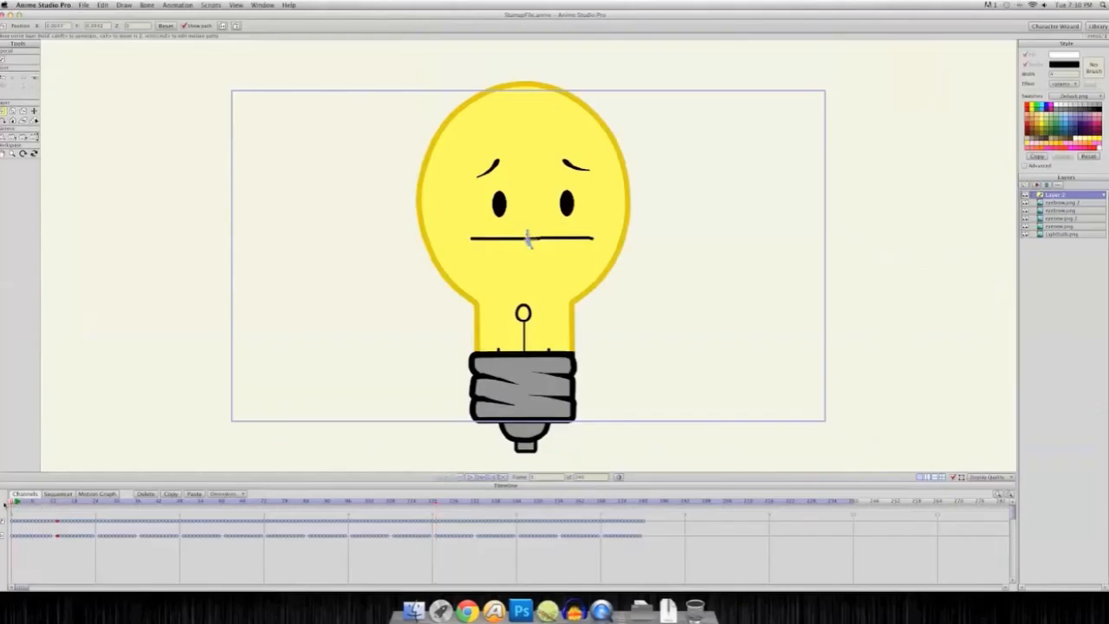
Play the animation from the start and scrub through the timeline to examine the repeated wavy mouth movement
{"action": "key", "text": "space"}
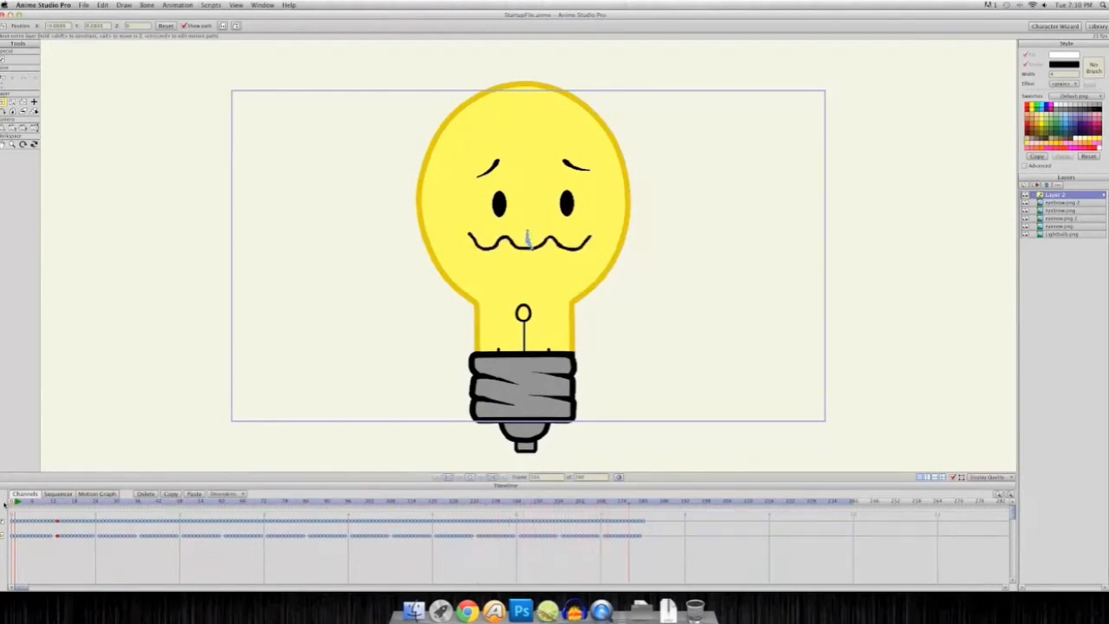
{"action": "scroll", "coordinate": [87, 429], "scroll_direction": "up", "scroll_amount": 3}
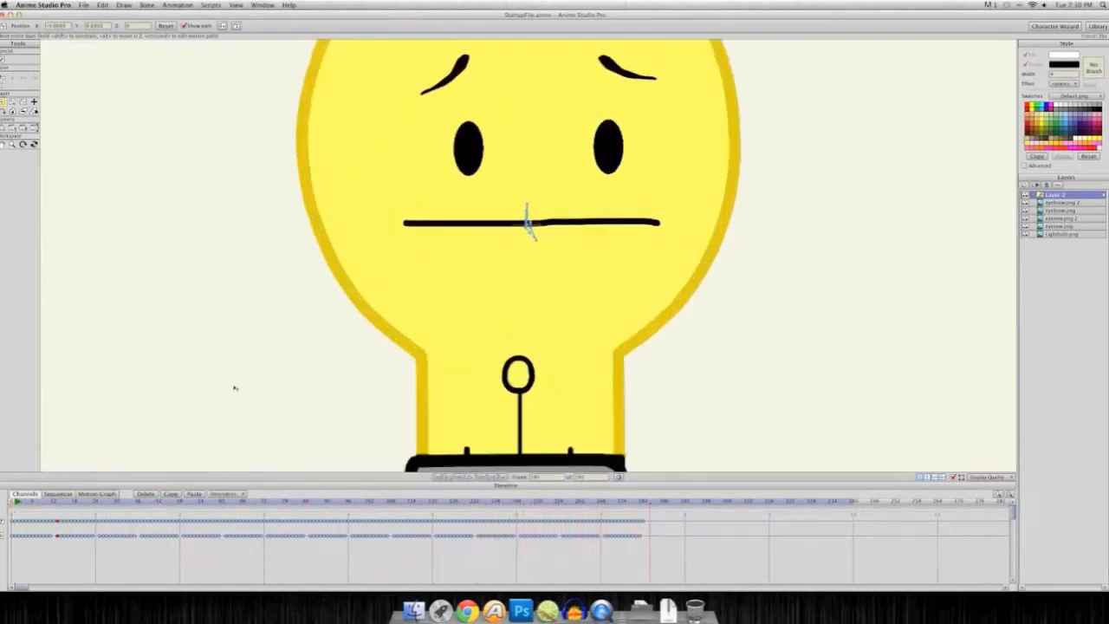
{"action": "mouse_move", "coordinate": [627, 503]}
{"action": "left_mouse_down"}
{"action": "mouse_move", "coordinate": [524, 509]}
{"action": "mouse_move", "coordinate": [579, 523]}
{"action": "left_mouse_up"}
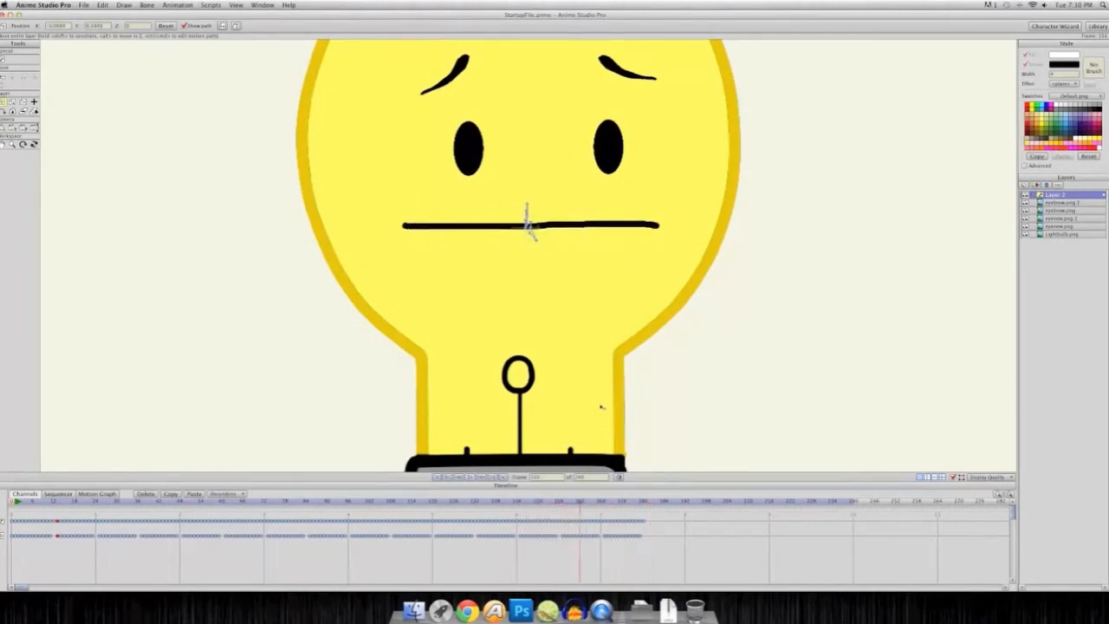
{"action": "scroll", "coordinate": [601, 406], "scroll_direction": "down", "scroll_amount": 2}
{"action": "left_click_drag", "start_coordinate": [18, 502], "coordinate": [156, 504]}
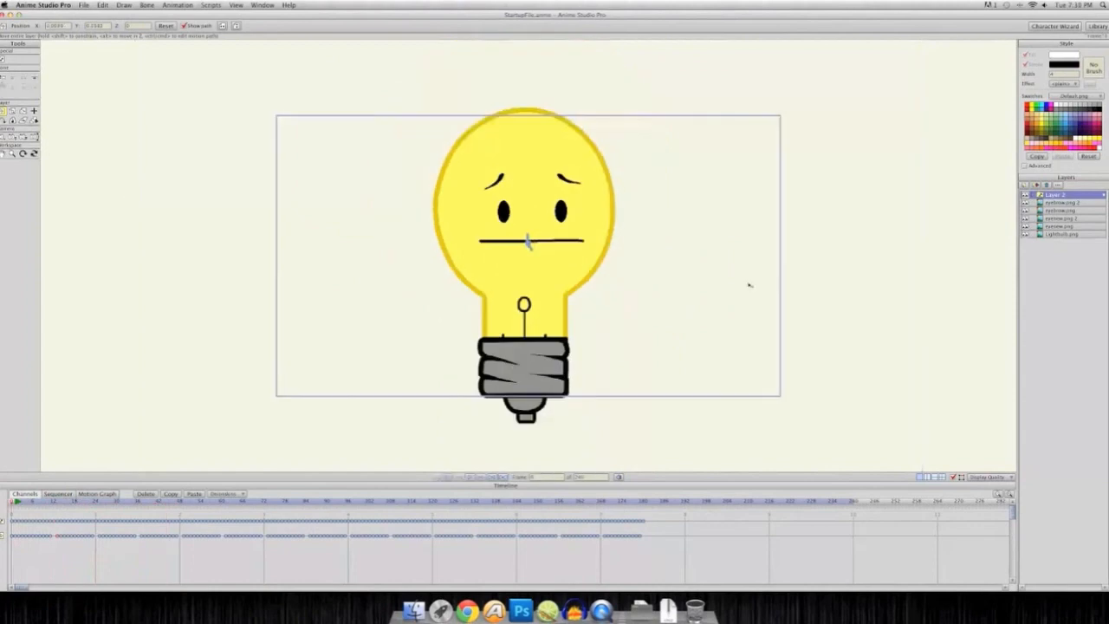
{"action": "key", "text": "space"}
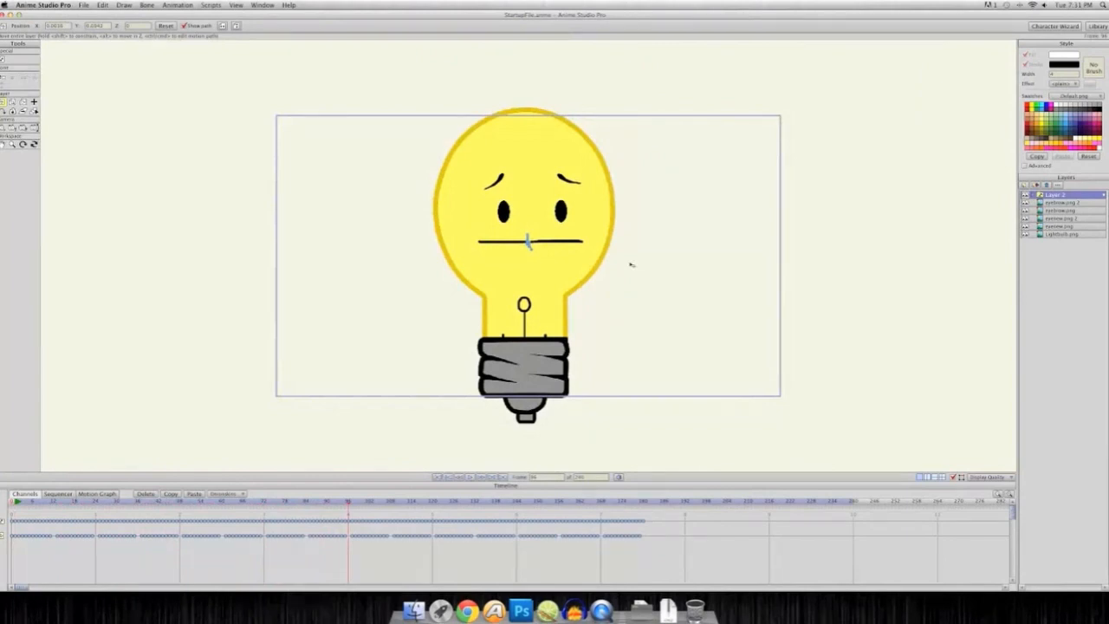
{"action": "scroll", "coordinate": [631, 264], "scroll_direction": "down", "scroll_amount": 4}
{"action": "scroll", "coordinate": [630, 264], "scroll_direction": "up", "scroll_amount": 5}
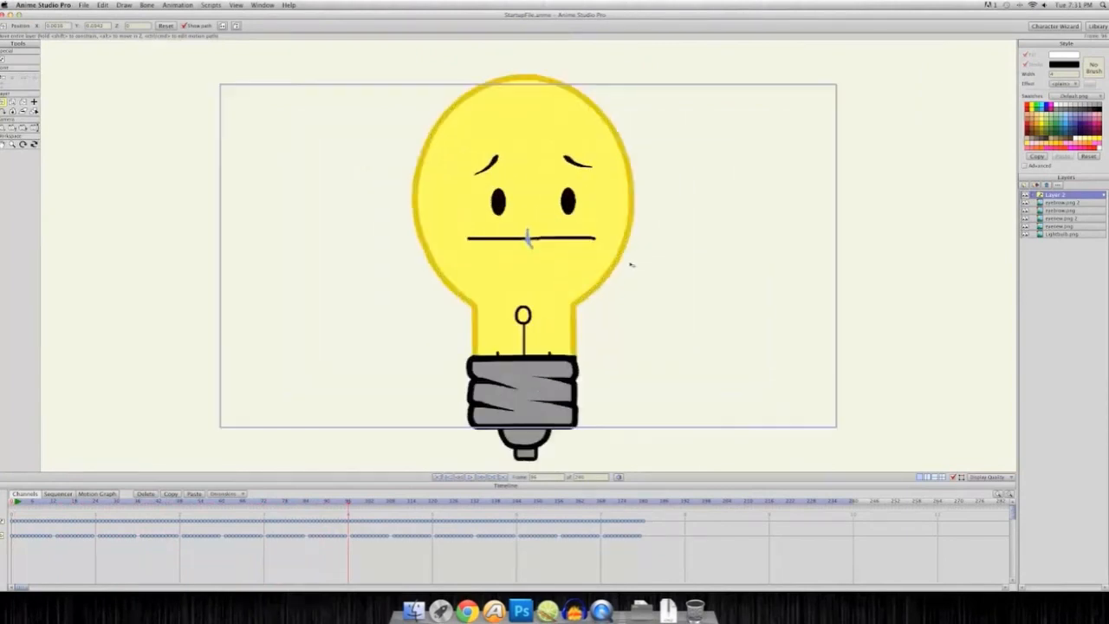
{"action": "scroll", "coordinate": [631, 264], "scroll_direction": "up", "scroll_amount": 2}
{"action": "scroll", "coordinate": [631, 265], "scroll_direction": "down", "scroll_amount": 4}
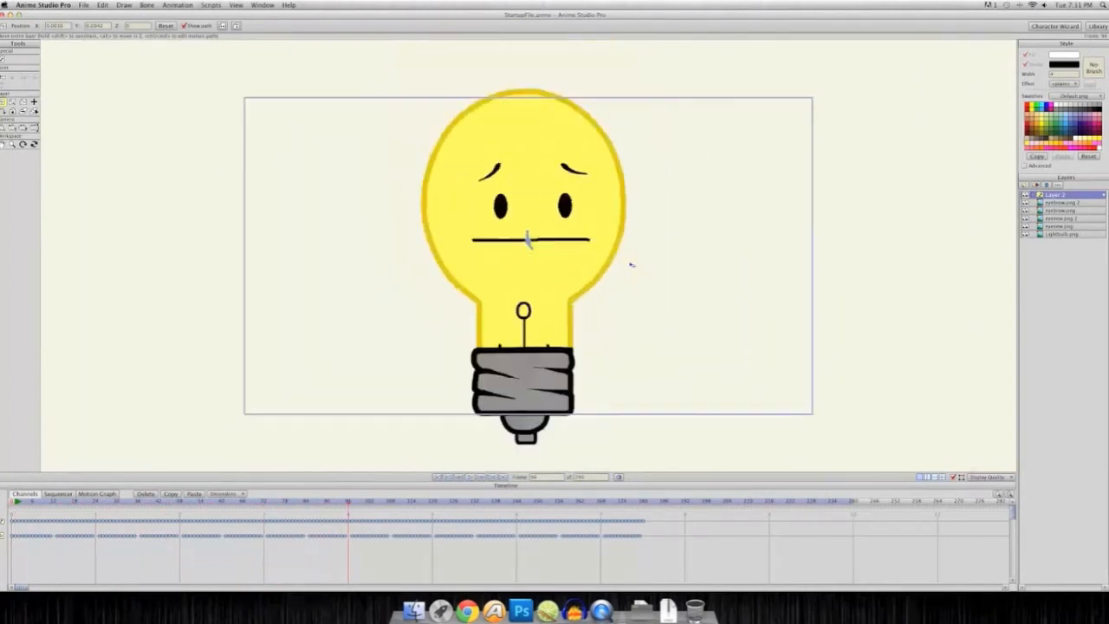
{"action": "scroll", "coordinate": [631, 265], "scroll_direction": "up", "scroll_amount": 2}
{"action": "scroll", "coordinate": [630, 264], "scroll_direction": "up", "scroll_amount": 3}
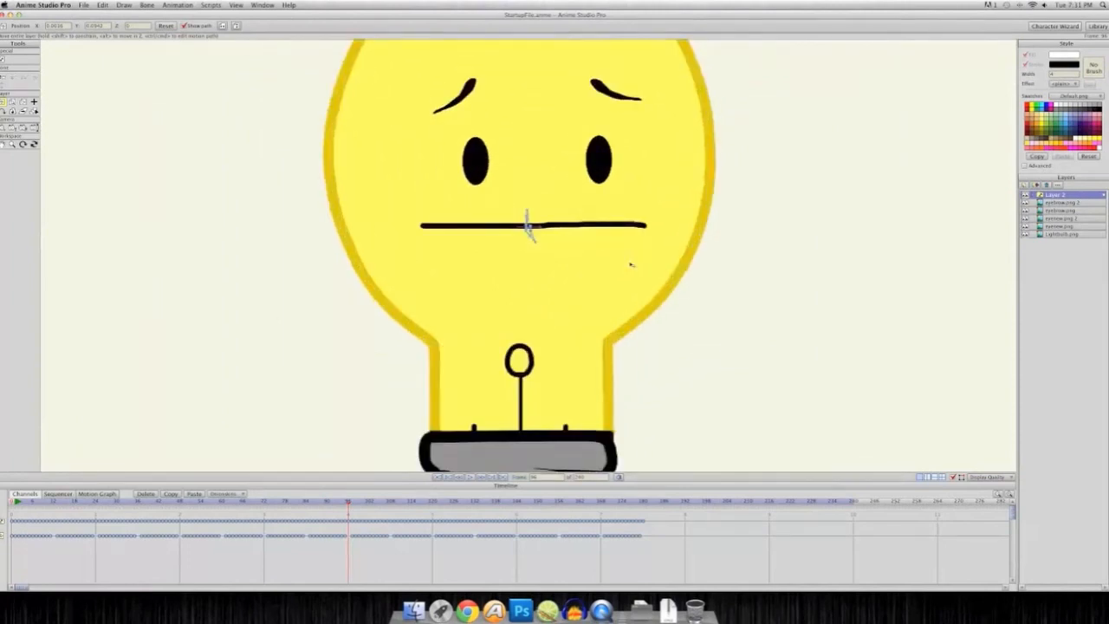
{"action": "scroll", "coordinate": [631, 265], "scroll_direction": "down", "scroll_amount": 3}
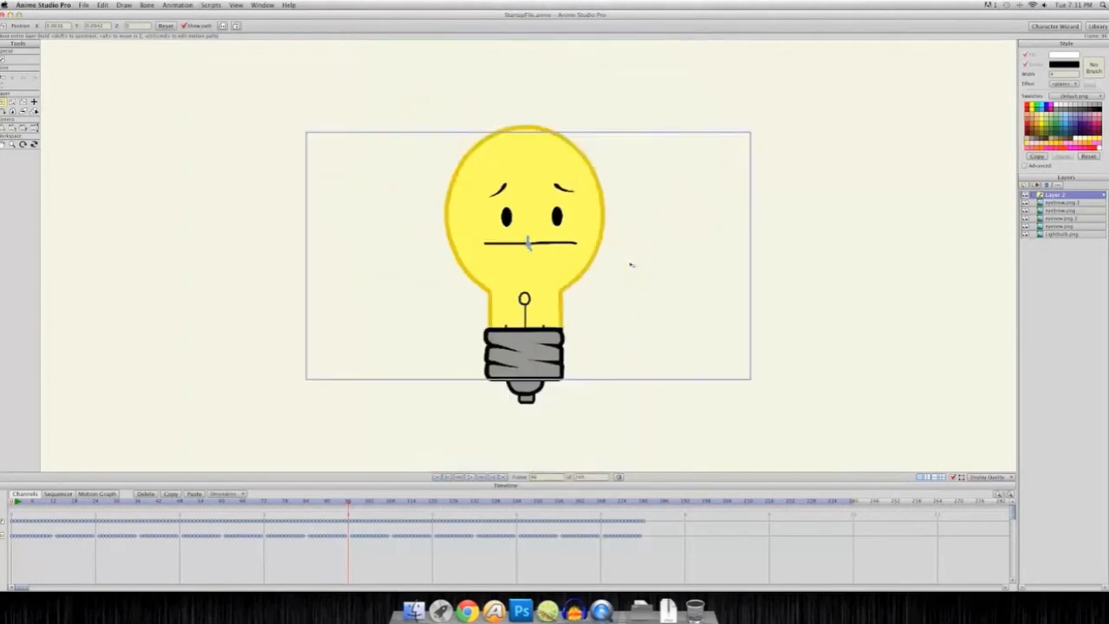
{"action": "scroll", "coordinate": [631, 264], "scroll_direction": "up", "scroll_amount": 4}
{"action": "scroll", "coordinate": [631, 264], "scroll_direction": "down", "scroll_amount": 2}
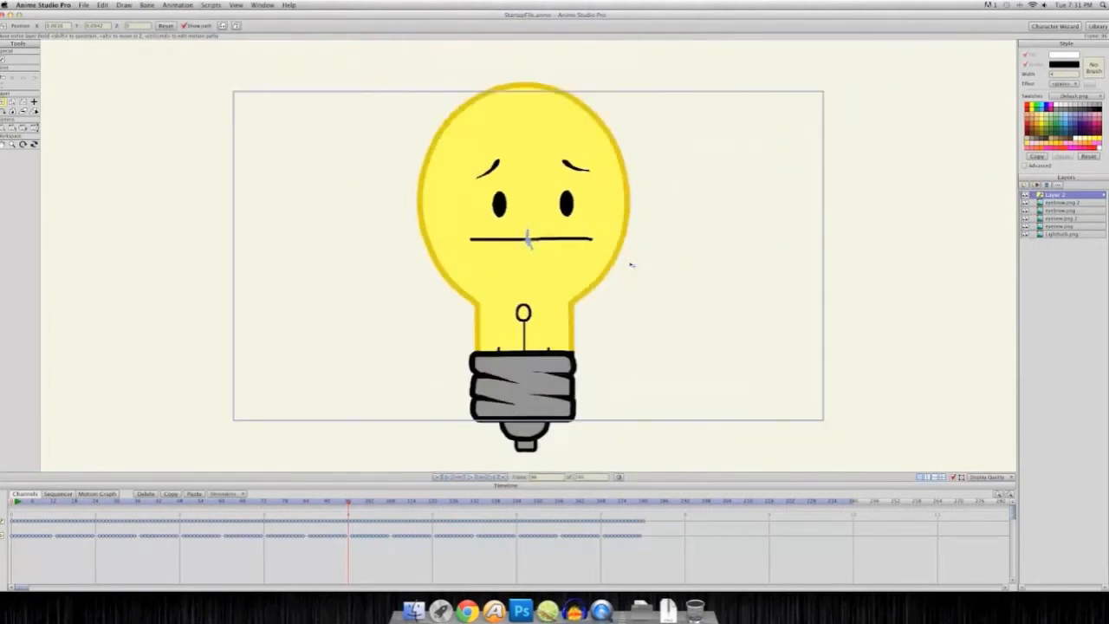
Review the lightbulb's mouth cycle once more from the beginning of the timeline
{"action": "left_click", "coordinate": [17, 501]}
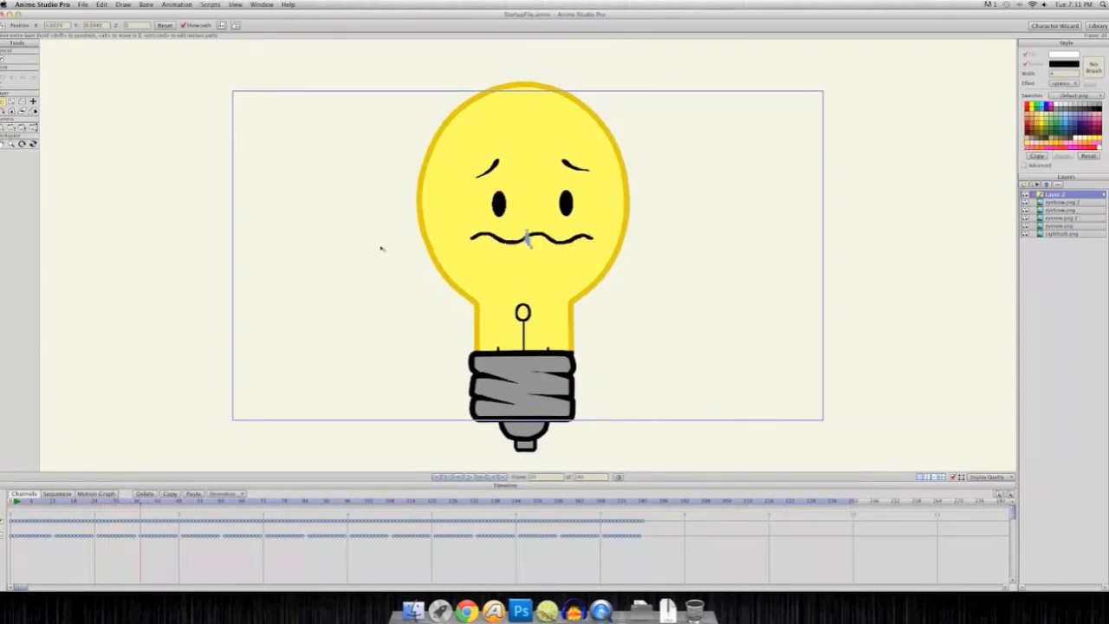
{"action": "scroll", "coordinate": [395, 247], "scroll_direction": "down", "scroll_amount": 5}
{"action": "scroll", "coordinate": [395, 247], "scroll_direction": "up", "scroll_amount": 6}
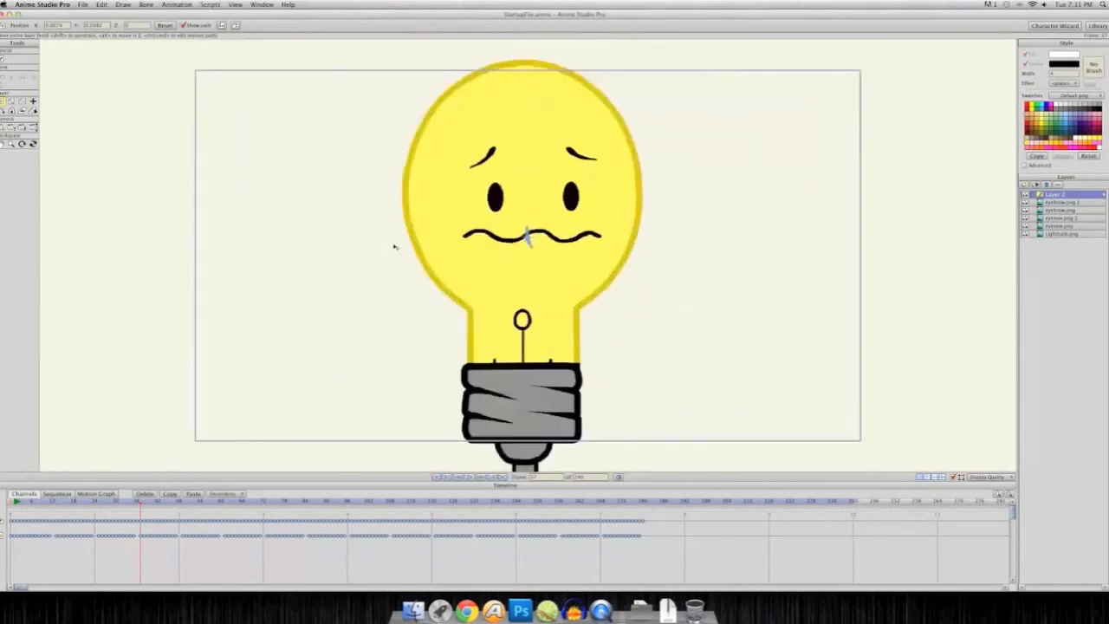